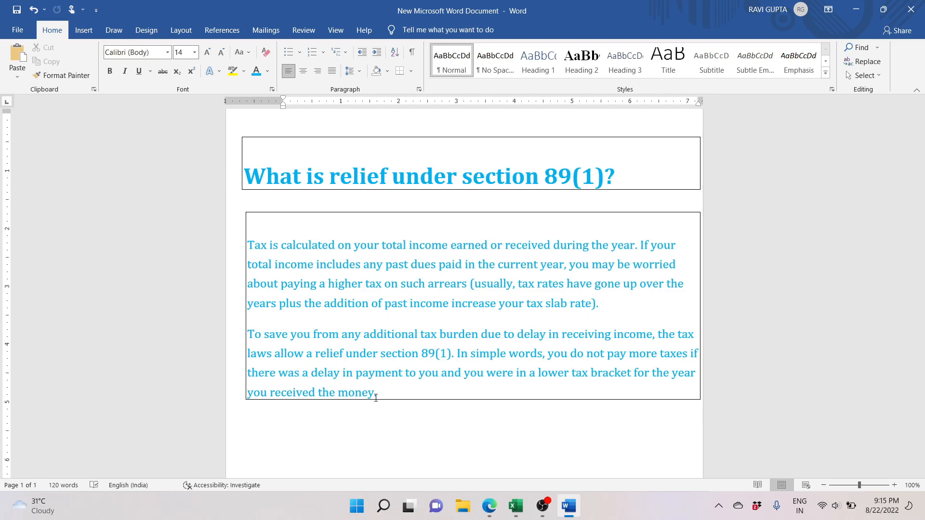
# Switch to the 10-e-calculation-2021-22 workbook in Excel and open its salary sheet.
pyautogui.click(507, 506)
pyautogui.click(551, 464)
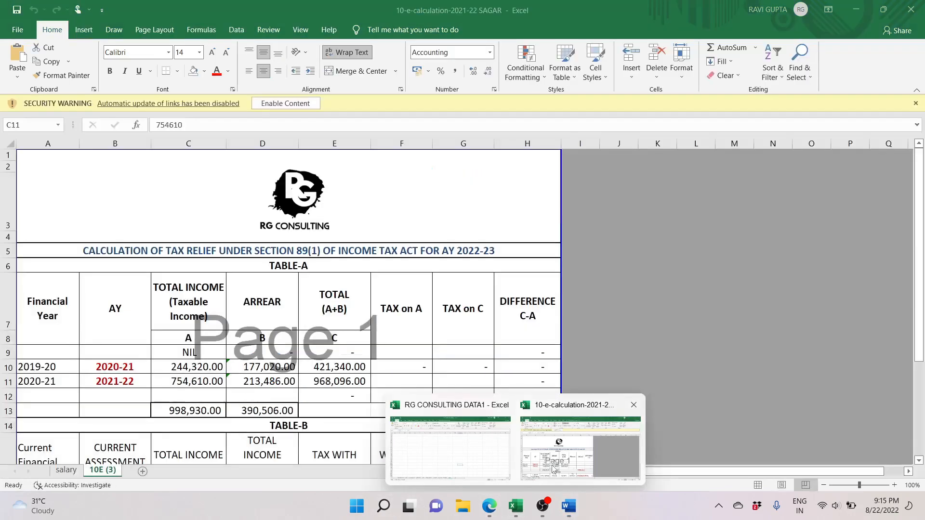
pyautogui.click(591, 396)
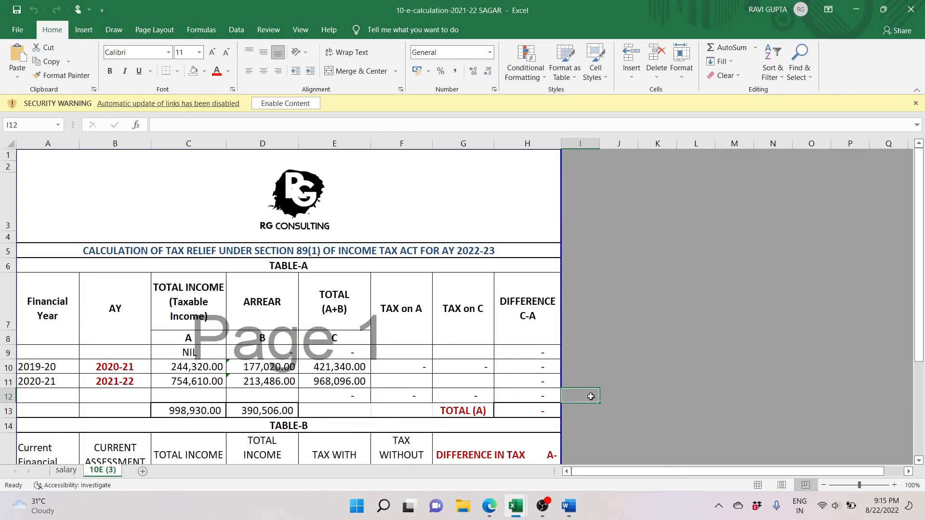
pyautogui.click(66, 470)
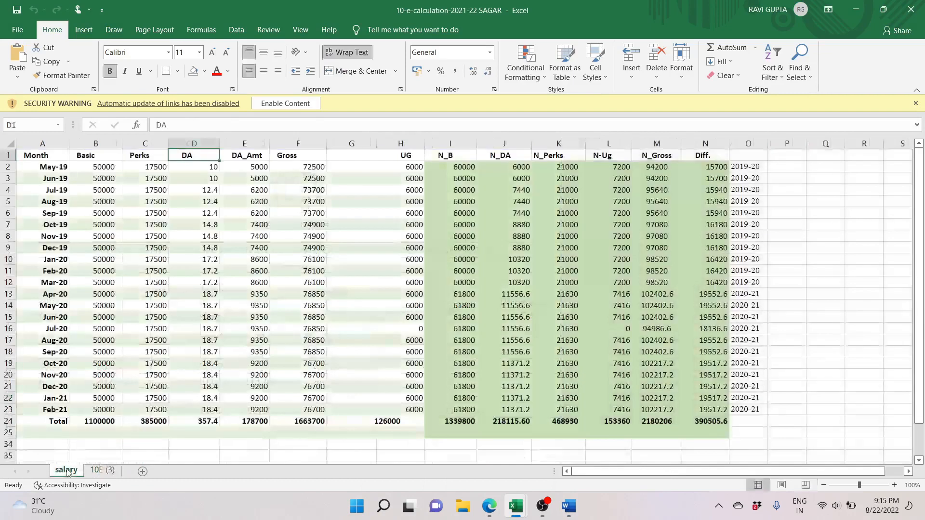
# Examine the salary table's Total row and the taxable salary and arrear summary beneath it.
pyautogui.click(202, 271)
pyautogui.hotkey('ctrl', 'Down')
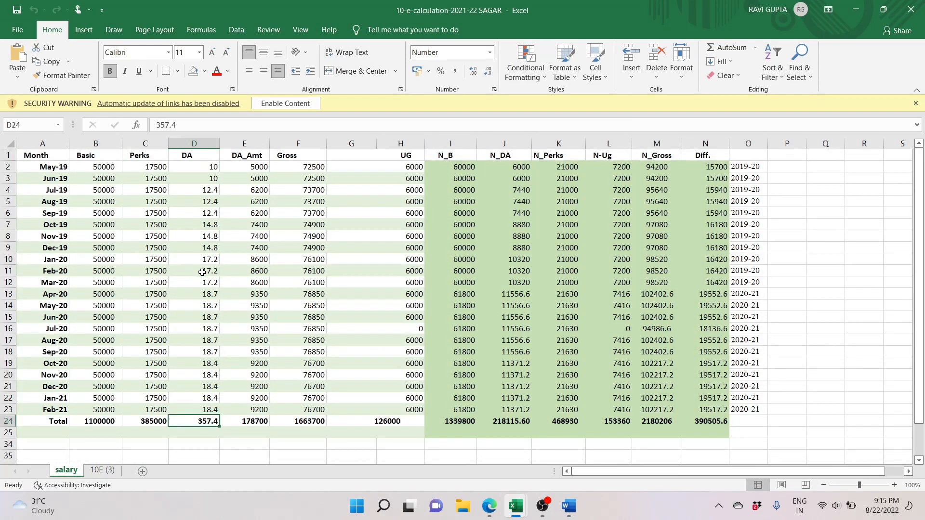
pyautogui.press('Down')
pyautogui.press('Down')
pyautogui.press('Down')
pyautogui.press('Down')
pyautogui.press('Down')
pyautogui.press('Down')
pyautogui.press('Down')
pyautogui.press('Down')
pyautogui.press('Down')
pyautogui.press('Down')
pyautogui.press('Down')
pyautogui.press('Down')
pyautogui.press('Down')
pyautogui.press('Left')
pyautogui.press('Left')
pyautogui.press('Left')
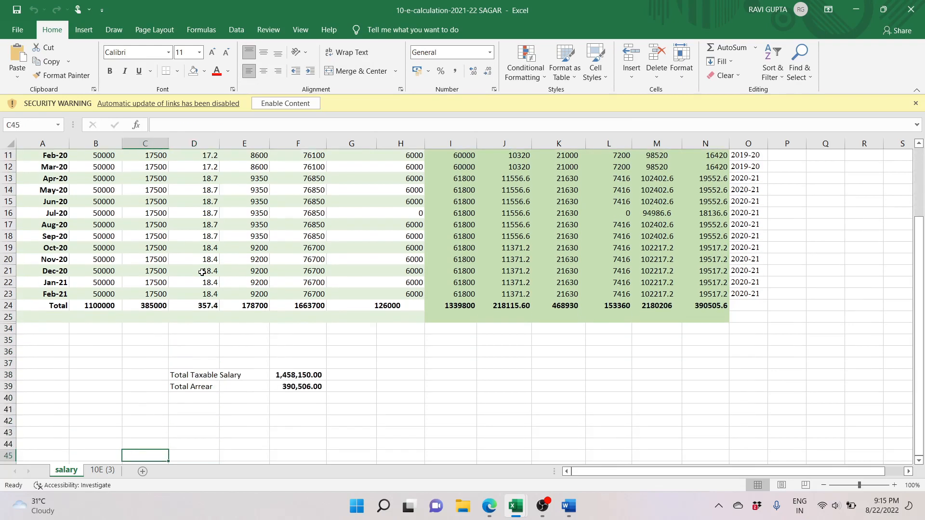
pyautogui.hotkey('ctrl', 'Up')
pyautogui.press('Right')
pyautogui.press('Right')
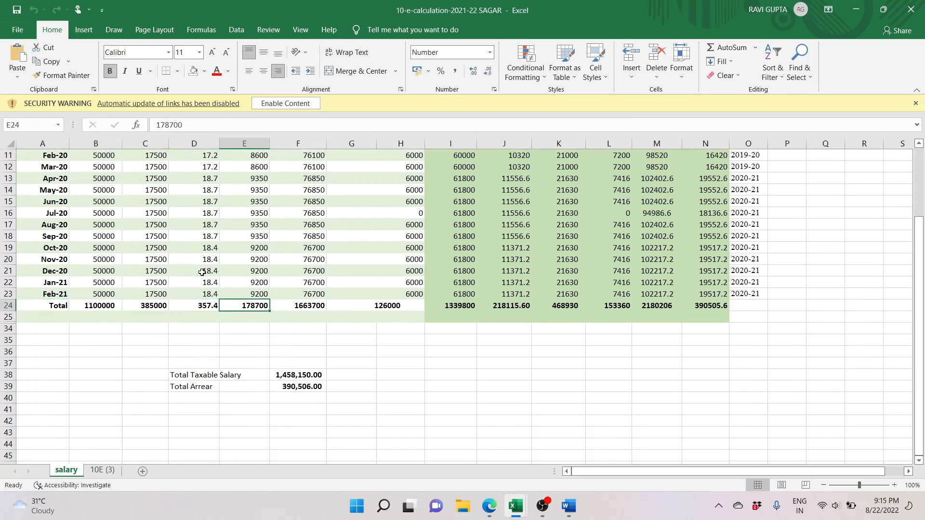
pyautogui.hotkey('ctrl', 'Down')
pyautogui.hotkey('ctrl', 'Left')
pyautogui.hotkey('ctrl', 'Up')
pyautogui.press('Right')
pyautogui.press('Right')
pyautogui.press('Right')
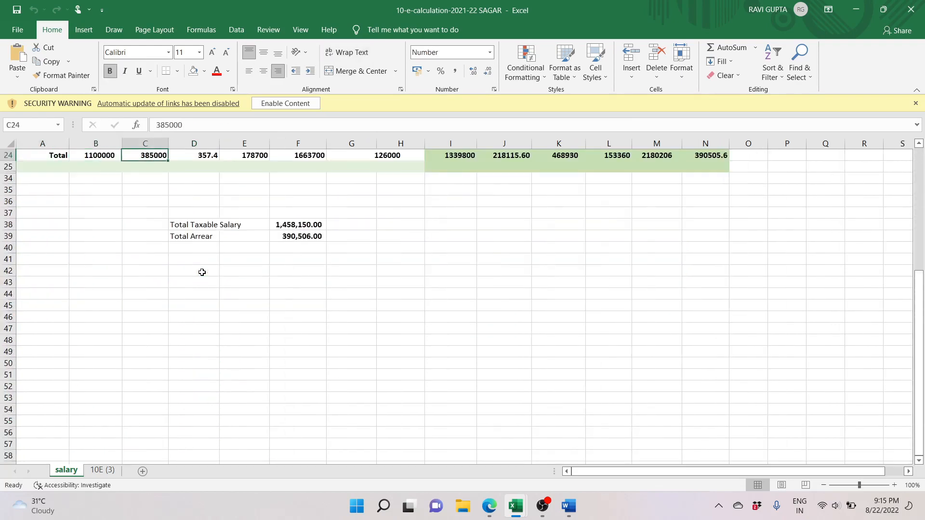
# Enlarge the font of the Total Taxable Salary and Total Arrear rows, D38:F39, to size 18.
pyautogui.press('Down')
pyautogui.press('Down')
pyautogui.press('Down')
pyautogui.press('Down')
pyautogui.press('Down')
pyautogui.press('Down')
pyautogui.hotkey('shift', 'Right')
pyautogui.hotkey('shift', 'Right')
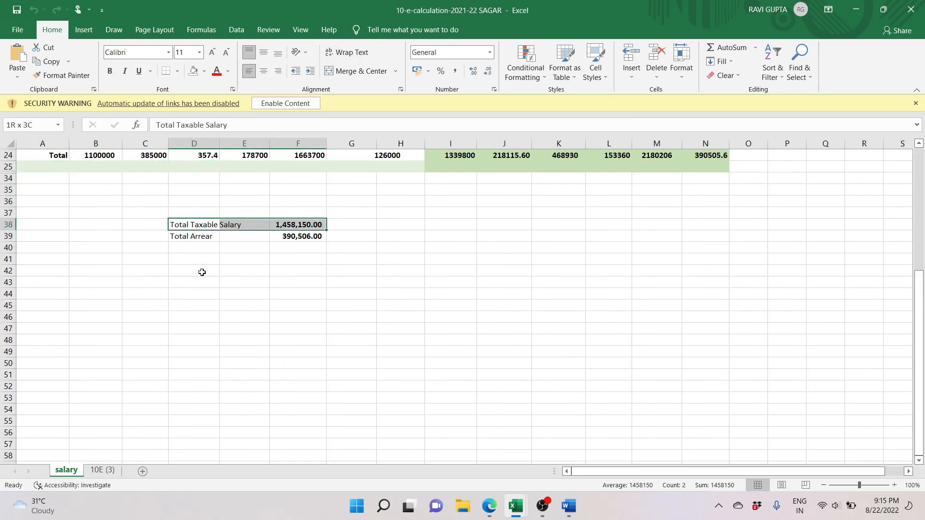
pyautogui.hotkey('shift', 'Down')
pyautogui.click(211, 52)
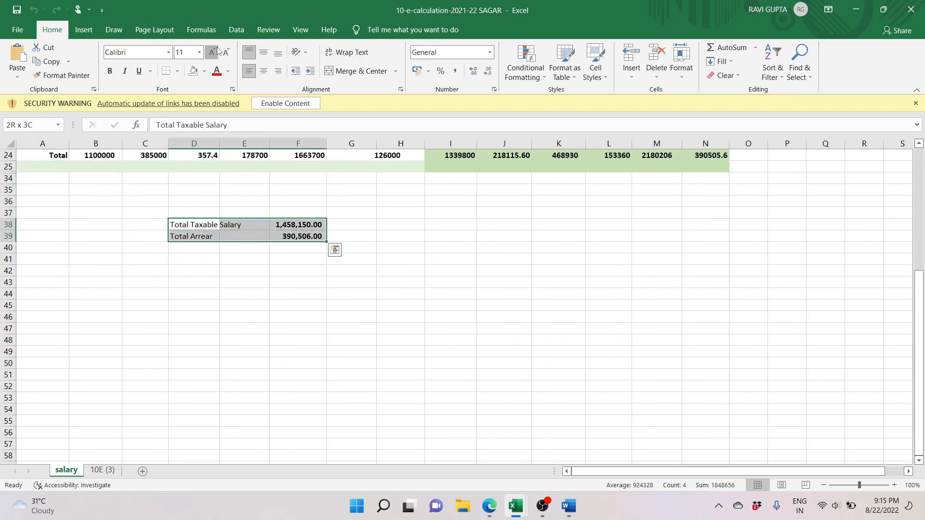
pyautogui.click(212, 52)
pyautogui.click(212, 52)
pyautogui.click(212, 52)
# Review the Total Taxable Salary and Total Arrear labels, amounts and formulas in rows 38 and 39.
pyautogui.click(197, 233)
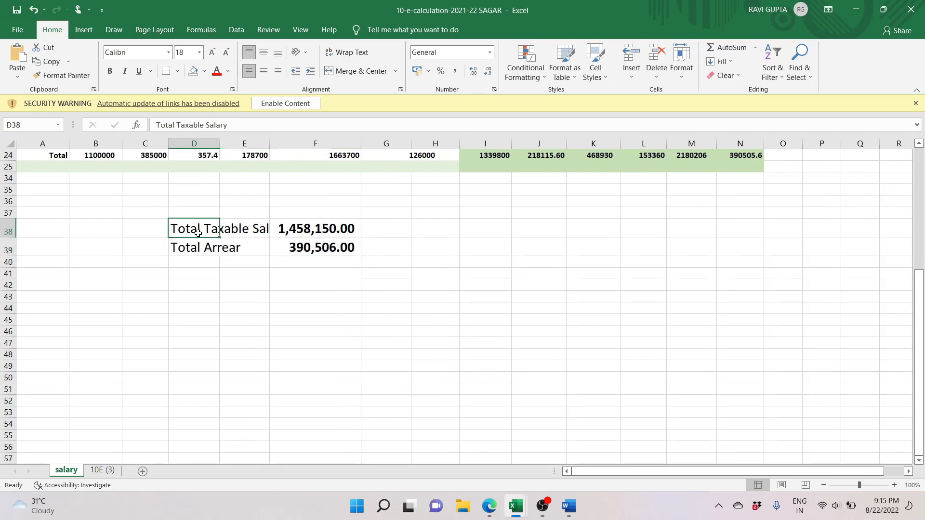
pyautogui.press('Right')
pyautogui.press('Right')
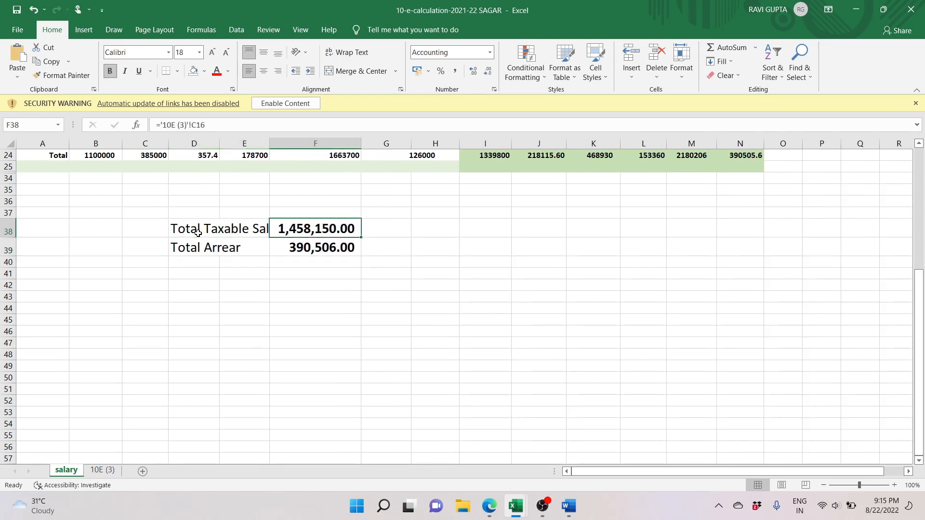
pyautogui.press('Right')
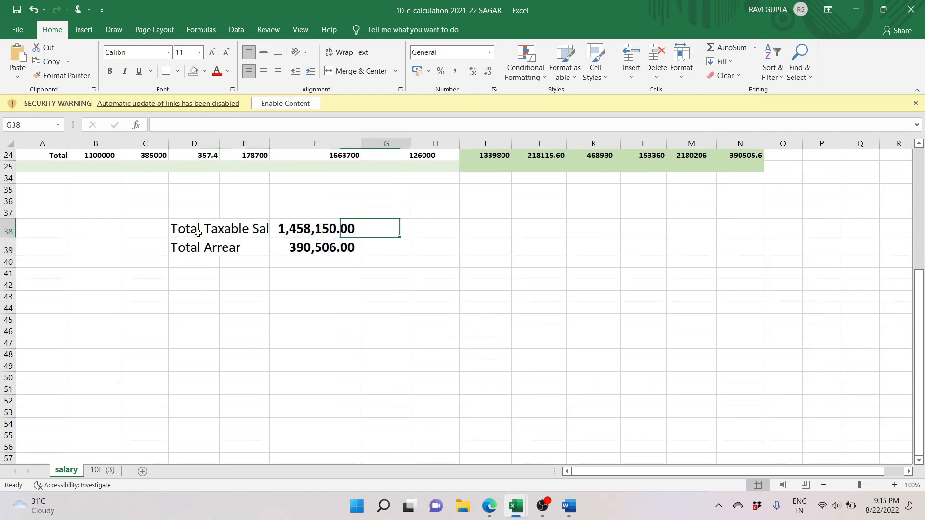
pyautogui.press('Left')
pyautogui.press('Left')
pyautogui.press('Down')
pyautogui.press('Right')
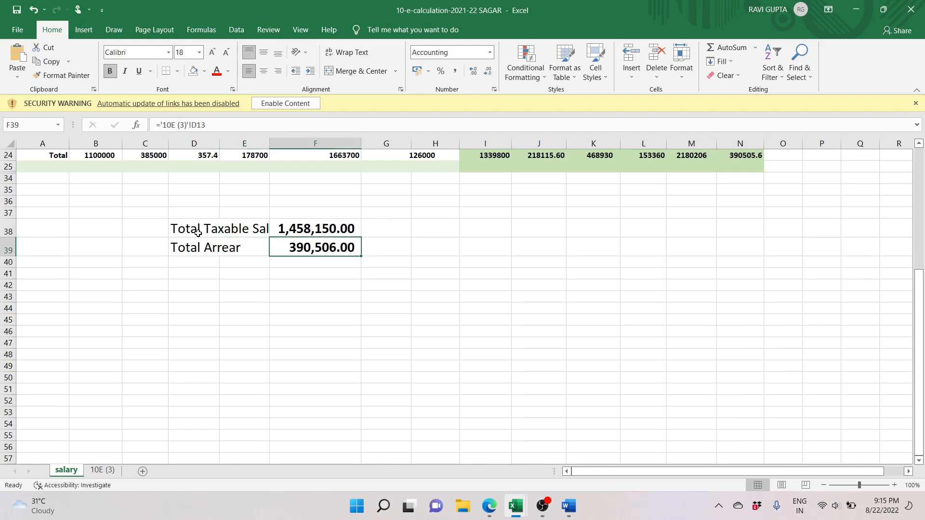
# Enter the formula =F38-F39 in F40 to subtract the total arrear from the total taxable salary.
pyautogui.press('Down')
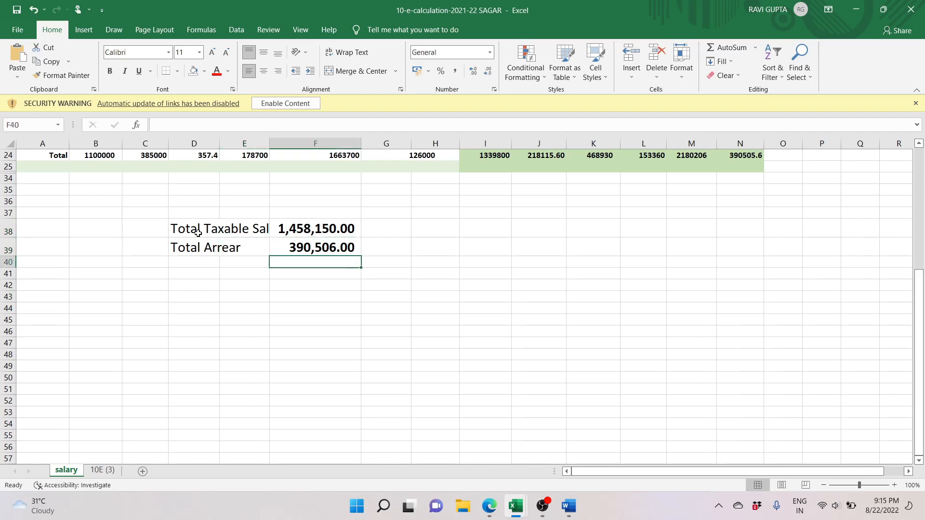
pyautogui.write('=')
pyautogui.press('Up')
pyautogui.press('Up')
pyautogui.write('-')
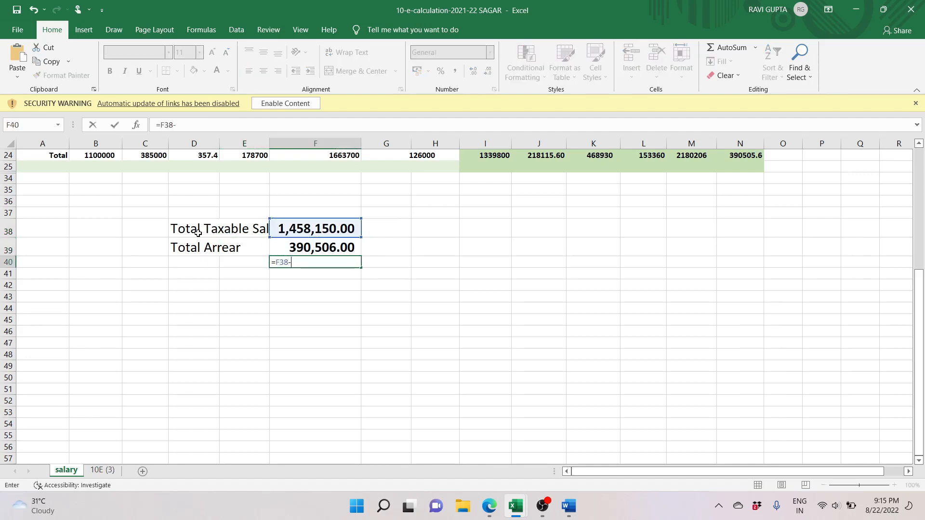
pyautogui.press('Up')
pyautogui.press('Return')
# Copy only the formatting of the Total Arrear amount in F39 onto the result in F40.
pyautogui.press('Up')
pyautogui.press('Up')
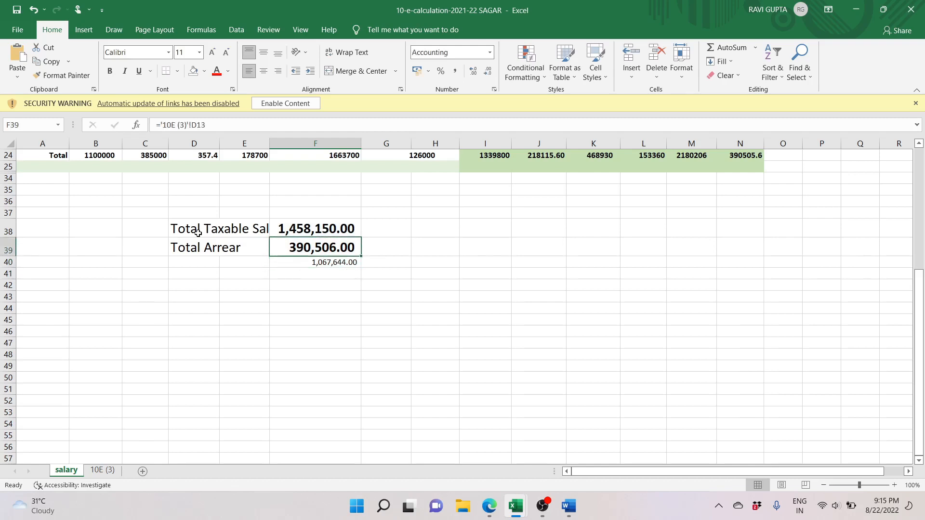
pyautogui.hotkey('ctrl', 'c')
pyautogui.press('Down')
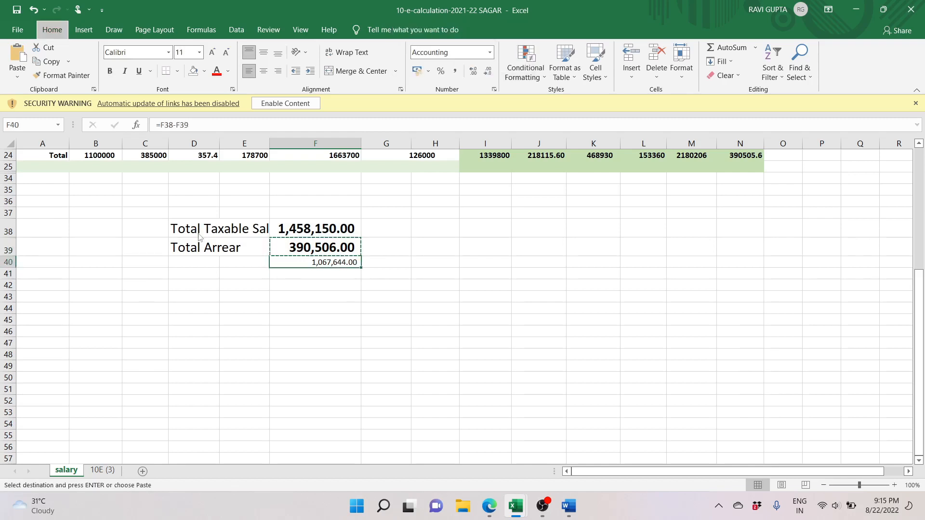
pyautogui.hotkey('ctrl', 'alt', 'v')
pyautogui.press('t')
pyautogui.press('Return')
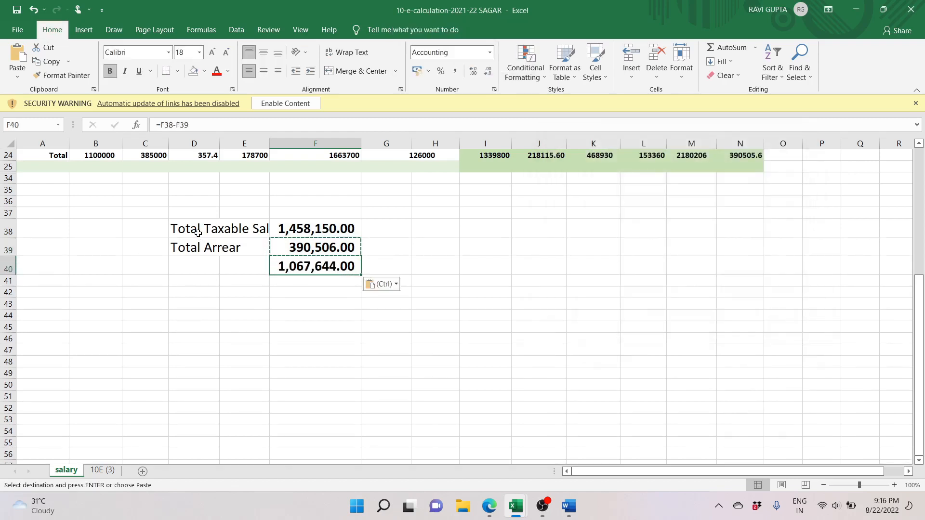
# Label the result row by entering "FY 2021-22" in cell E40.
pyautogui.click(229, 265)
pyautogui.write('FY')
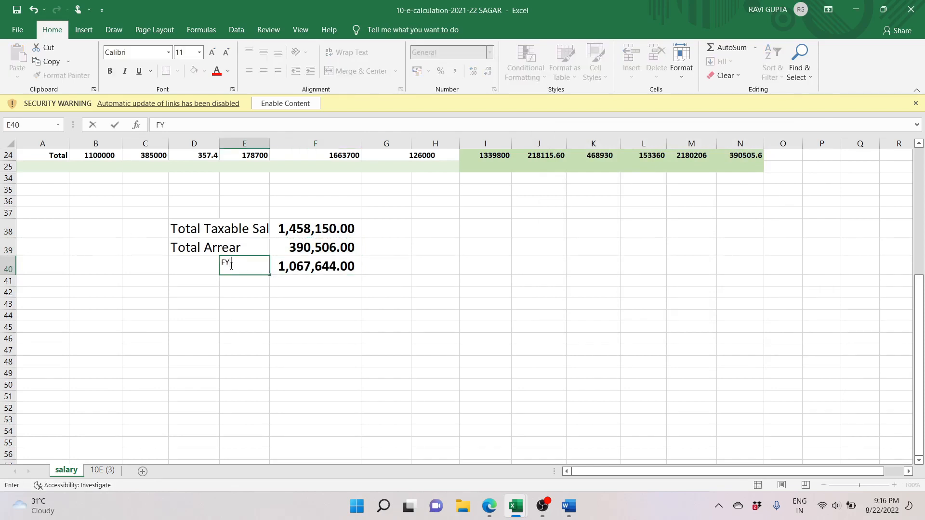
pyautogui.write(' 2021-22')
pyautogui.press('Return')
# Copy only F40's formatting onto the FY 2021-22 label in E40 and autofit column E to that label.
pyautogui.press('Up')
pyautogui.press('Right')
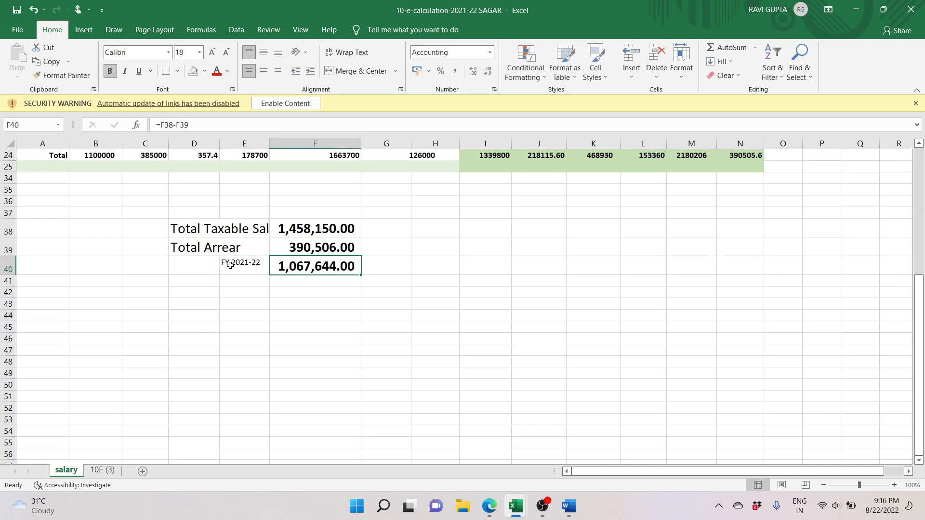
pyautogui.hotkey('ctrl', 'c')
pyautogui.press('Left')
pyautogui.hotkey('ctrl', 'alt', 'v')
pyautogui.press('t')
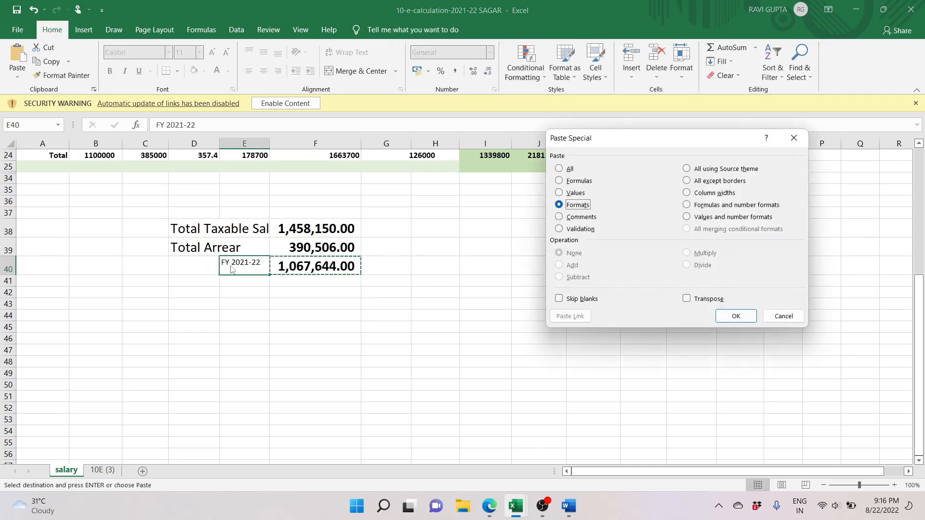
pyautogui.press('Return')
pyautogui.hotkey('alt', 'o')
pyautogui.press('c')
pyautogui.press('a')
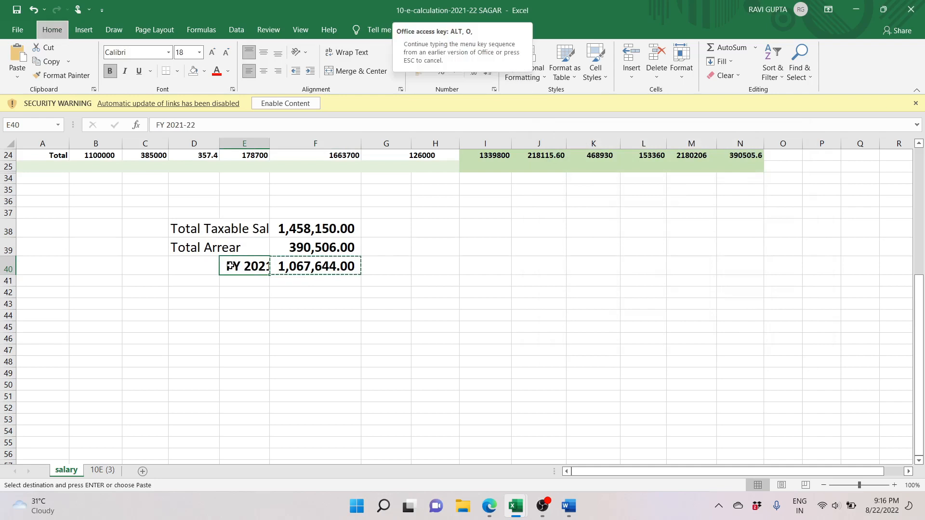
# Colour the FY 2021-22 label and its amount in E40:F40 red.
pyautogui.press('Right')
pyautogui.press('Left')
pyautogui.hotkey('shift', 'Right')
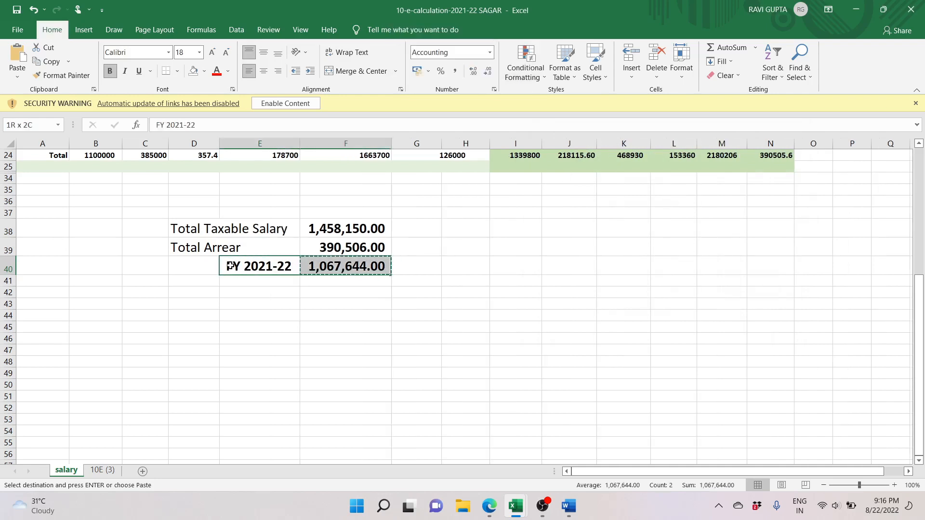
pyautogui.click(217, 70)
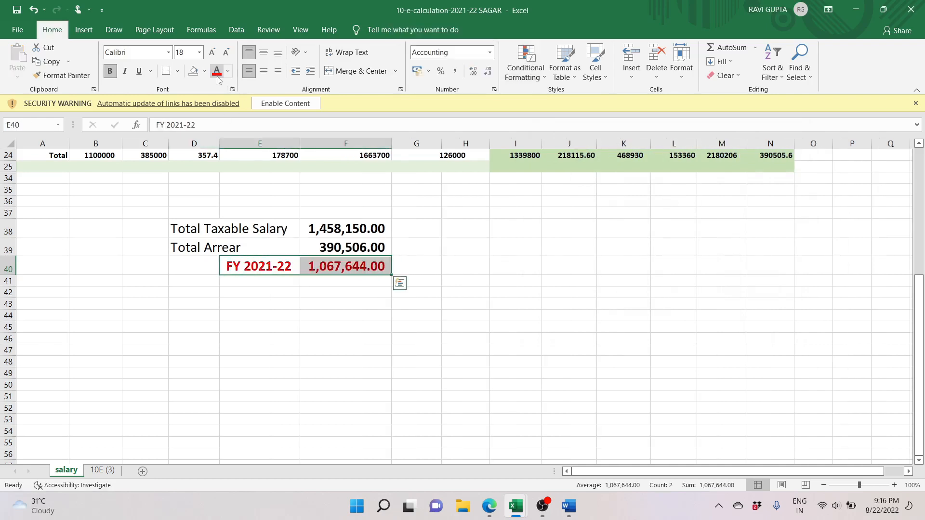
# Review the total taxable salary, total arrear and FY 2021-22 amounts in the summary rows.
pyautogui.click(257, 276)
pyautogui.press('Up')
pyautogui.press('Right')
pyautogui.press('Up')
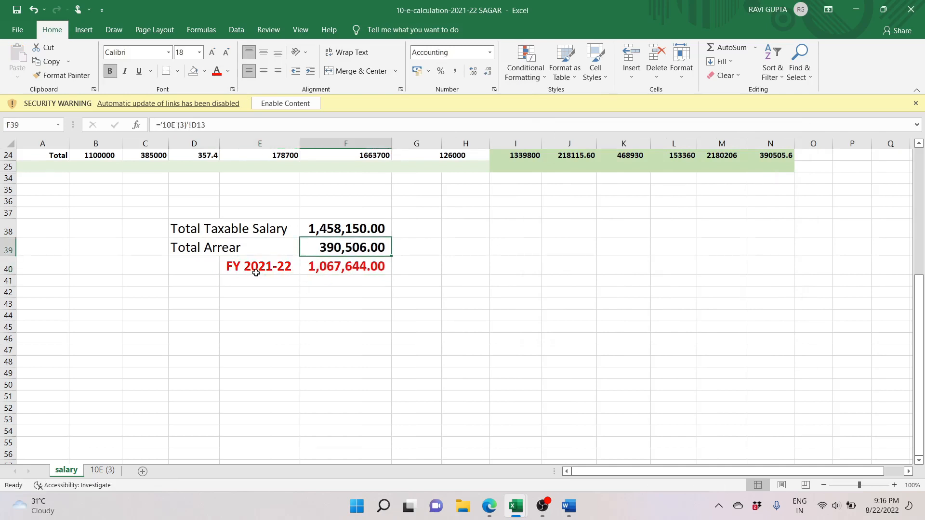
pyautogui.press('Down')
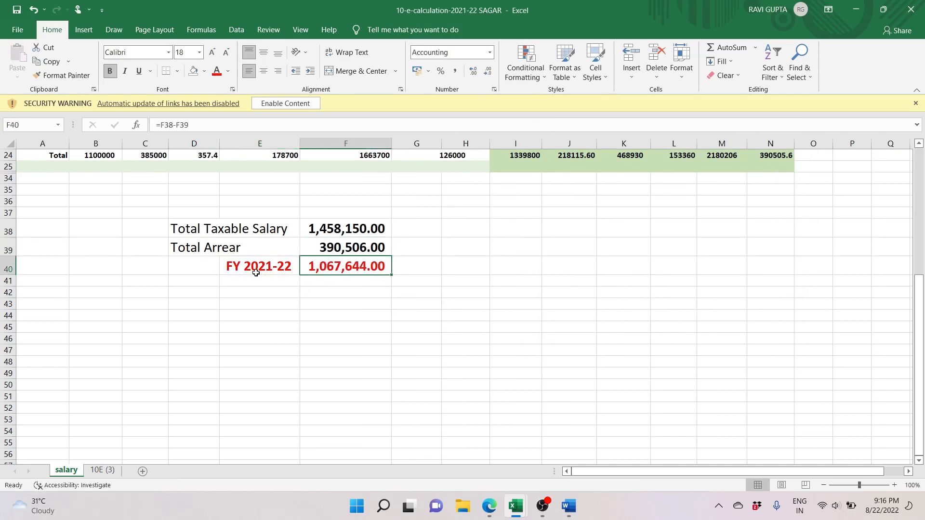
pyautogui.press('Up')
pyautogui.press('Up')
pyautogui.press('Left')
pyautogui.press('Right')
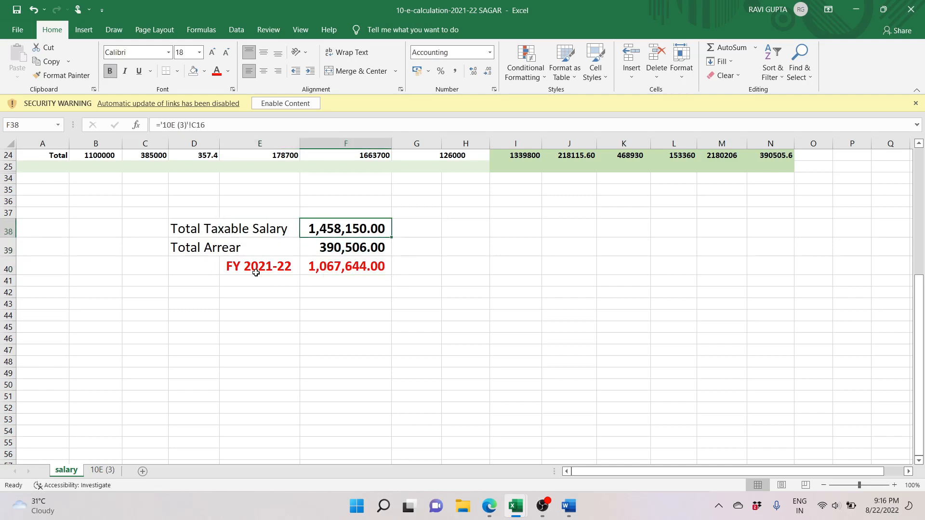
pyautogui.press('Down')
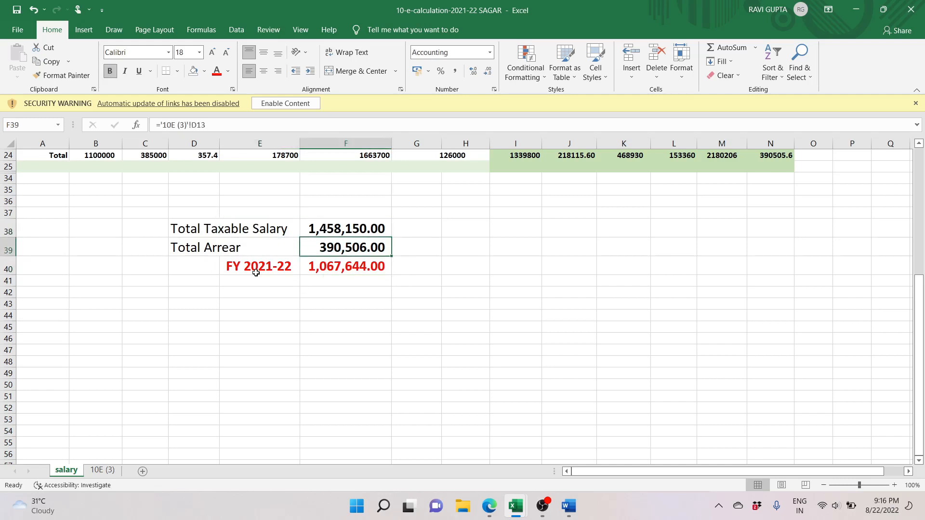
pyautogui.press('Left')
pyautogui.press('Left')
pyautogui.press('Right')
pyautogui.press('Right')
pyautogui.press('Right')
pyautogui.press('Right')
pyautogui.press('Right')
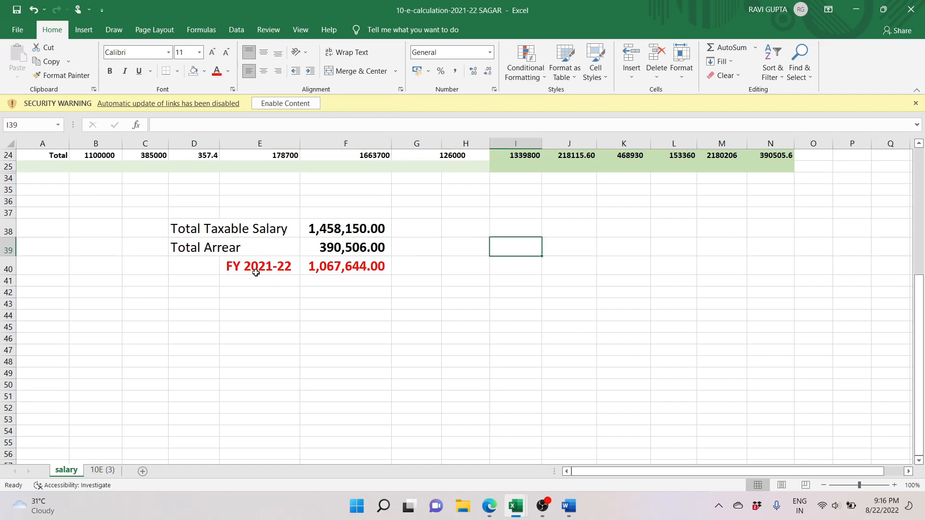
# Return to the top of the salary table and look at the Diff. column and the financial year beside it.
pyautogui.hotkey('shift', 'Up')
pyautogui.hotkey('shift', 'Up')
pyautogui.hotkey('shift', 'Up')
pyautogui.hotkey('shift', 'Up')
pyautogui.hotkey('shift', 'Up')
pyautogui.hotkey('shift', 'Up')
pyautogui.hotkey('shift', 'Up')
pyautogui.hotkey('shift', 'Up')
pyautogui.hotkey('shift', 'Up')
pyautogui.hotkey('shift', 'Up')
pyautogui.hotkey('ctrl', 'Up')
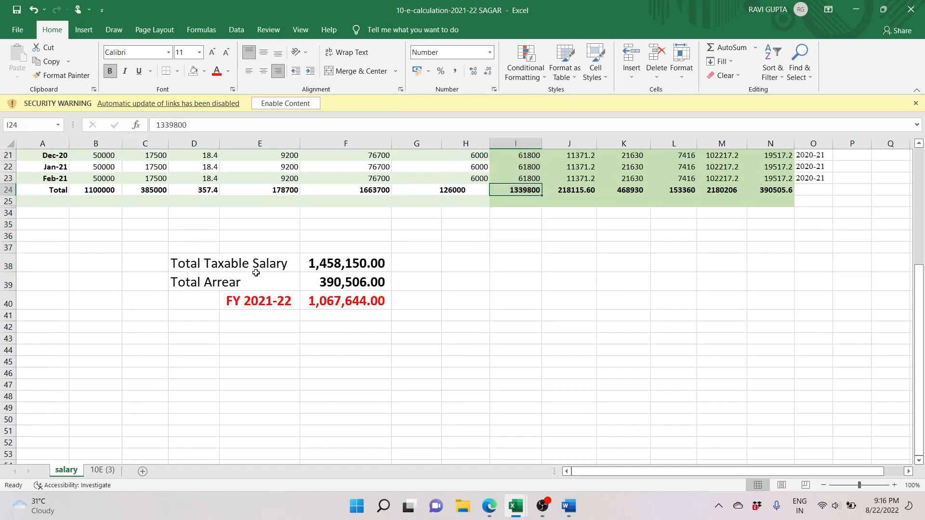
pyautogui.hotkey('ctrl', 'Up')
pyautogui.press('Right')
pyautogui.press('Right')
pyautogui.press('Right')
pyautogui.press('Right')
pyautogui.press('Right')
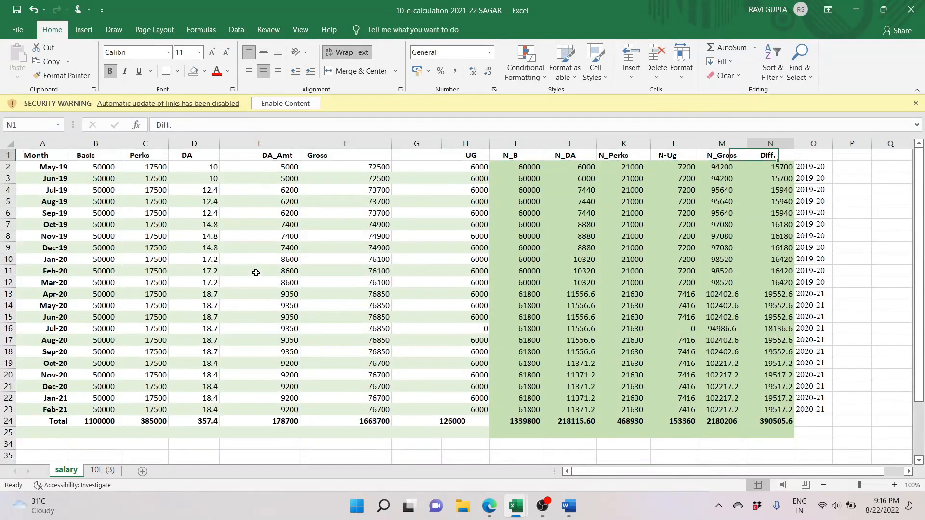
pyautogui.press('Down')
pyautogui.press('Right')
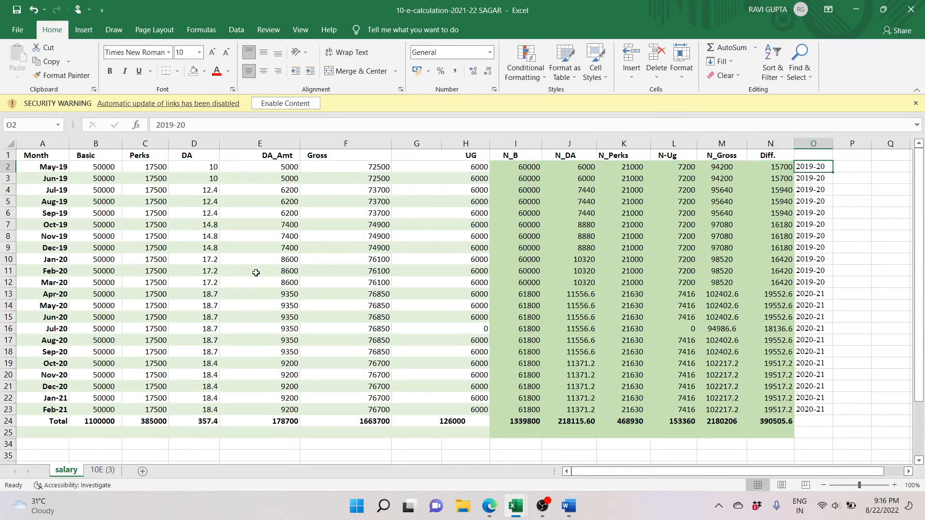
# Go through the financial-year labels in column O to see which months belong to 2019-20 and 2020-21.
pyautogui.press('Down')
pyautogui.press('Down')
pyautogui.press('Down')
pyautogui.press('Down')
pyautogui.press('Down')
pyautogui.press('Down')
pyautogui.press('Down')
pyautogui.press('Down')
pyautogui.press('Down')
pyautogui.press('Down')
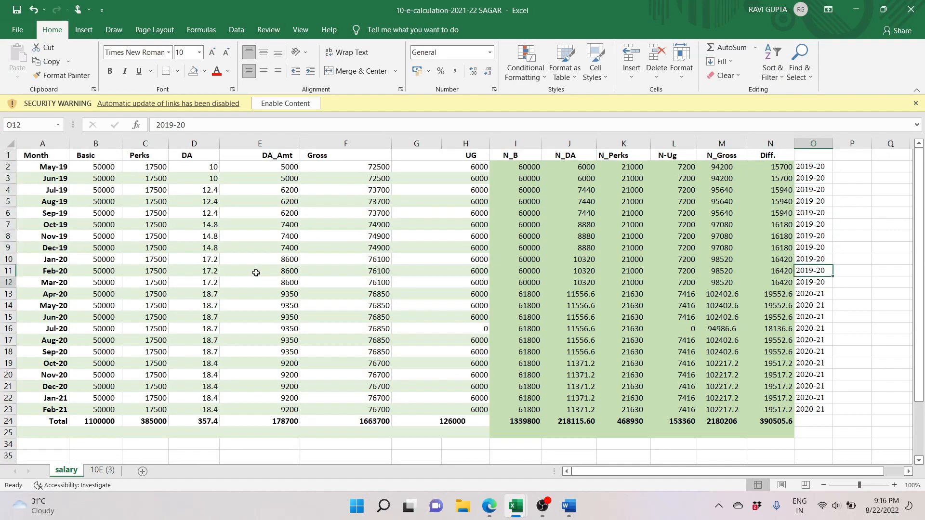
pyautogui.press('Down')
pyautogui.press('Down')
pyautogui.press('Down')
pyautogui.press('Down')
pyautogui.press('Down')
pyautogui.press('Up')
pyautogui.press('Up')
pyautogui.press('Up')
pyautogui.press('Up')
pyautogui.press('Up')
pyautogui.press('Up')
pyautogui.press('Up')
pyautogui.press('Up')
pyautogui.press('Up')
pyautogui.press('Up')
pyautogui.press('Up')
pyautogui.press('Up')
pyautogui.press('Up')
pyautogui.press('Up')
pyautogui.press('Up')
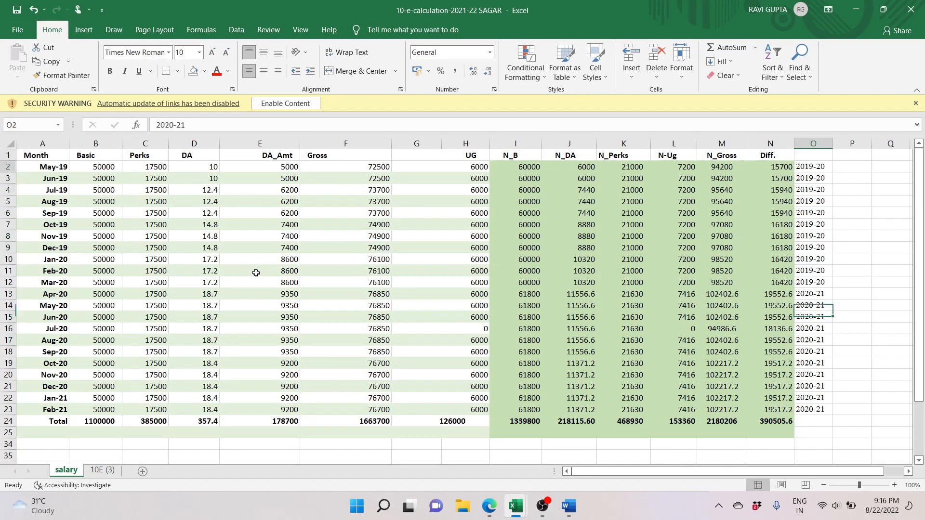
# Go to the total of the Diff. column in cell N24.
pyautogui.press('Down')
pyautogui.press('Left')
pyautogui.hotkey('ctrl', 'Down')
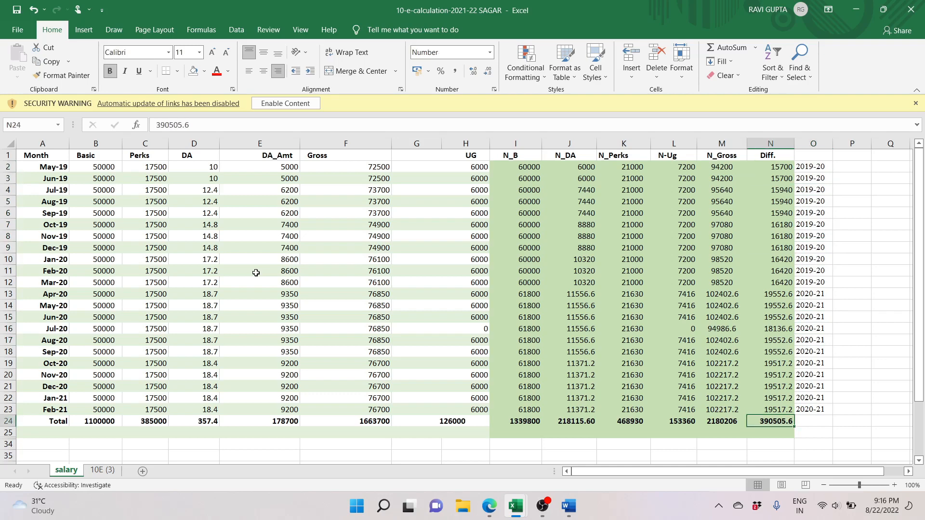
# Go along the total row from the Diff. total and down to the total taxable salary, total arrear and FY 2021-22 rows.
pyautogui.press('Left')
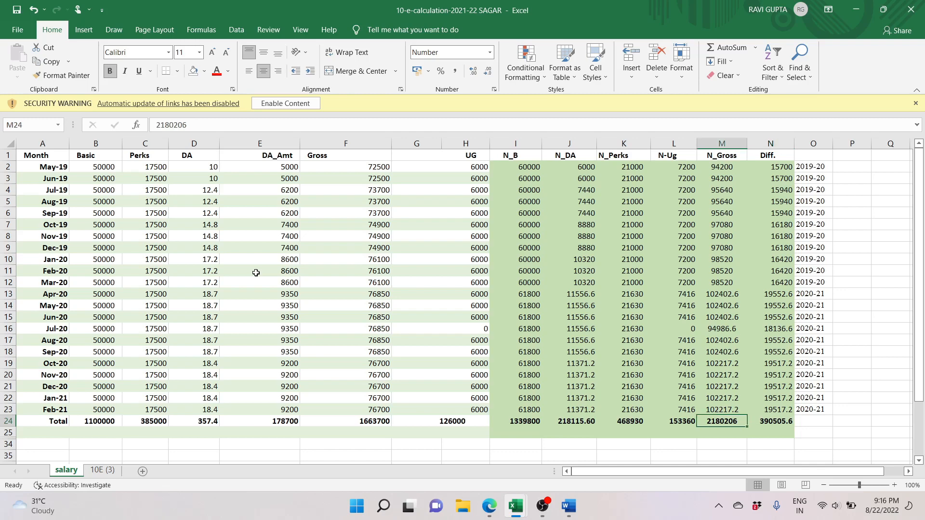
pyautogui.press('Left')
pyautogui.press('Left')
pyautogui.press('Left')
pyautogui.press('Left')
pyautogui.press('Left')
pyautogui.press('Left')
pyautogui.press('Left')
pyautogui.press('Left')
pyautogui.press('Right')
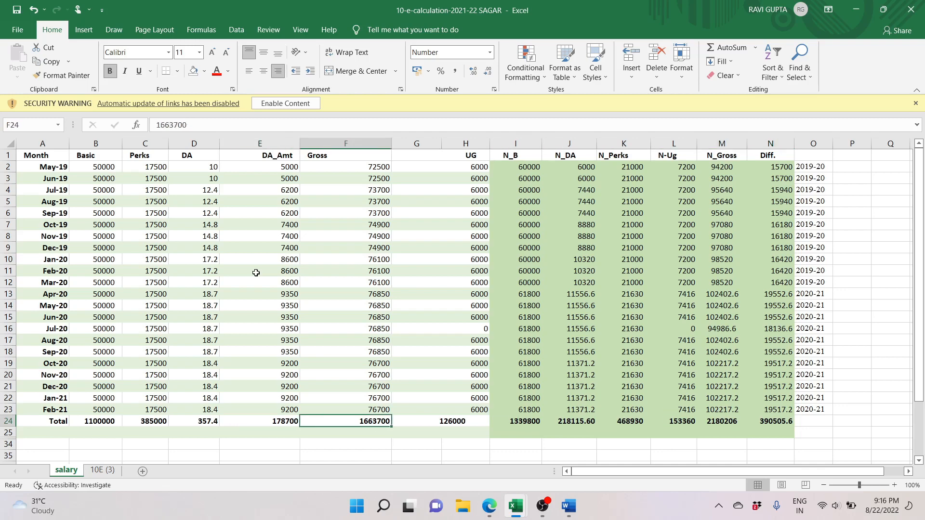
pyautogui.hotkey('ctrl', 'Down')
pyautogui.press('Left')
pyautogui.press('Down')
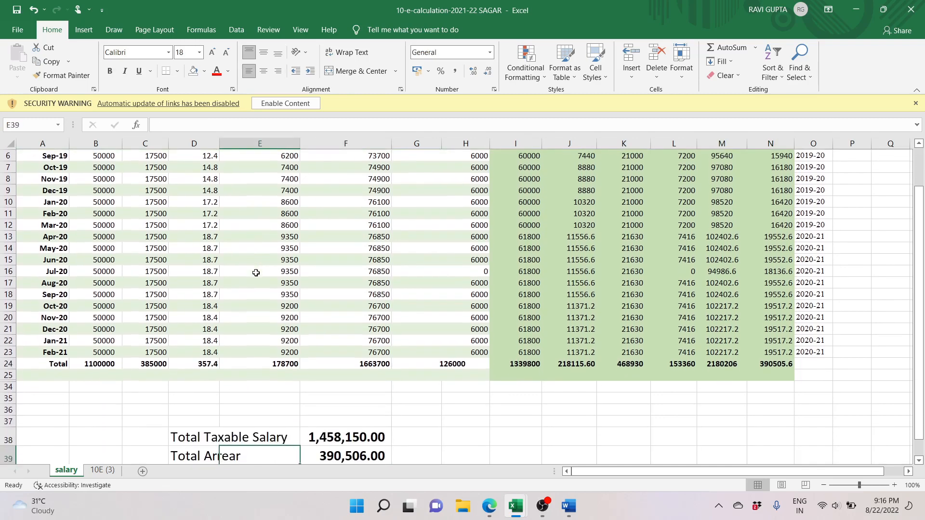
pyautogui.press('Down')
pyautogui.press('Right')
pyautogui.press('Right')
# Return to the first financial-year label in column O, beside the May-19 row of the salary table.
pyautogui.press('Up')
pyautogui.press('Up')
pyautogui.press('Up')
pyautogui.press('Up')
pyautogui.press('Up')
pyautogui.press('Up')
pyautogui.press('Up')
pyautogui.press('Up')
pyautogui.press('Up')
pyautogui.press('Up')
pyautogui.press('Right')
pyautogui.press('Right')
pyautogui.press('Right')
pyautogui.press('Right')
pyautogui.press('Right')
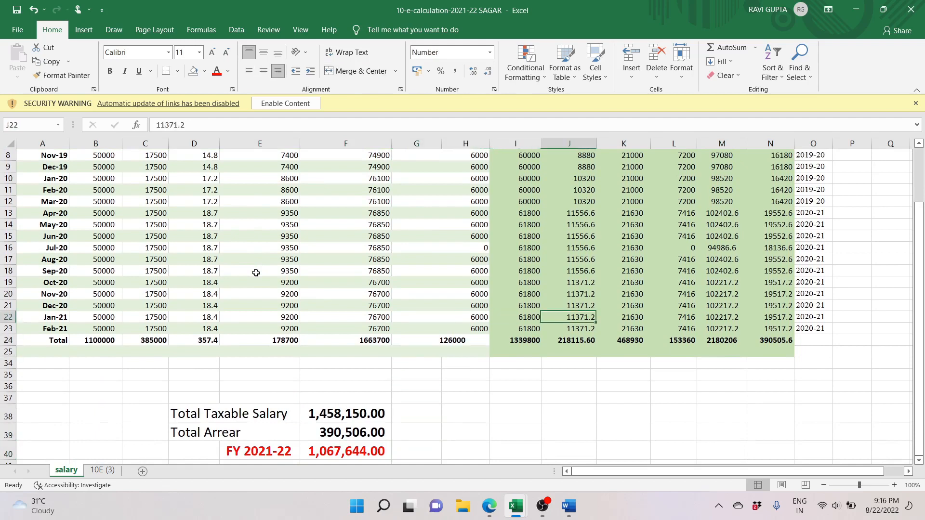
pyautogui.press('Right')
pyautogui.press('Right')
pyautogui.hotkey('ctrl', 'Up')
pyautogui.hotkey('ctrl', 'Up')
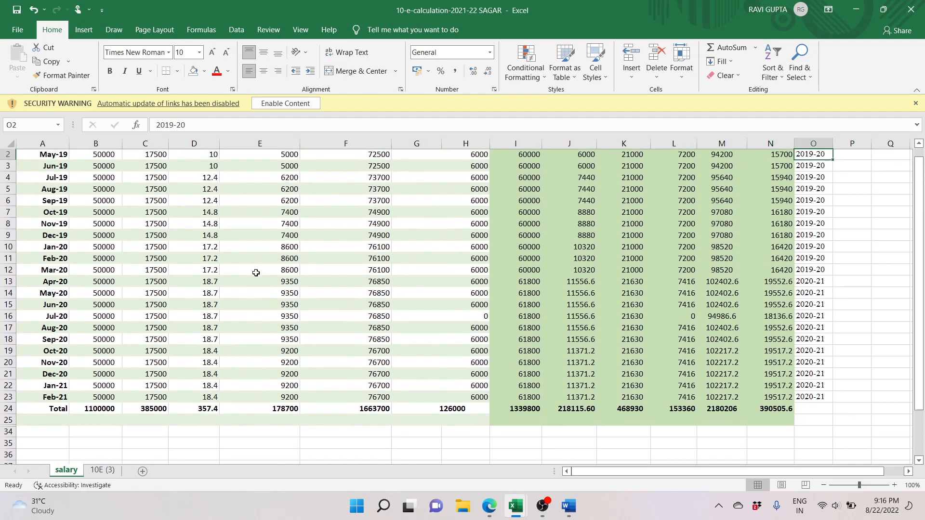
# Step through the 2019-20 labels in column O down to the first 2020-21 month, Apr-20, in cell O13.
pyautogui.press('Down')
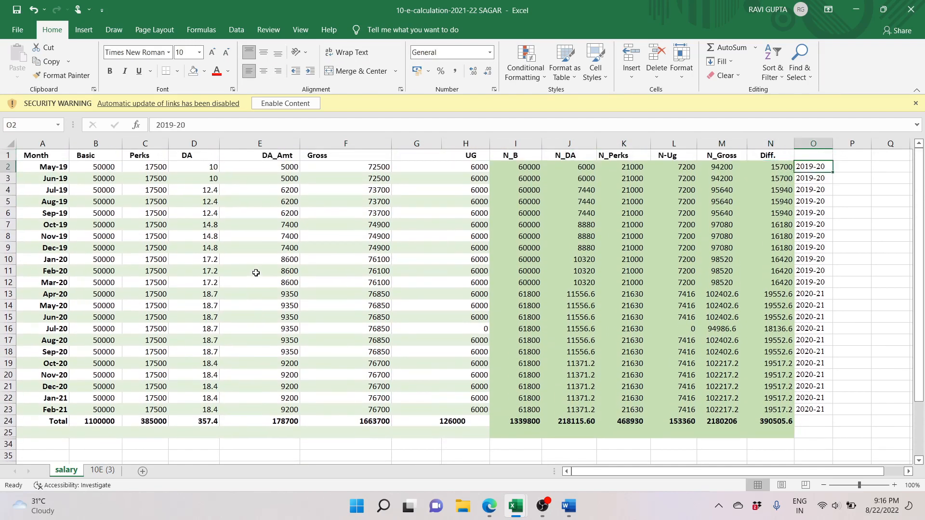
pyautogui.press('Down')
pyautogui.press('Down')
pyautogui.press('Down')
pyautogui.press('Down')
pyautogui.press('Down')
pyautogui.press('Down')
pyautogui.press('Down')
pyautogui.press('Down')
pyautogui.press('Down')
pyautogui.press('Down')
pyautogui.press('Down')
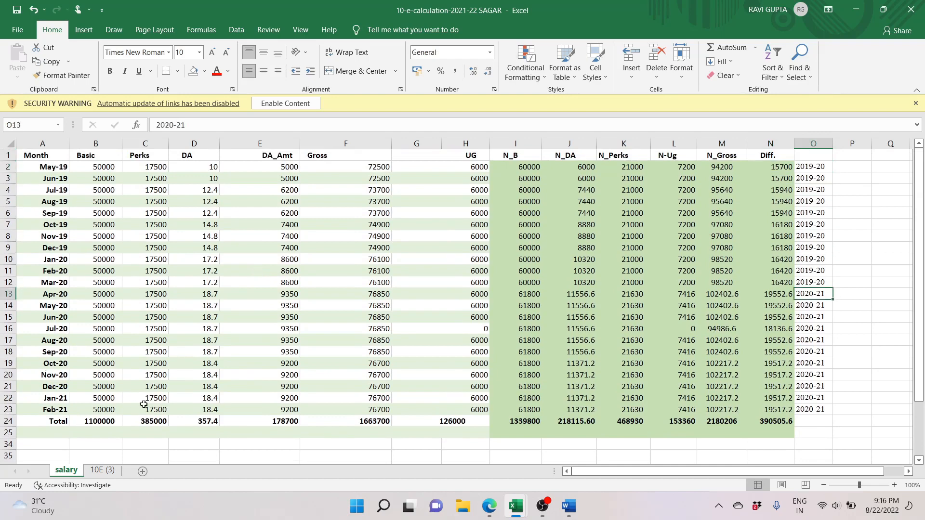
# Open the 10E (3) sheet and examine the arrear amounts for 2019-20 and 2020-21 in cells D10:D11 of Table-A.
pyautogui.click(111, 470)
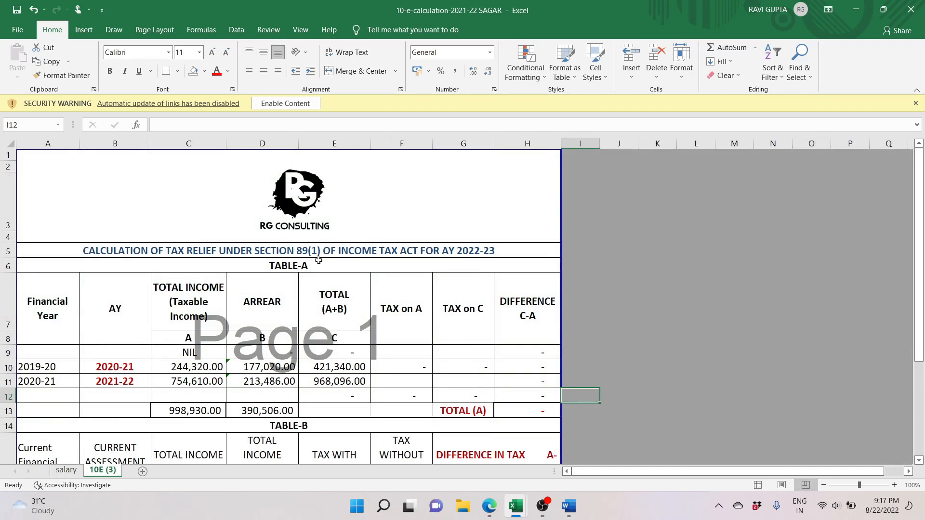
pyautogui.click(247, 308)
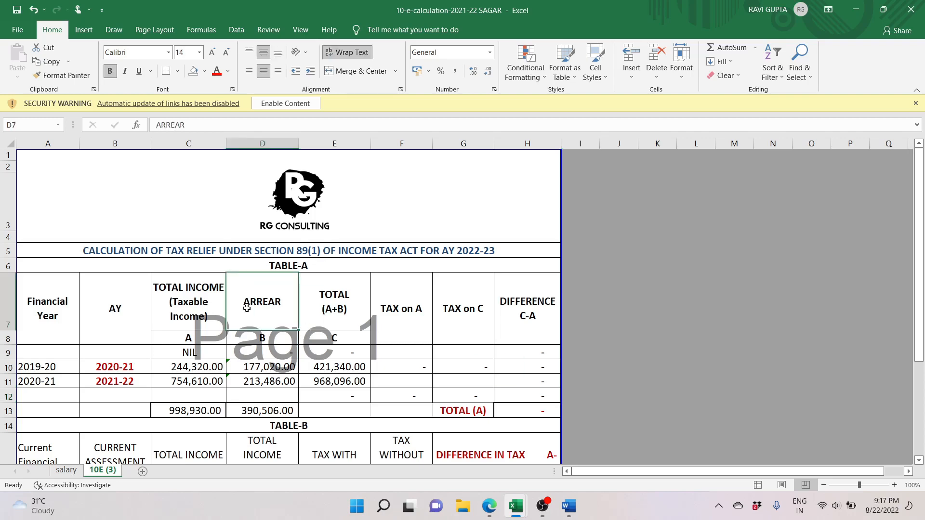
pyautogui.press('Down')
pyautogui.press('Down')
pyautogui.press('Left')
pyautogui.press('Down')
pyautogui.press('Left')
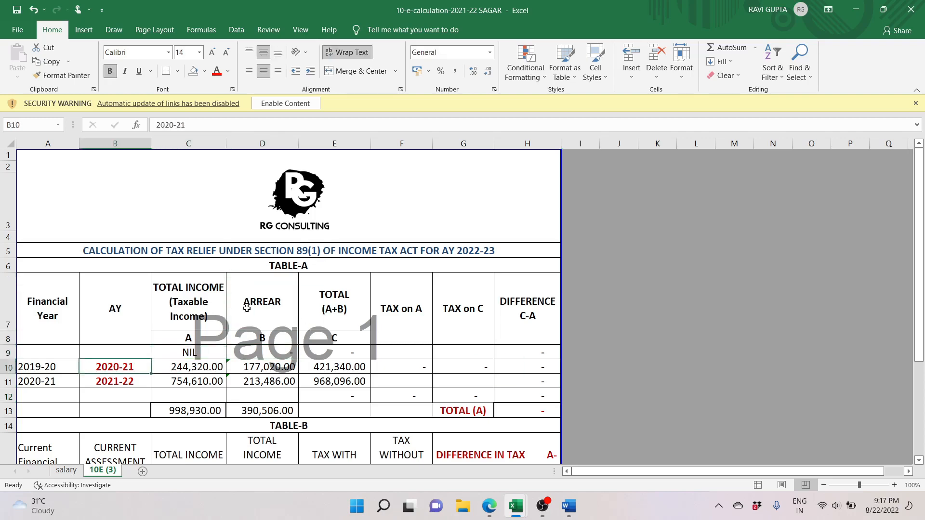
pyautogui.press('Right')
pyautogui.press('Right')
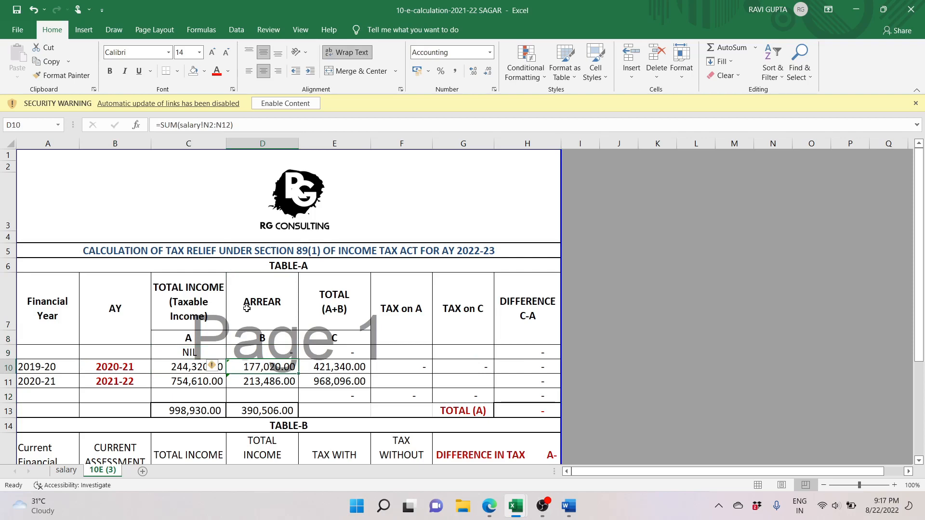
pyautogui.hotkey('shift', 'Down')
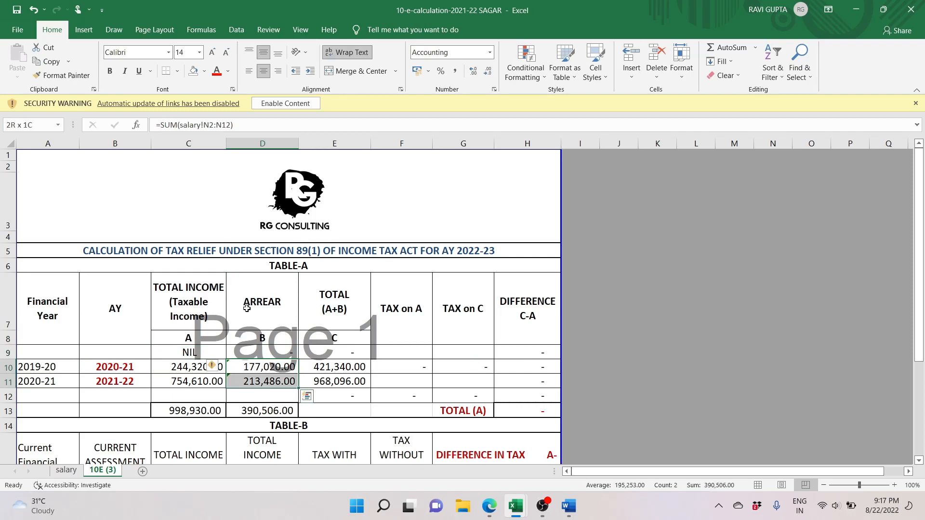
# Check the salary sheet again, then match each arrear amount in Table-A on the 10E (3) sheet to its financial year.
pyautogui.click(69, 475)
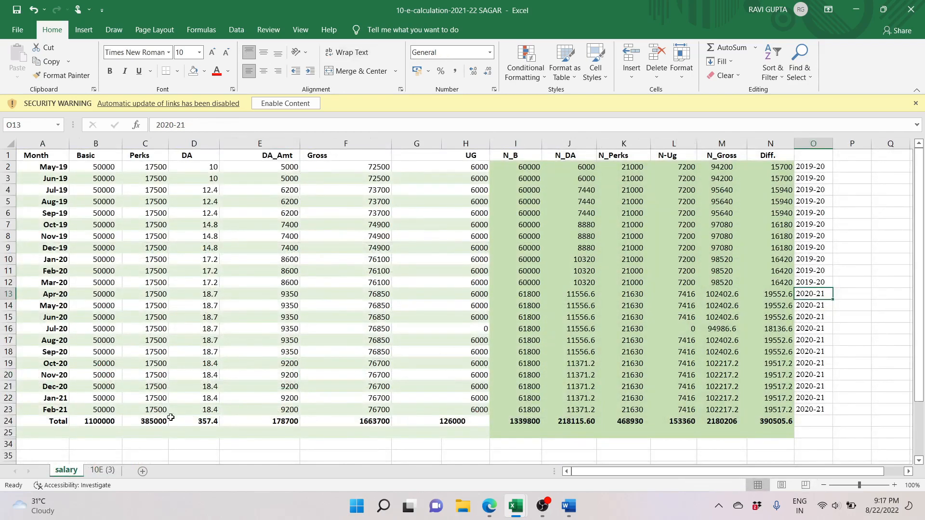
pyautogui.click(110, 471)
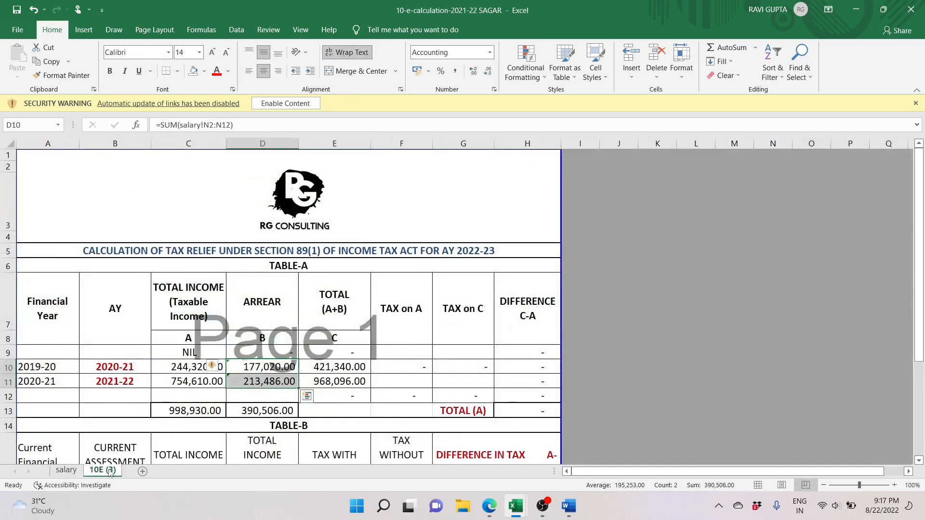
pyautogui.click(266, 367)
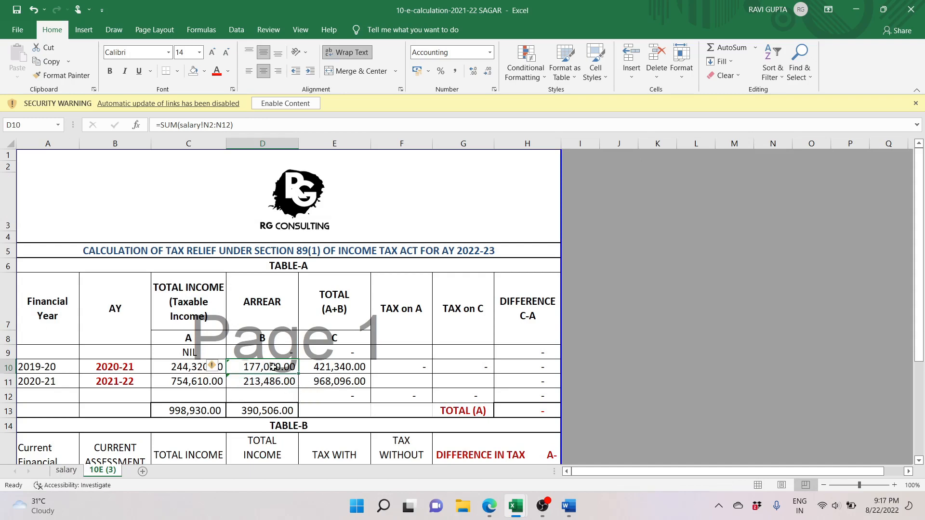
pyautogui.click(67, 365)
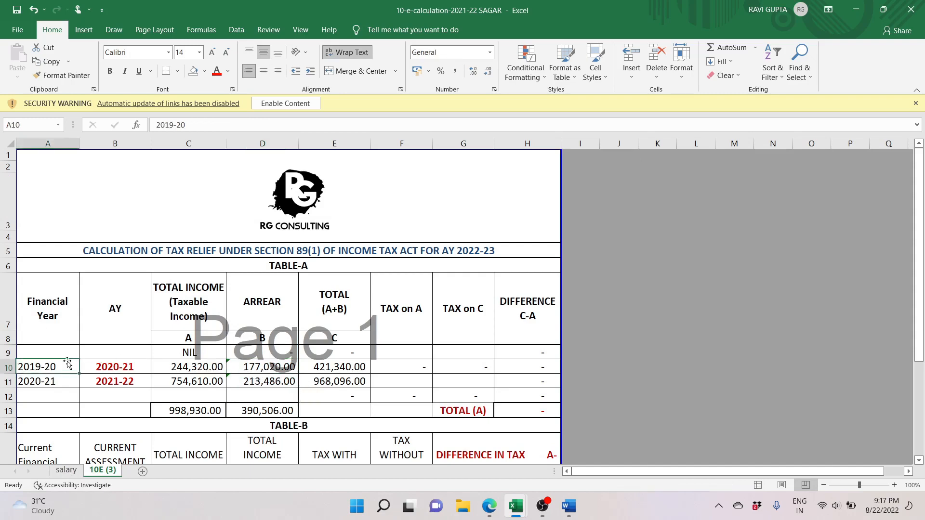
pyautogui.click(258, 381)
pyautogui.click(53, 380)
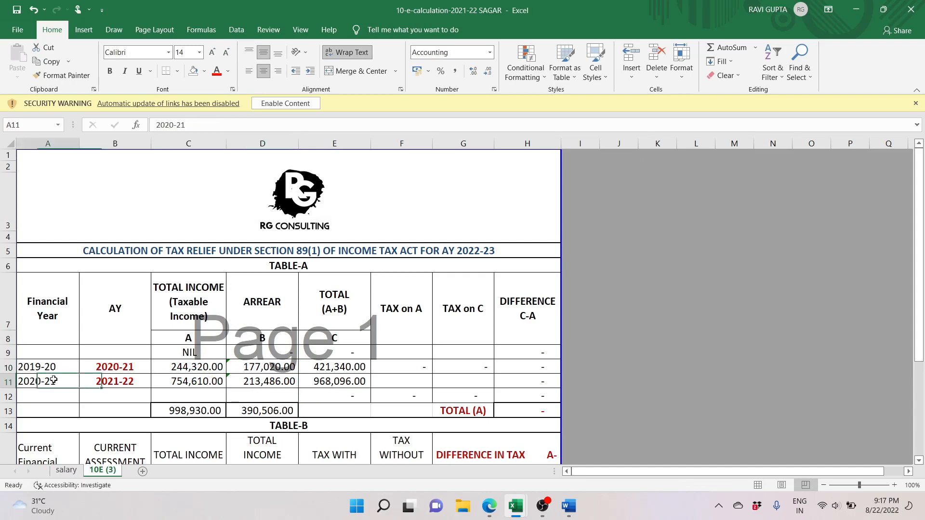
pyautogui.moveTo(261, 366); pyautogui.dragTo(260, 383)
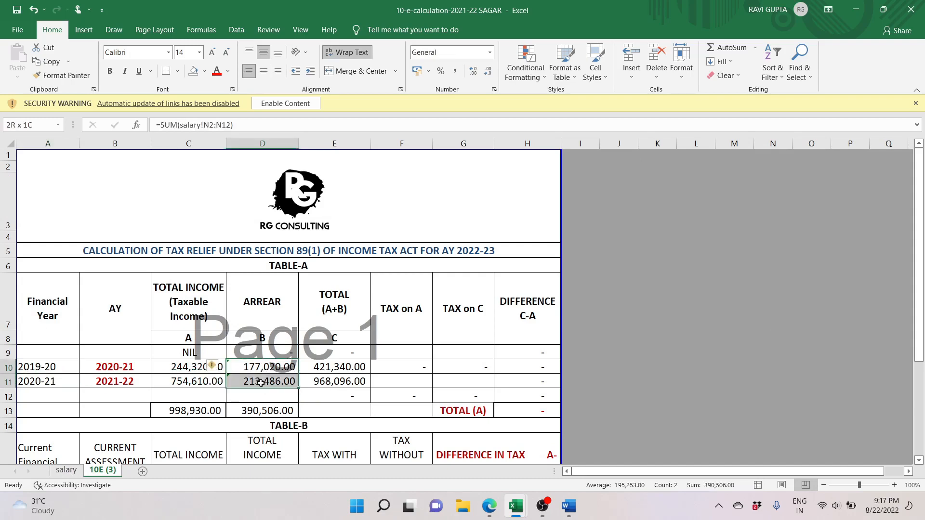
# Review the taxable income and arrear for each financial year in Table-A, and the current-year figures in Table-B.
pyautogui.click(261, 367)
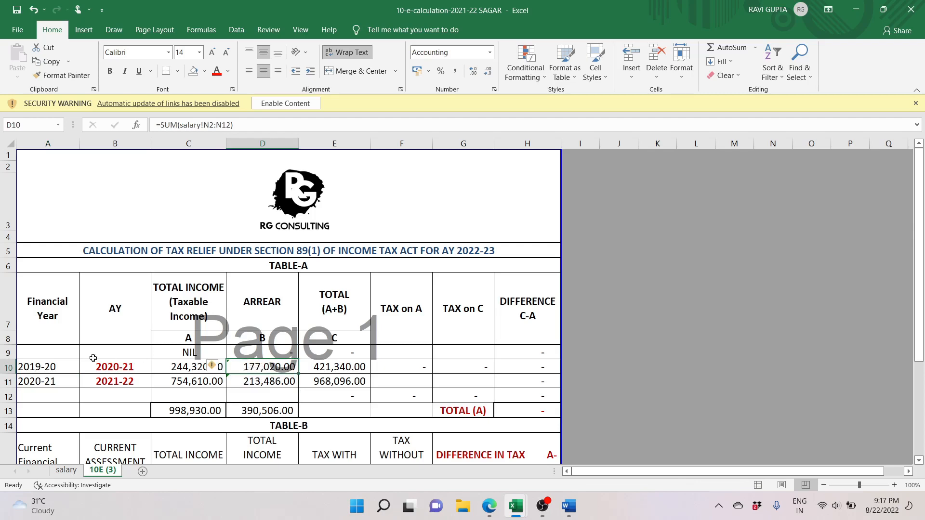
pyautogui.click(72, 363)
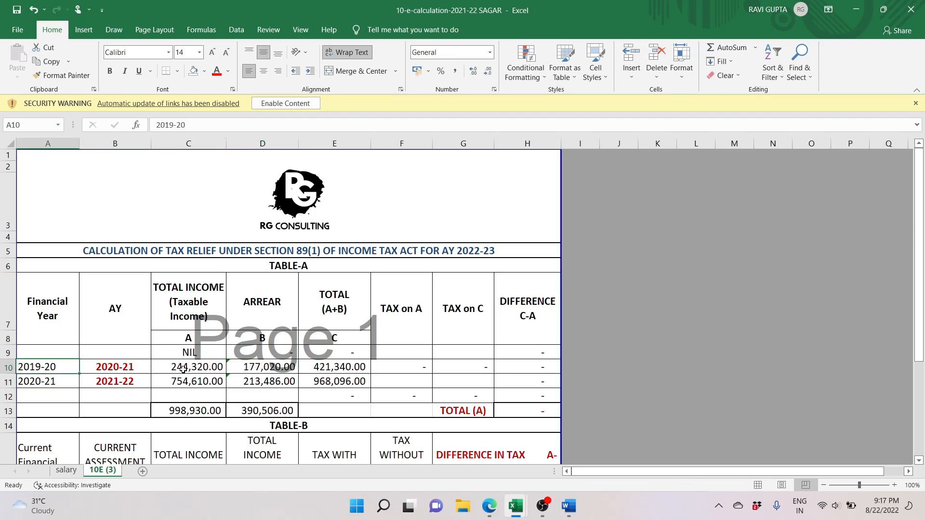
pyautogui.click(41, 380)
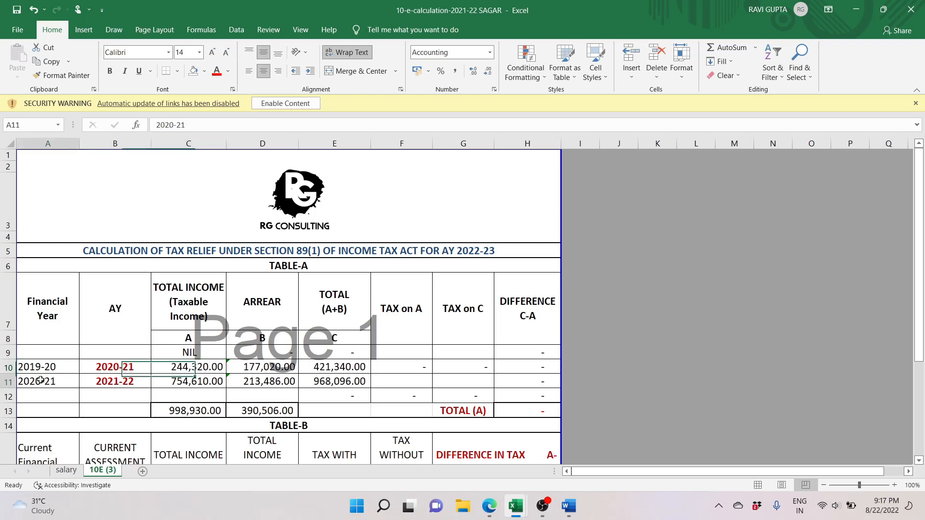
pyautogui.click(273, 385)
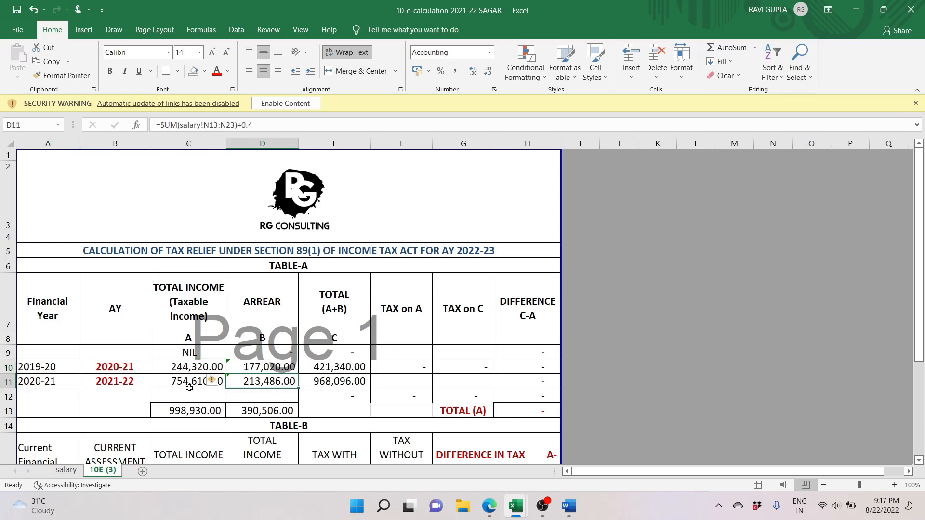
pyautogui.click(52, 385)
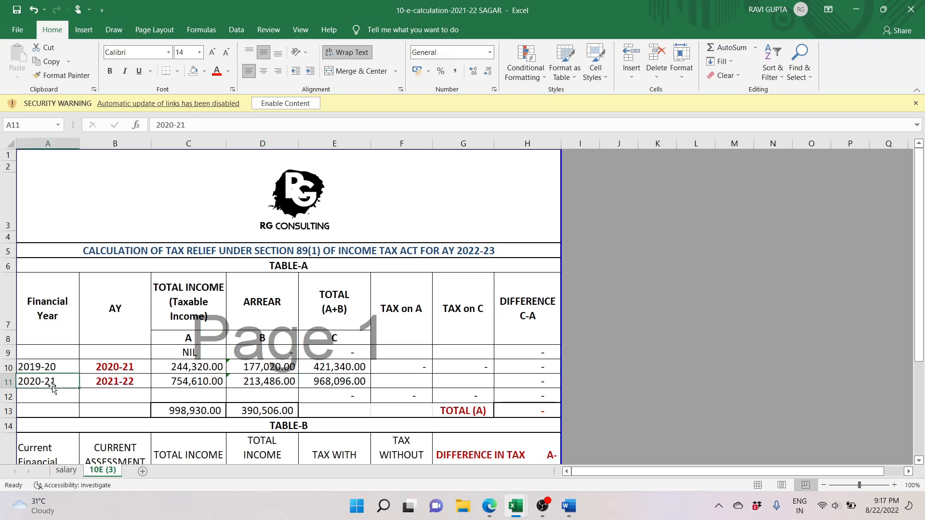
pyautogui.click(178, 380)
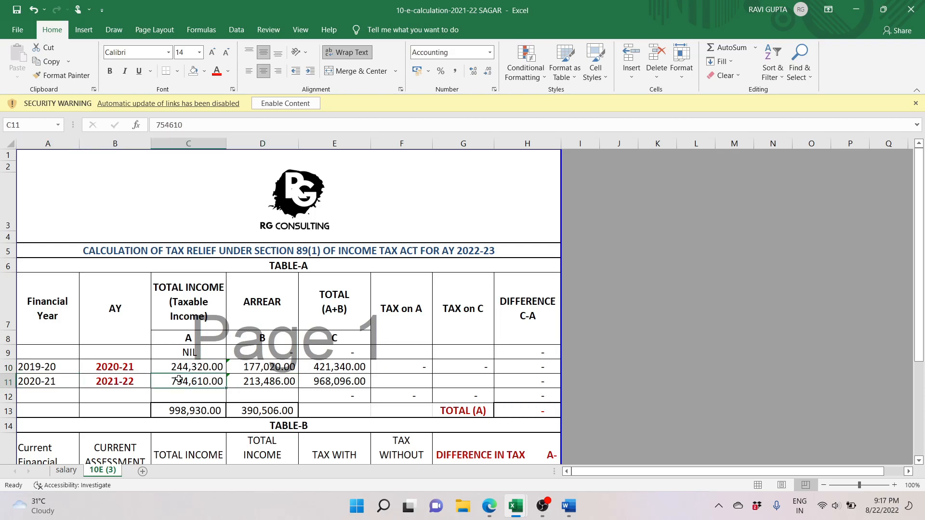
pyautogui.click(263, 380)
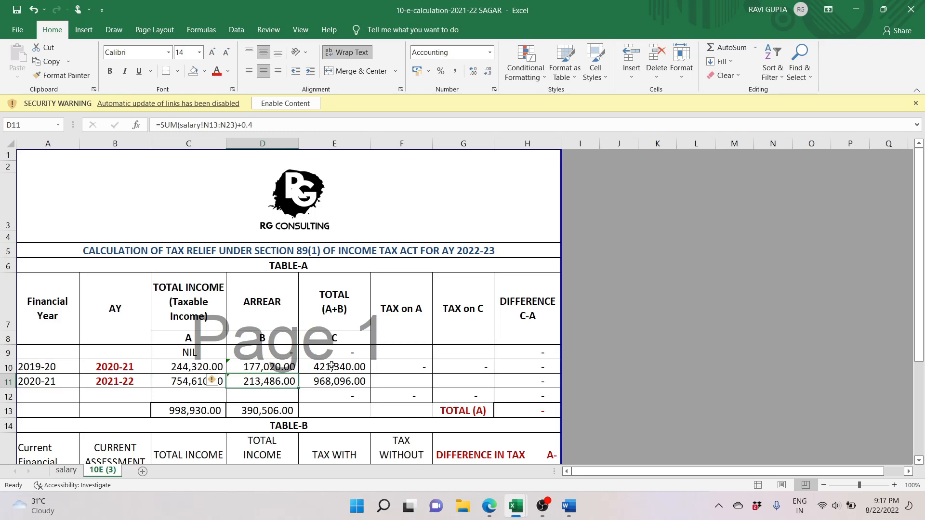
pyautogui.scroll(-2, 335, 365)
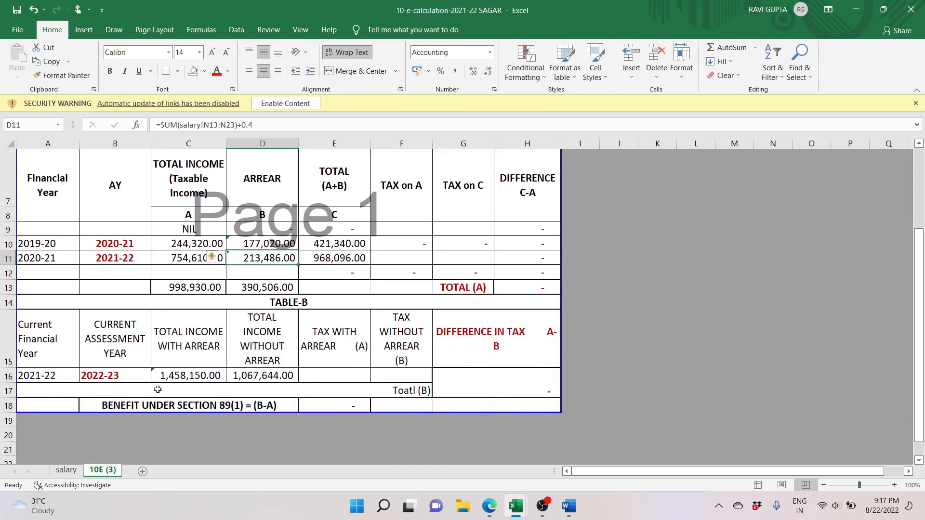
pyautogui.scroll(2, 321, 316)
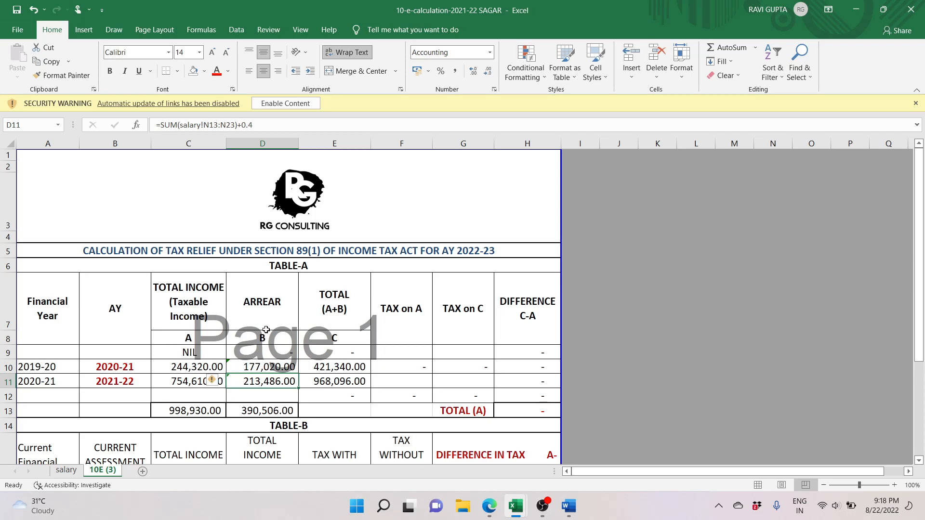
# Highlight the taxable total income cells for 2019-20 and 2020-21 (C10:C11) in Table-A with a yellow fill.
pyautogui.click(188, 304)
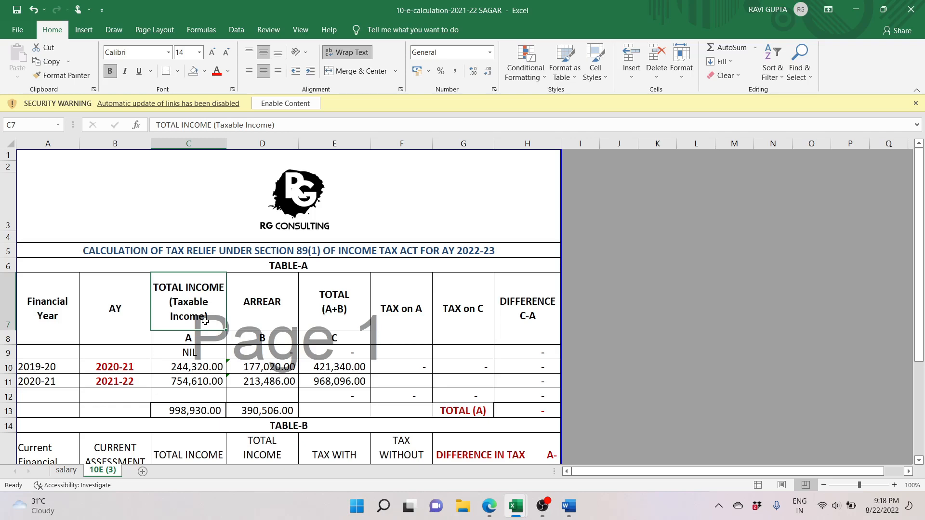
pyautogui.click(182, 363)
pyautogui.click(175, 348)
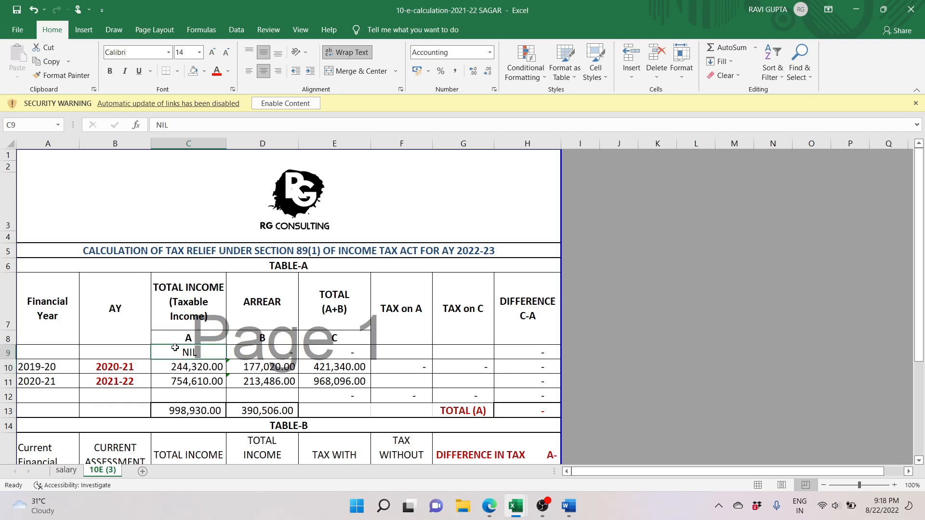
pyautogui.press('Down')
pyautogui.hotkey('shift', 'Down')
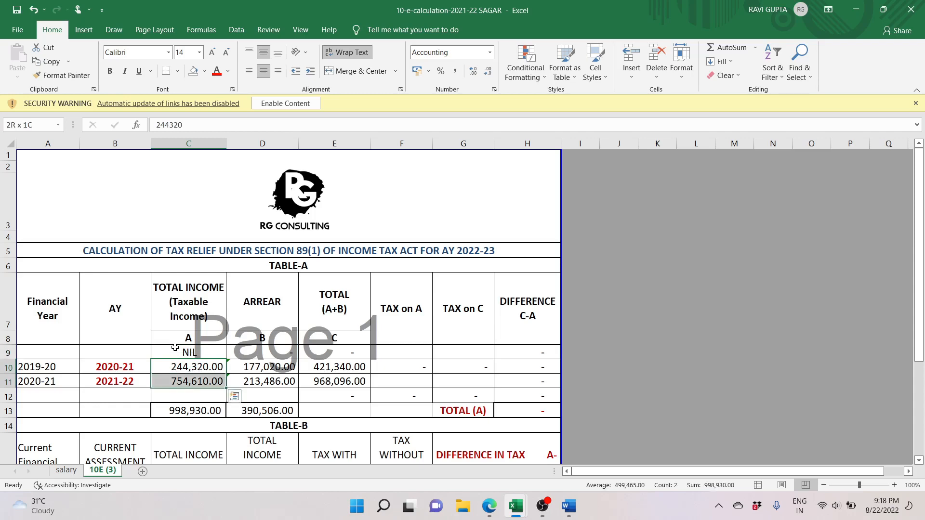
pyautogui.click(204, 73)
pyautogui.click(221, 165)
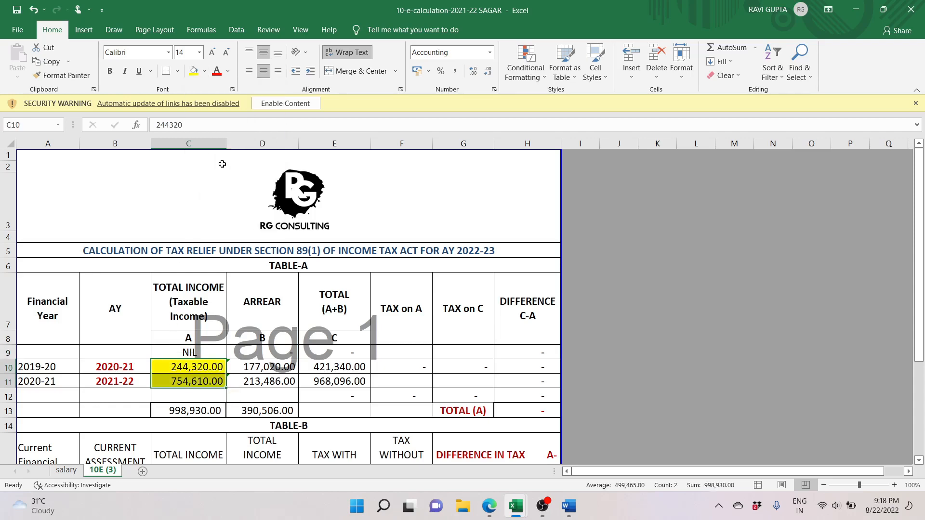
# Go over the yellow income cells in Table-A and finish on the 2019-20 arrear in cell D10.
pyautogui.click(180, 378)
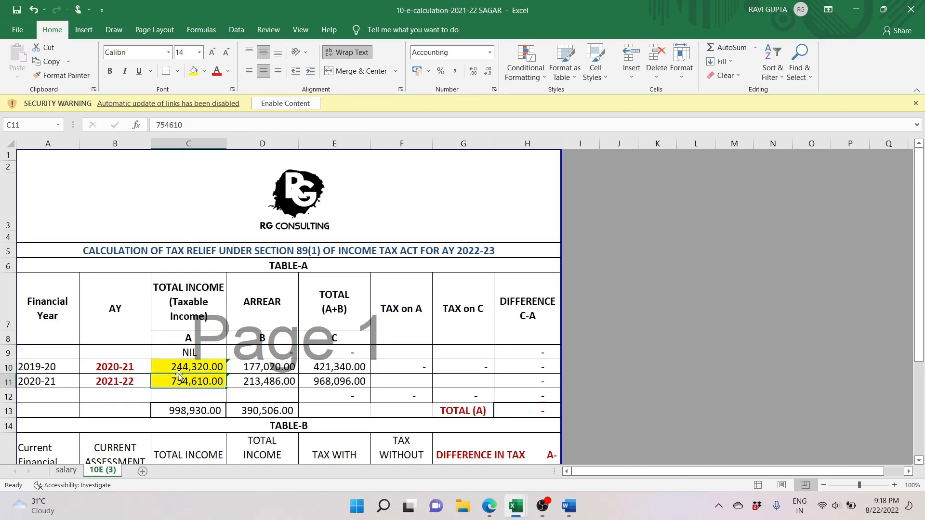
pyautogui.click(205, 366)
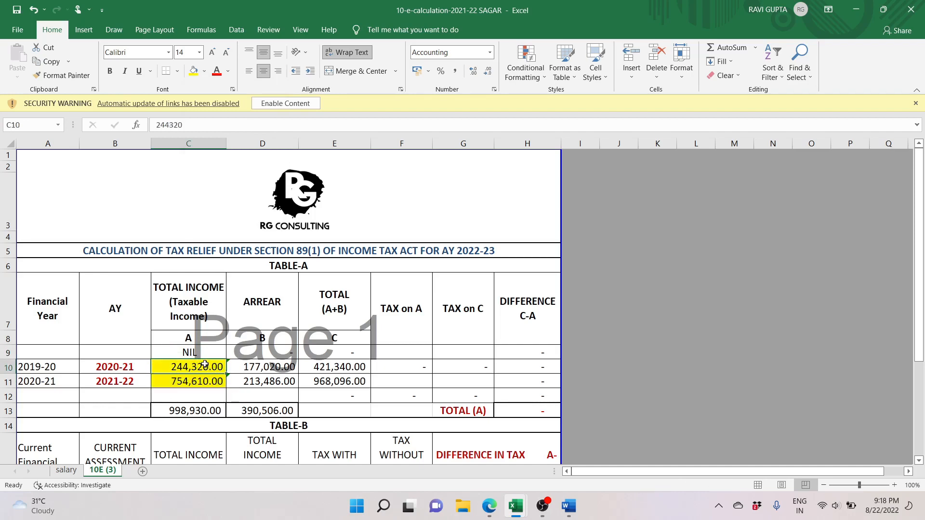
pyautogui.press('Down')
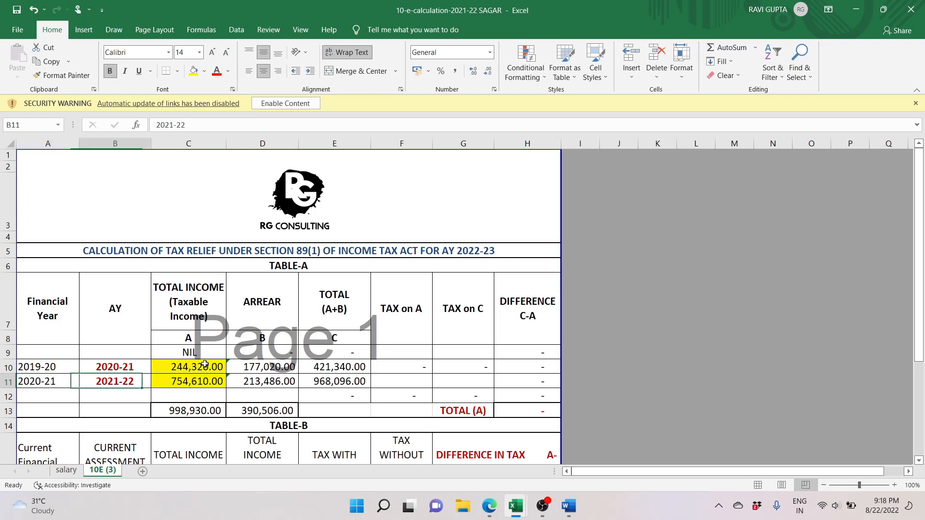
pyautogui.press('Right')
pyautogui.press('Right')
pyautogui.press('Up')
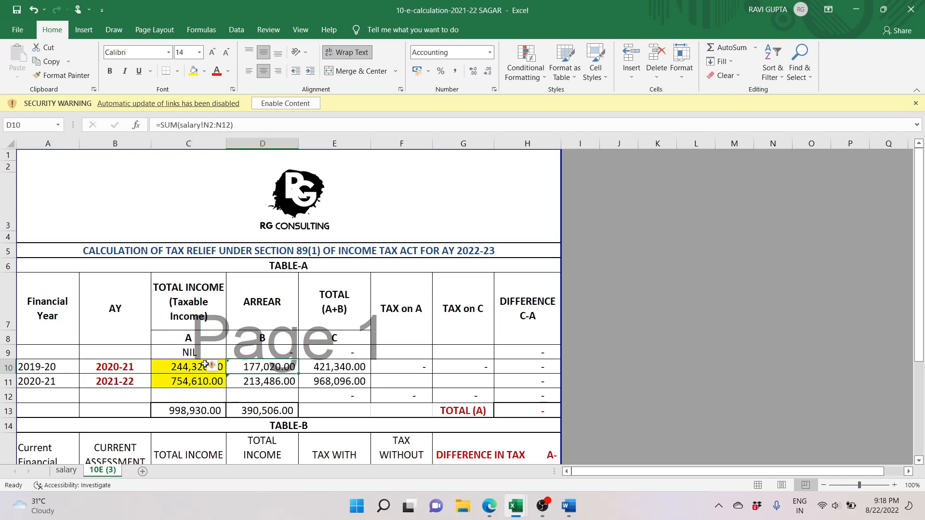
# Check the salary sheet once more, then examine the 2019-20, 2020-21 and total arrears in Table-A on the 10E (3) sheet.
pyautogui.click(66, 470)
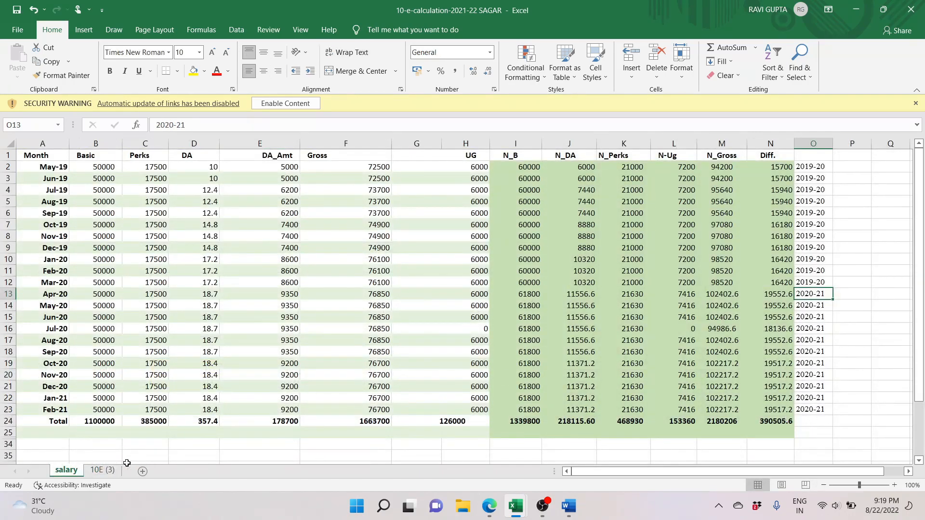
pyautogui.click(109, 470)
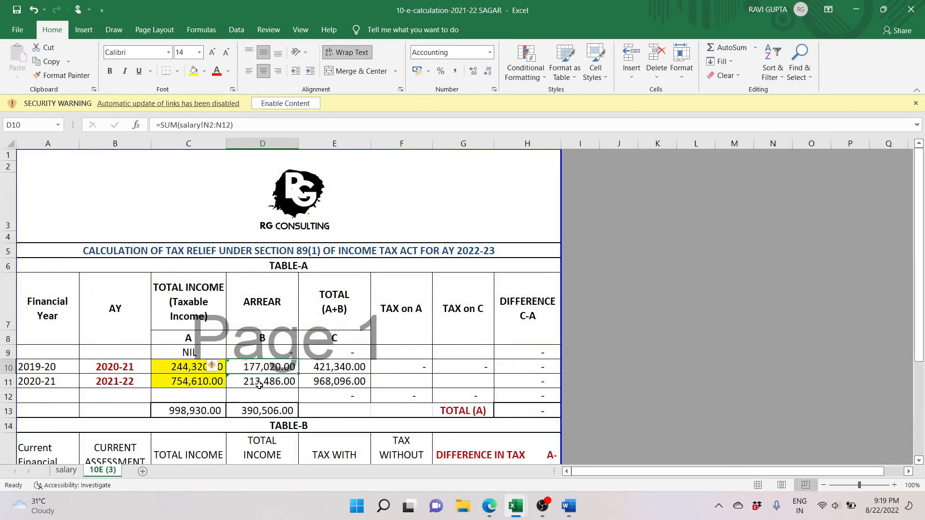
pyautogui.click(258, 383)
pyautogui.click(250, 411)
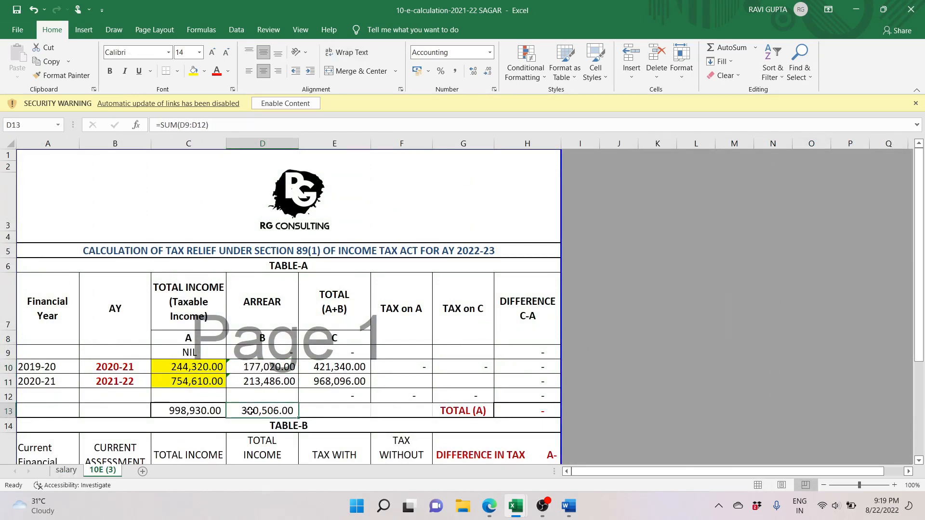
pyautogui.click(265, 367)
# Examine how the TOTAL (A+B) column in Table-A combines taxable income and arrear for 2019-20 and 2020-21.
pyautogui.press('Right')
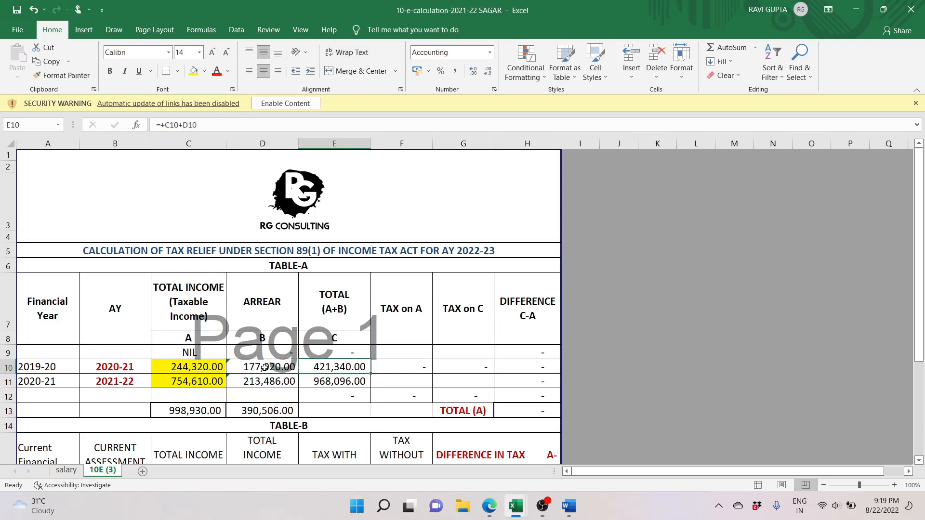
pyautogui.press('Up')
pyautogui.press('Up')
pyautogui.press('Up')
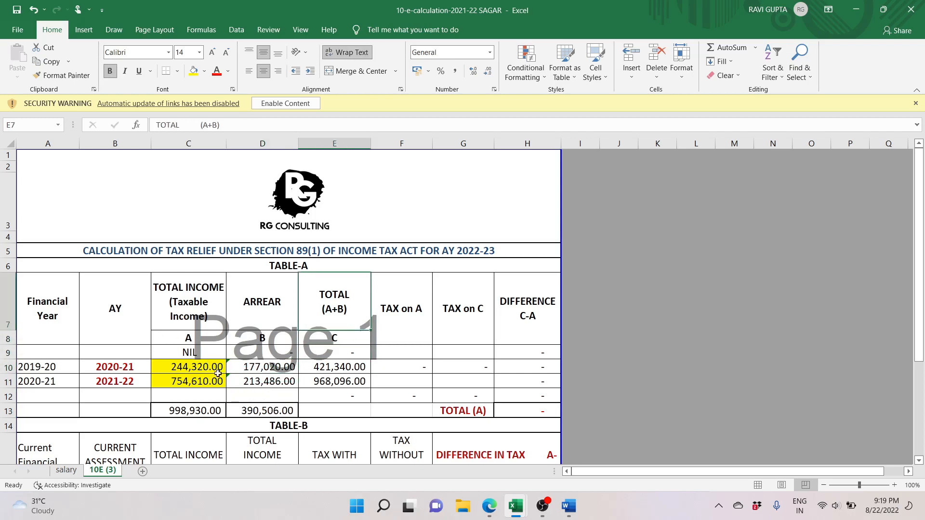
pyautogui.moveTo(199, 369); pyautogui.dragTo(249, 368)
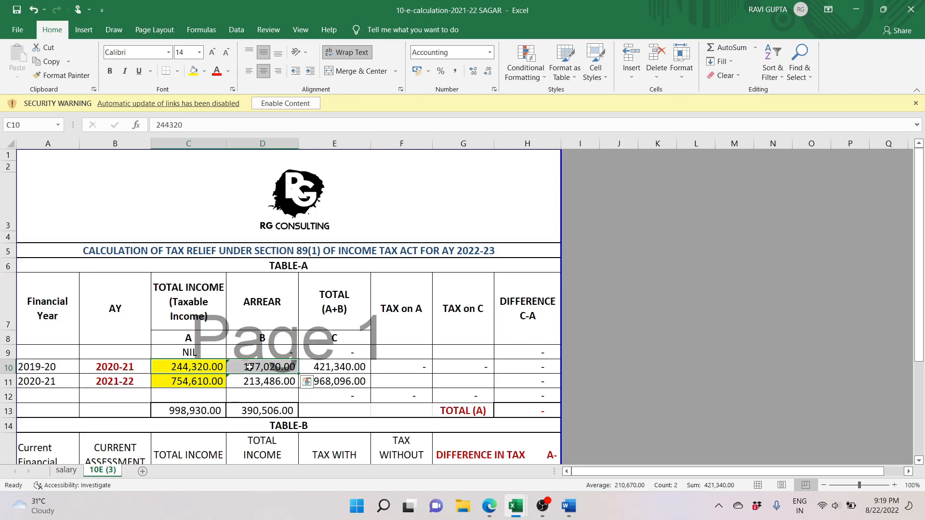
pyautogui.click(325, 367)
pyautogui.click(328, 380)
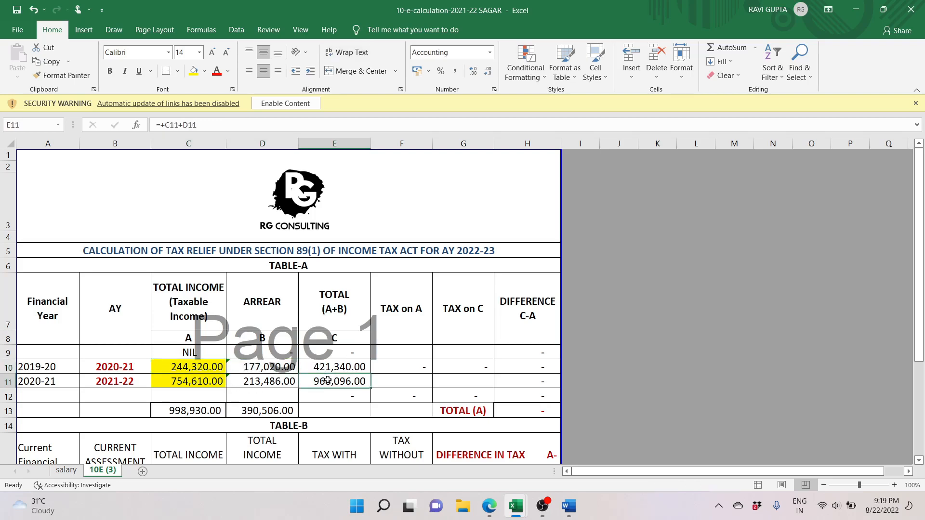
# Relate the TAX on A column to the taxable income and the TAX on C column to the TOTAL (A+B) figures in Table-A.
pyautogui.click(393, 308)
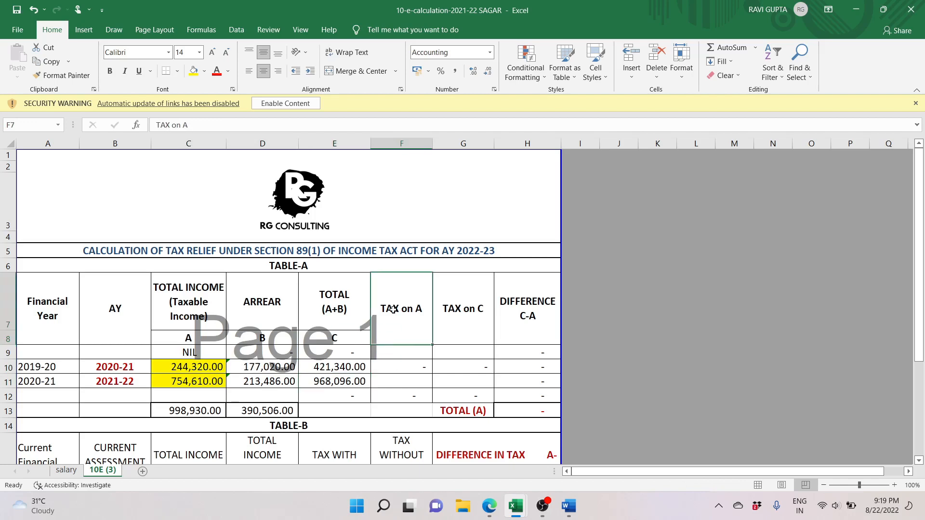
pyautogui.click(195, 301)
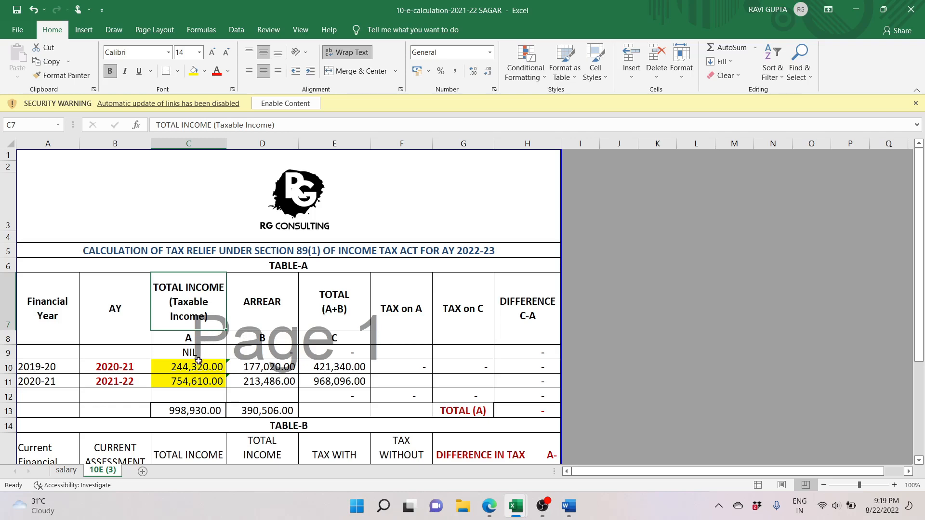
pyautogui.click(199, 362)
pyautogui.press('Right')
pyautogui.press('Right')
pyautogui.press('Right')
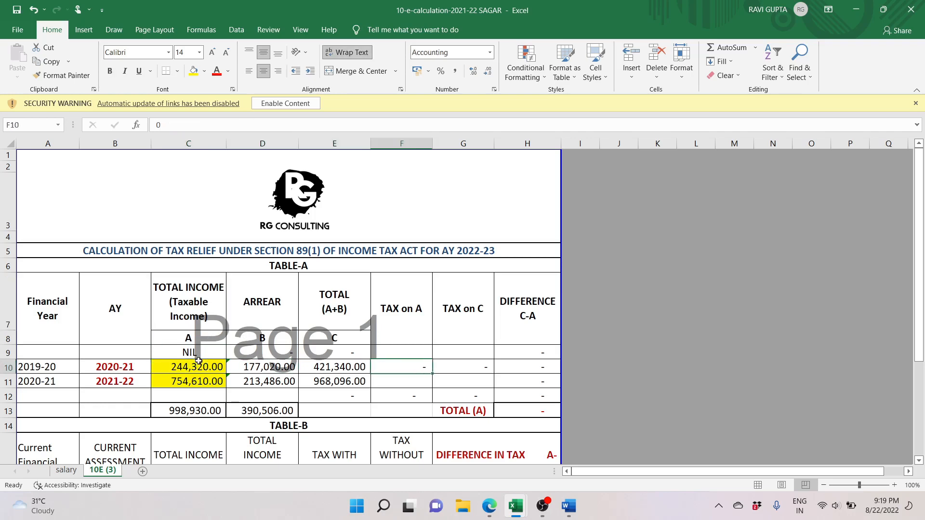
pyautogui.press('Left')
pyautogui.moveTo(453, 321); pyautogui.dragTo(327, 307)
pyautogui.click(327, 307)
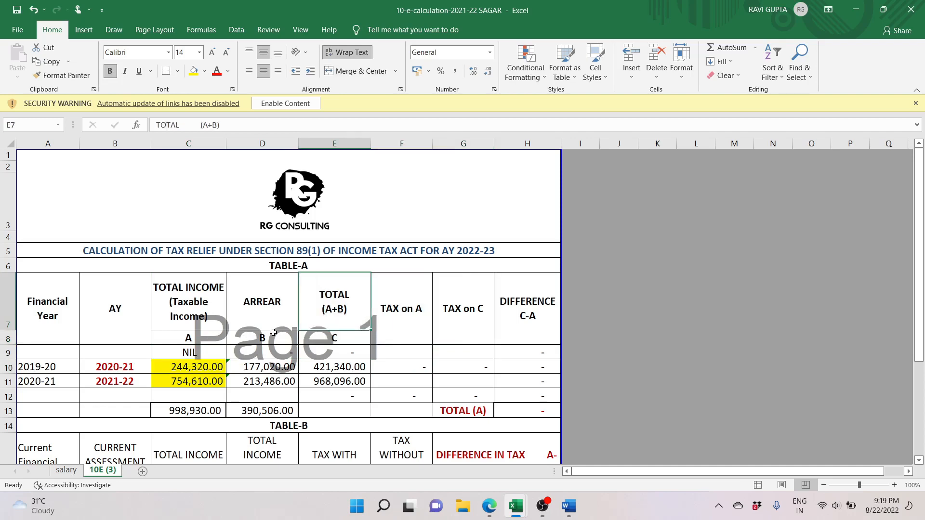
# Examine the DIFFERENCE C-A column against the two tax columns in Table-A, ending on the 2019-20 total in E10.
pyautogui.click(437, 369)
pyautogui.click(524, 315)
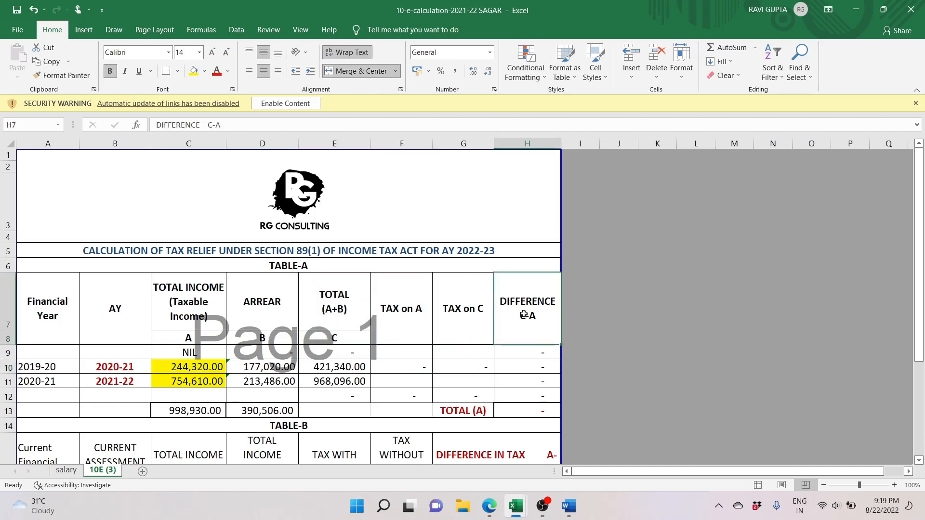
pyautogui.click(467, 326)
pyautogui.click(423, 325)
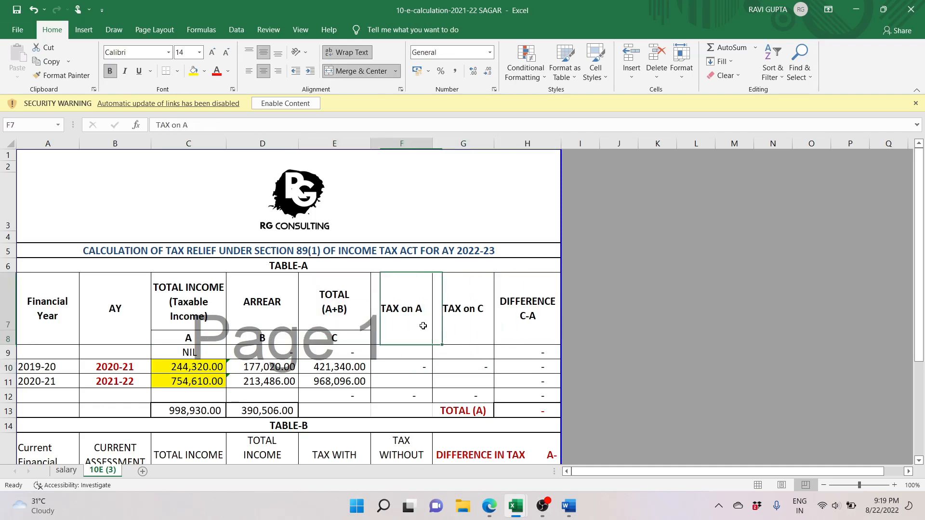
pyautogui.click(521, 353)
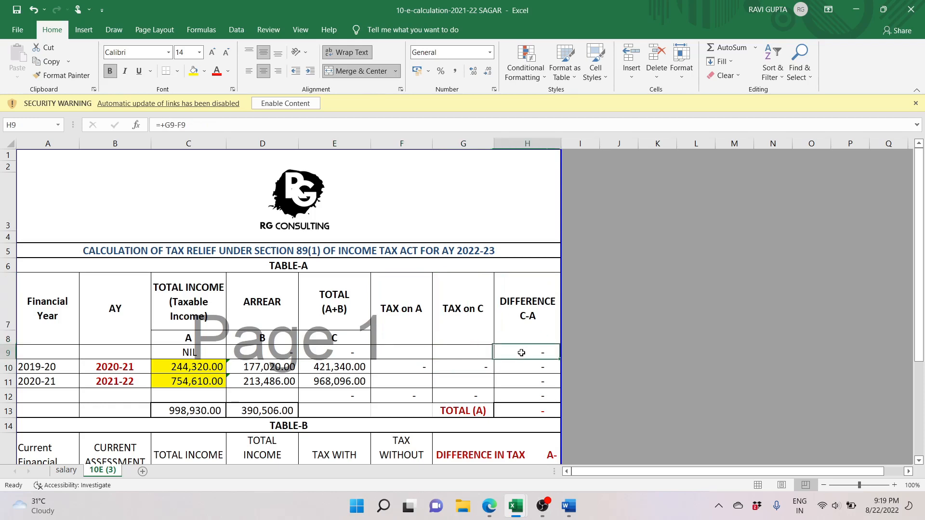
pyautogui.click(351, 371)
# Switch to the Edge browser and search the web for "income tax refund calculator 2022" in a new tab.
pyautogui.moveTo(486, 506)
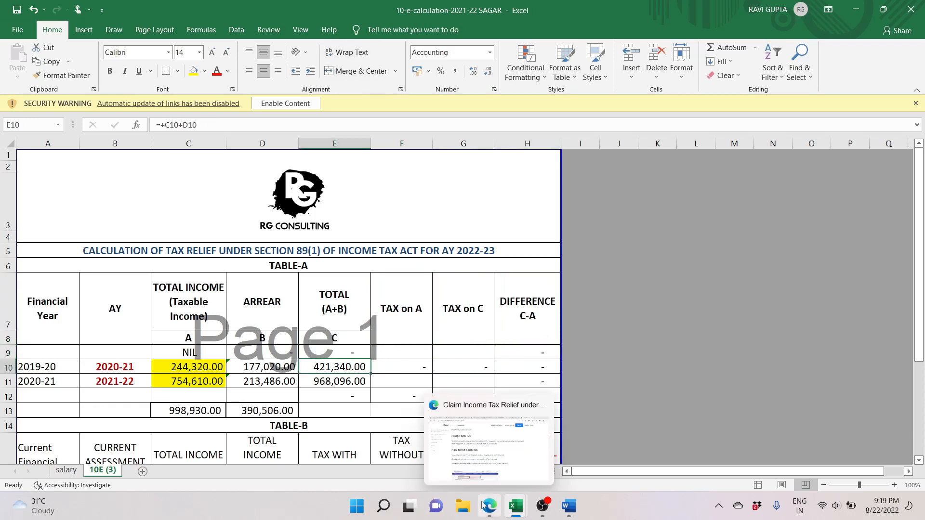
pyautogui.click(523, 423)
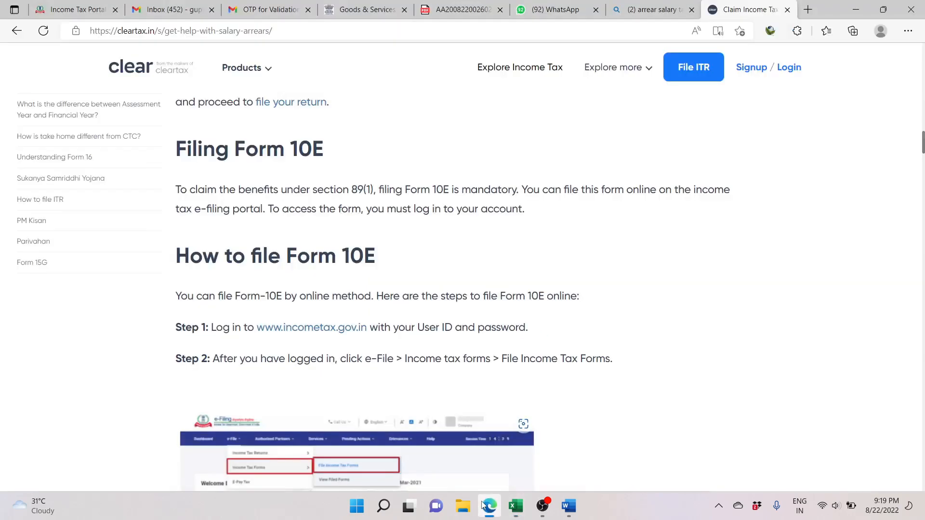
pyautogui.click(808, 10)
pyautogui.click(638, 31)
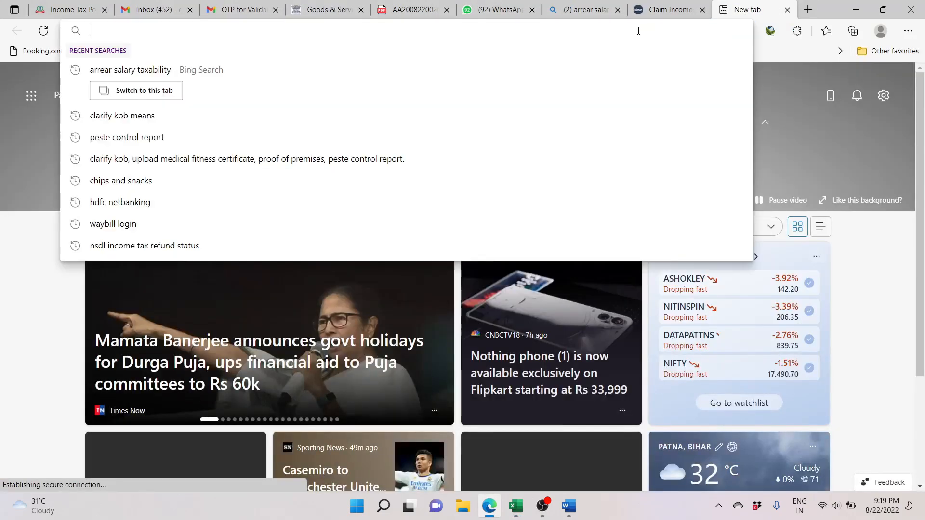
pyautogui.write('inco')
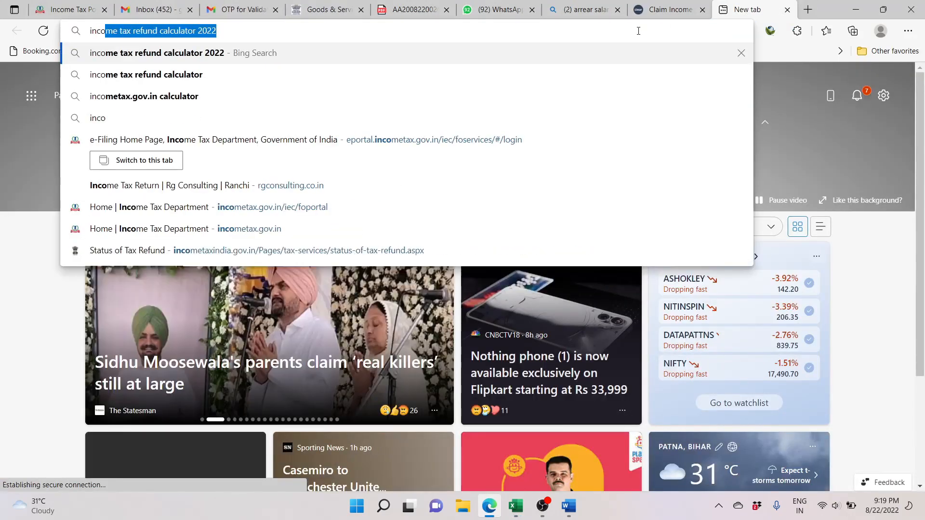
pyautogui.press('Right')
pyautogui.press('BackSpace')
pyautogui.press('BackSpace')
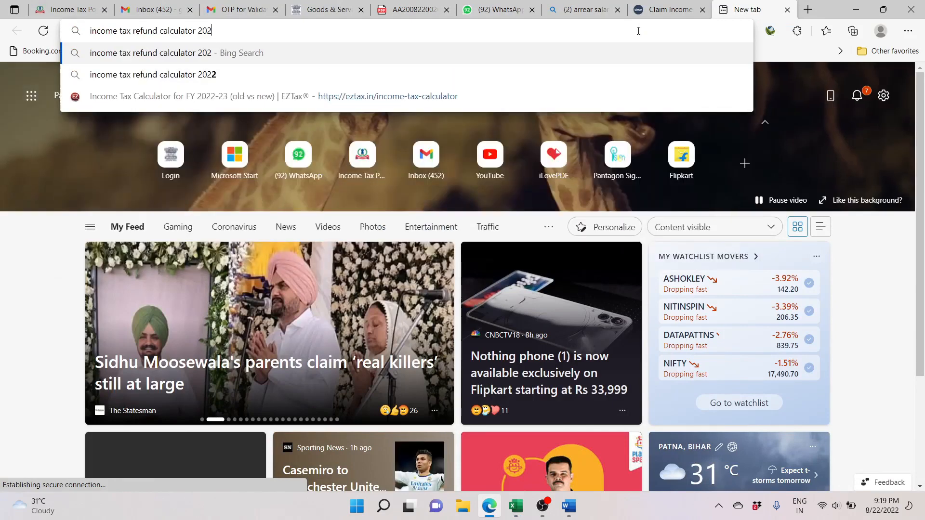
pyautogui.press('BackSpace')
pyautogui.press('BackSpace')
pyautogui.press('BackSpace')
pyautogui.press('Down')
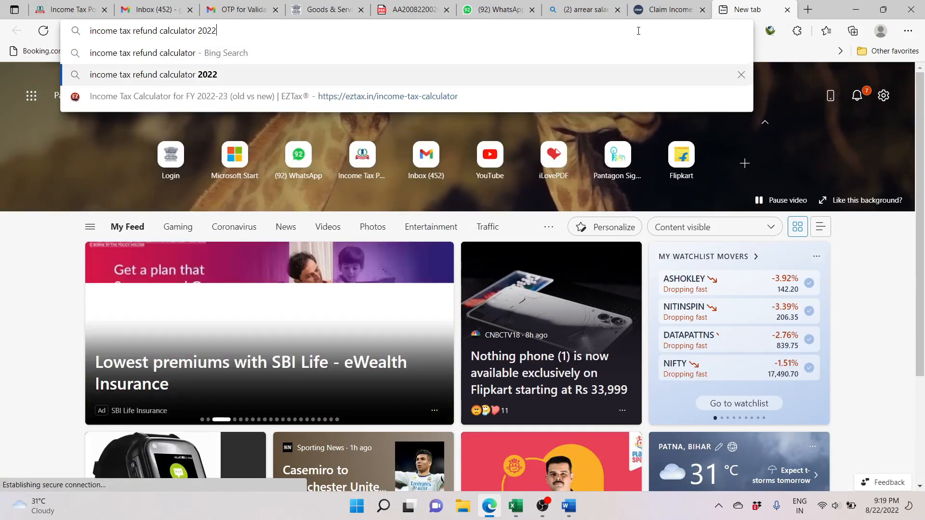
pyautogui.press('Return')
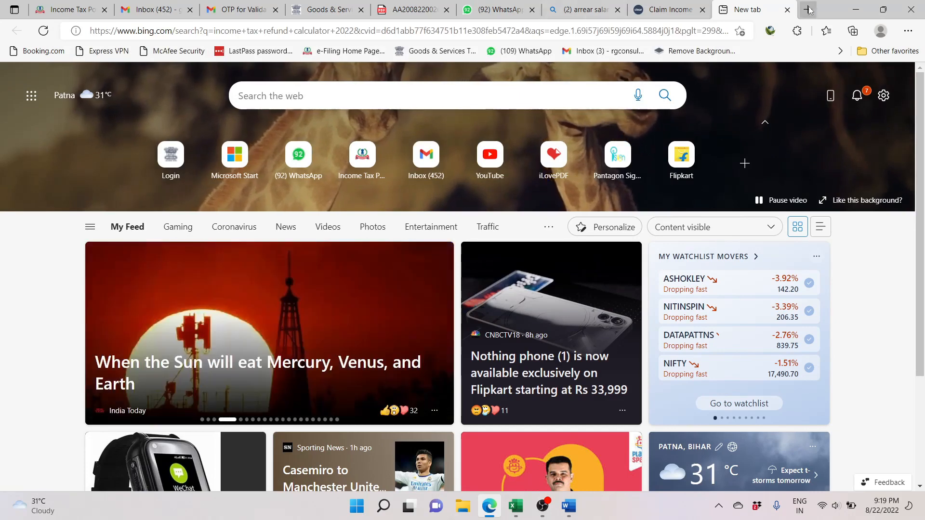
# Repeat the search for "income tax refund calculator 2022" and open the Income and Tax Calculator result from incometaxindia.gov.in.
pyautogui.click(698, 32)
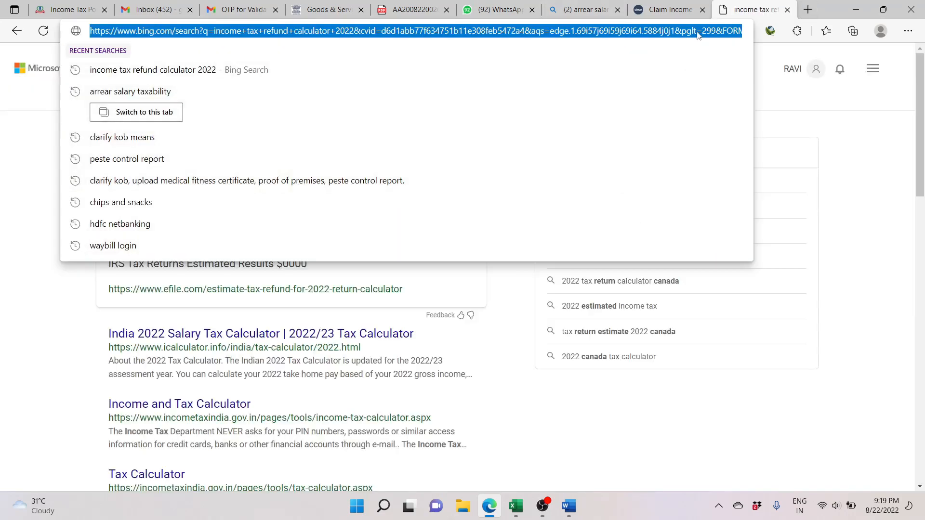
pyautogui.write('income tax refund calculator 2022')
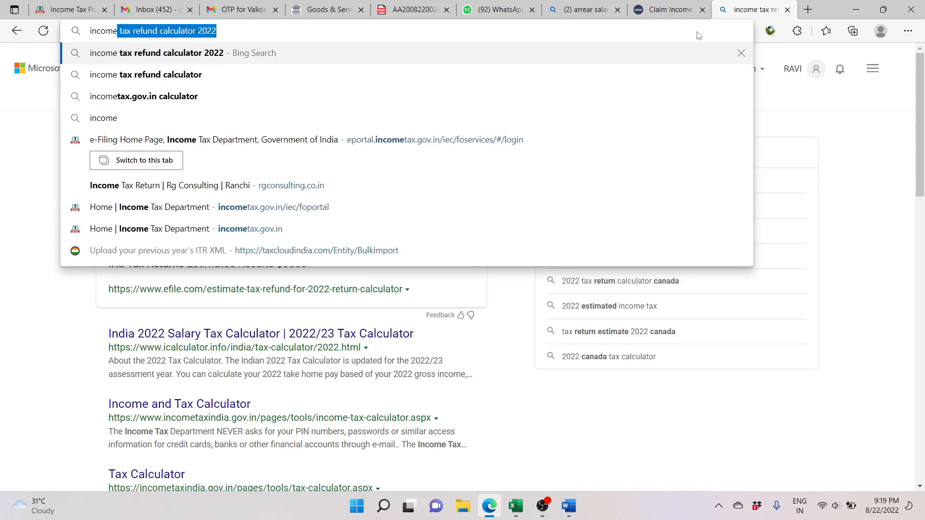
pyautogui.press('Return')
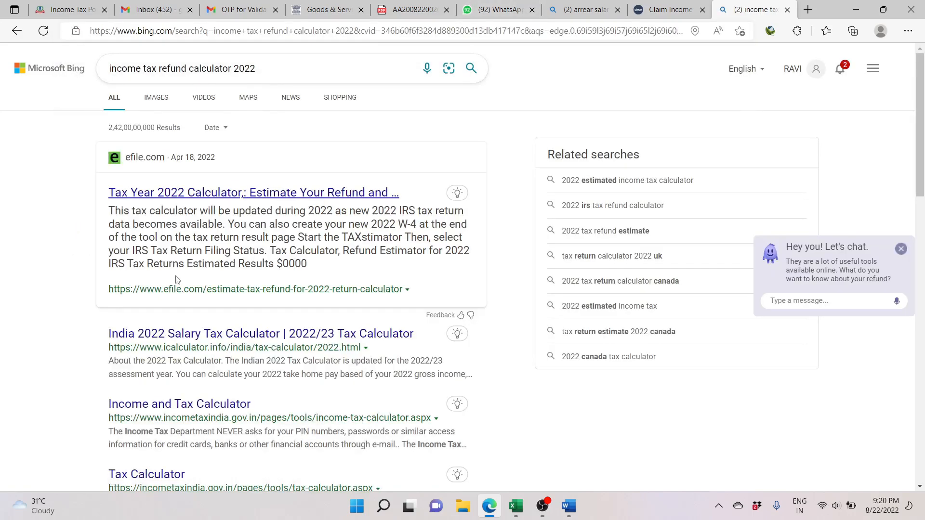
pyautogui.scroll(-1, 166, 289)
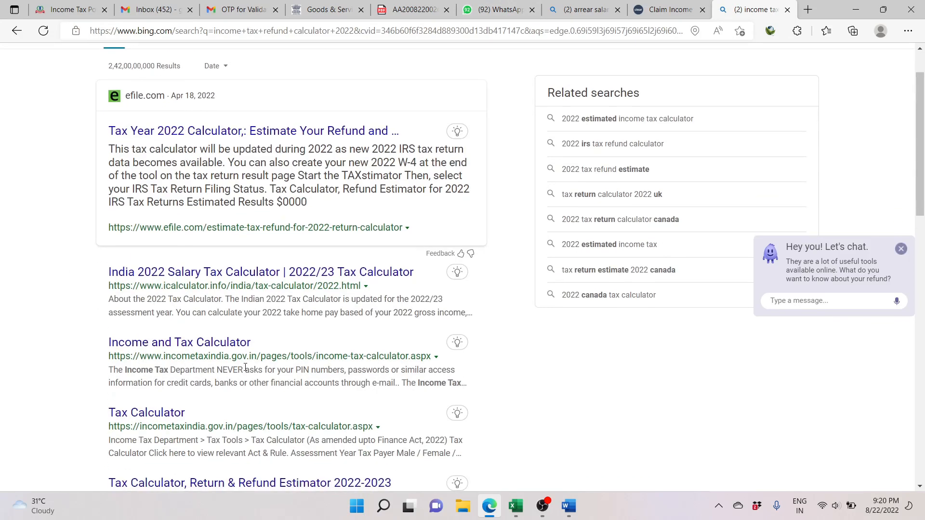
pyautogui.click(220, 347)
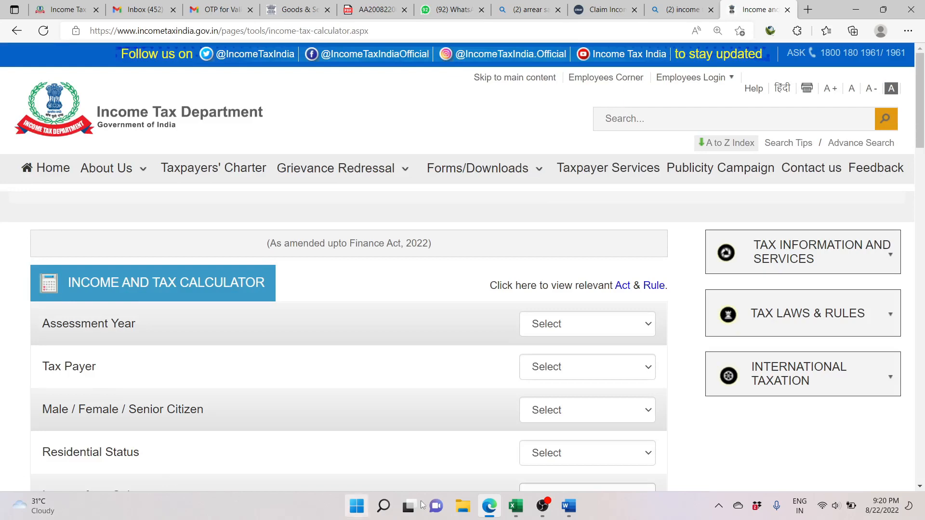
# Return to the Excel workbook and trace the 2019-20 row of Table-A from taxable income (C10) to TAX on A (F10).
pyautogui.moveTo(515, 506)
pyautogui.click(572, 450)
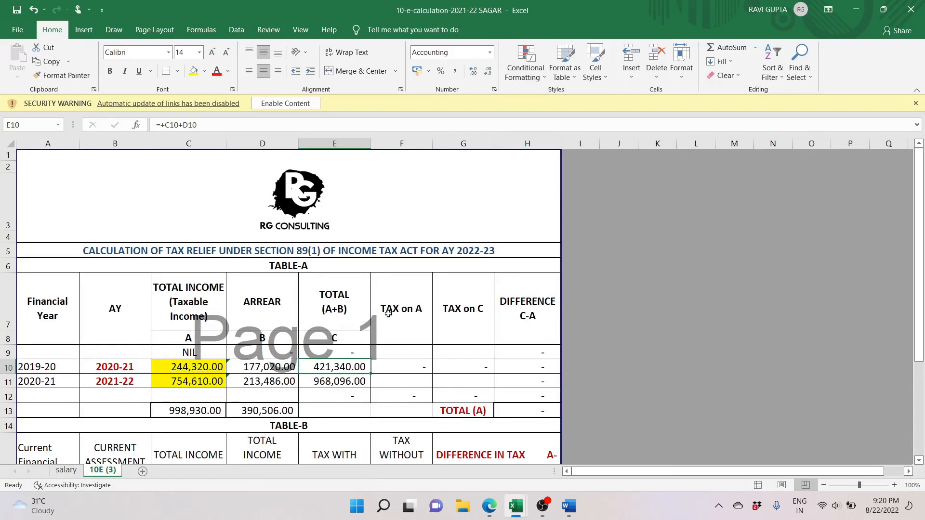
pyautogui.click(187, 365)
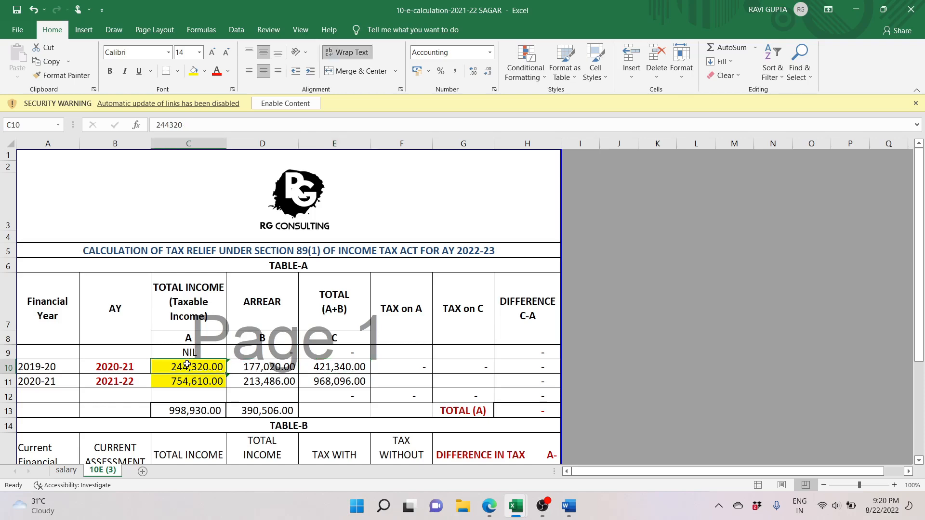
pyautogui.click(323, 371)
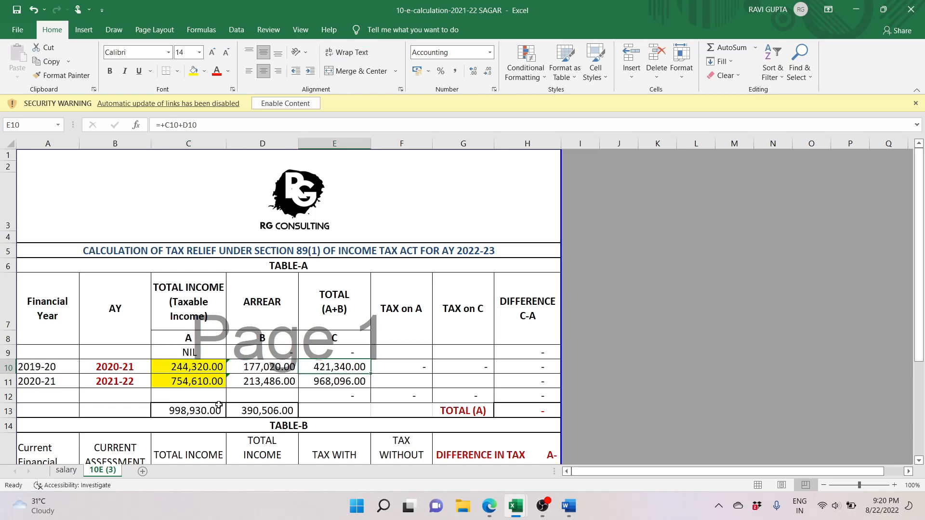
pyautogui.click(181, 364)
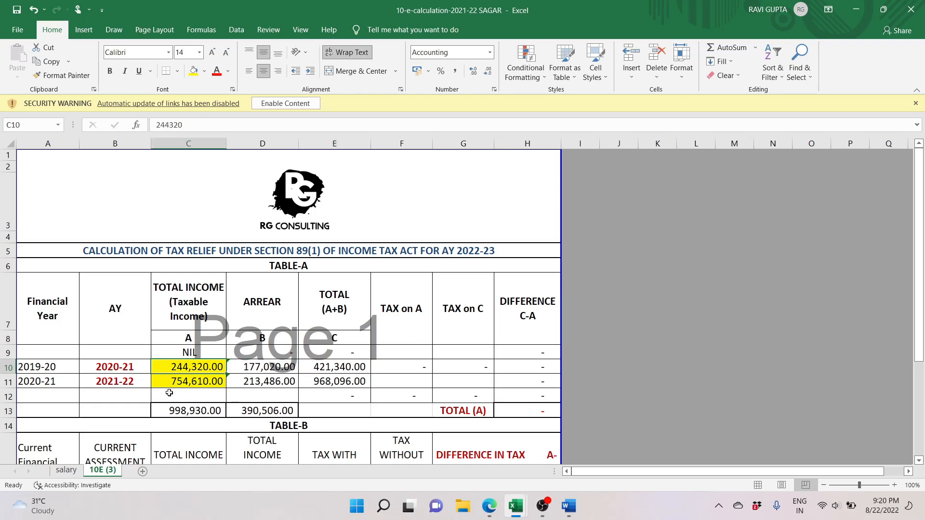
pyautogui.click(410, 366)
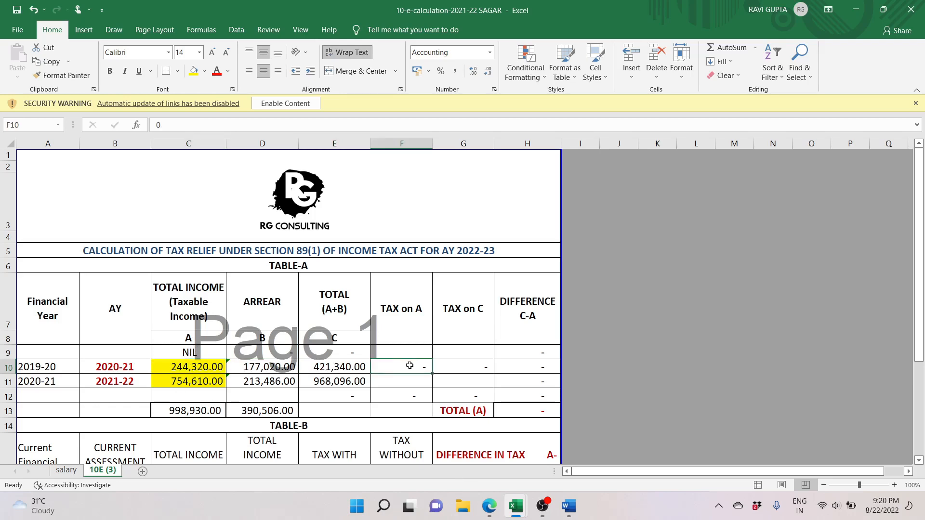
# Compare the 2019-20 TOTAL (A+B) in E10 with the TAX on A and TAX on C cells (F10 and G10).
pyautogui.press('Right')
pyautogui.click(343, 368)
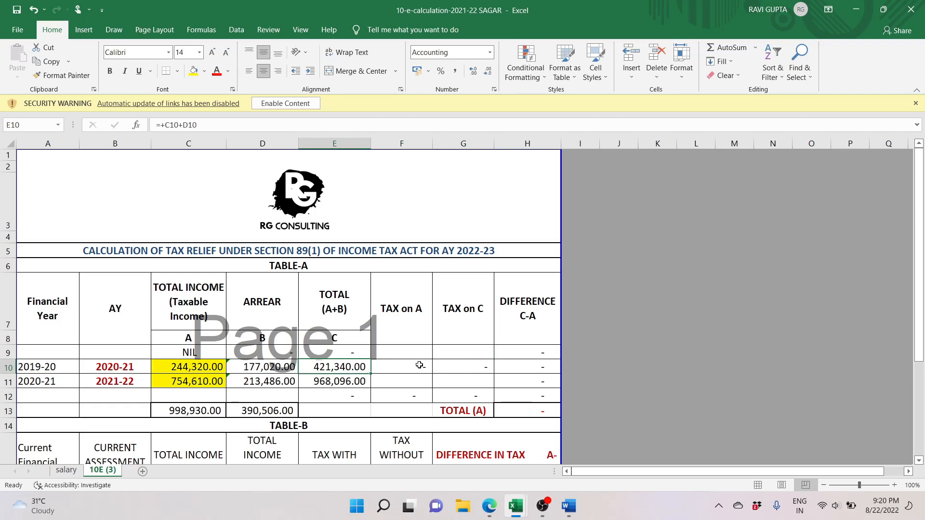
pyautogui.click(455, 367)
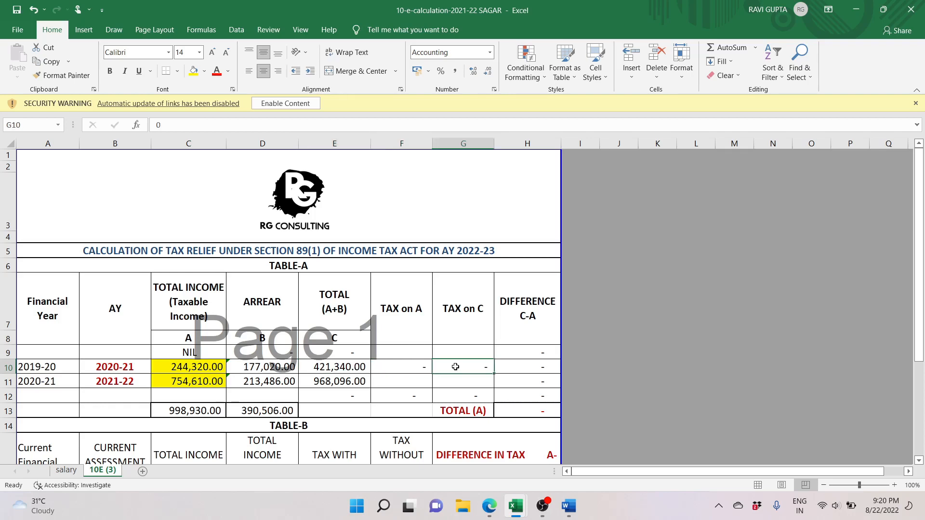
pyautogui.click(403, 363)
pyautogui.click(314, 363)
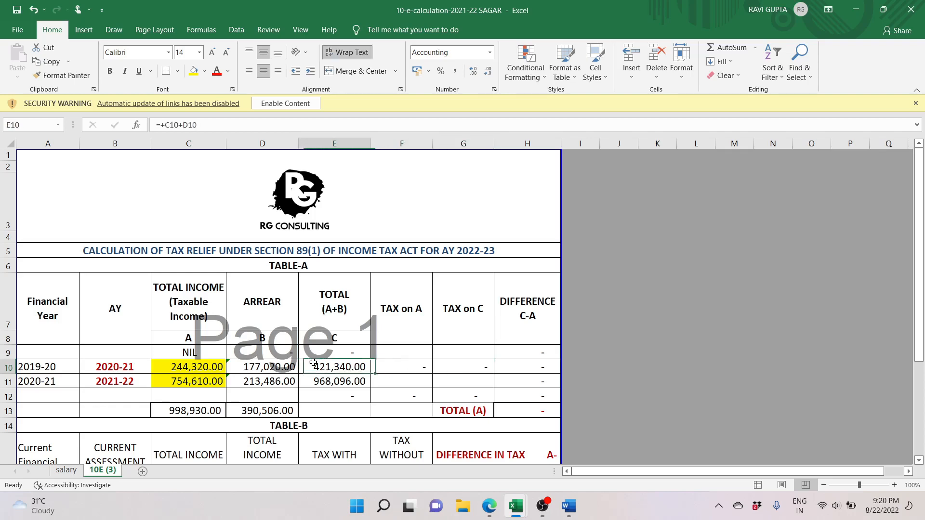
pyautogui.click(415, 369)
pyautogui.click(336, 371)
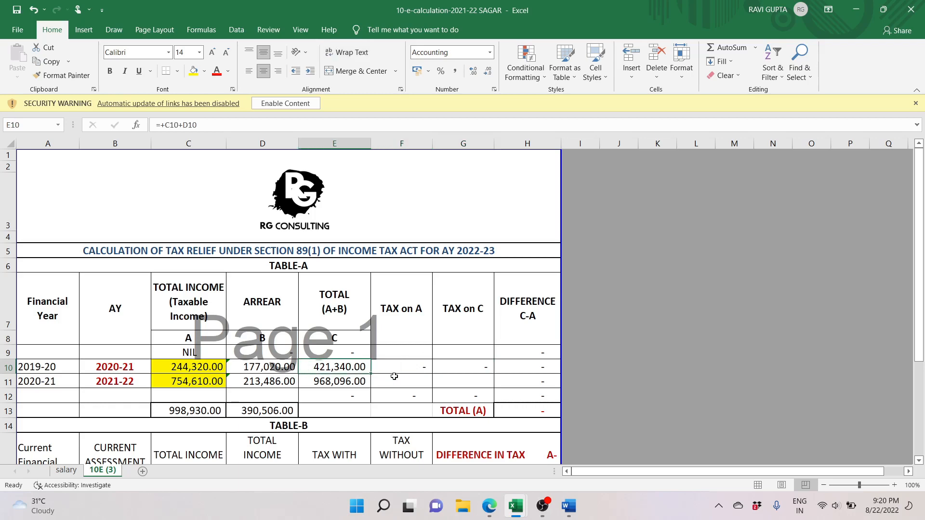
# Copy the 2019-20 TOTAL (A+B) from E10 and, in the Edge tax calculator, set the assessment year to 2020-21.
pyautogui.click(489, 506)
pyautogui.click(557, 322)
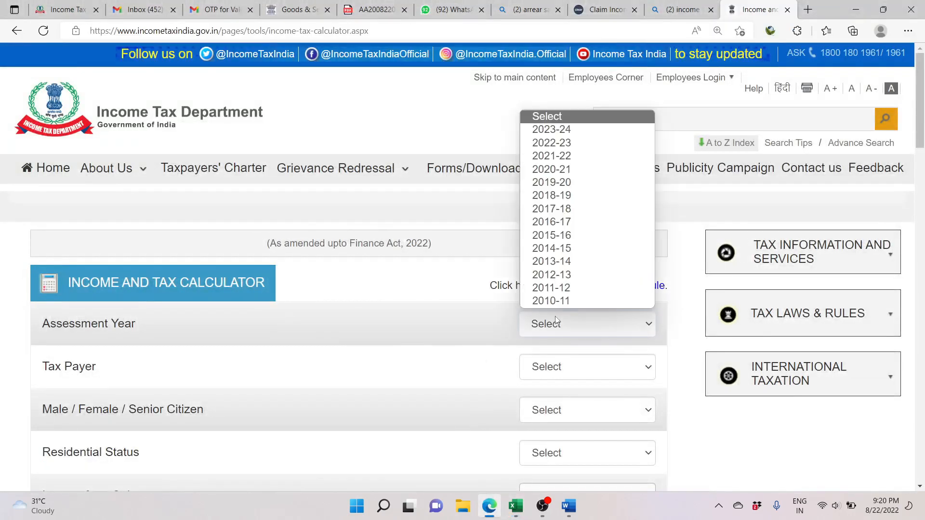
pyautogui.hotkey('alt', 'Tab')
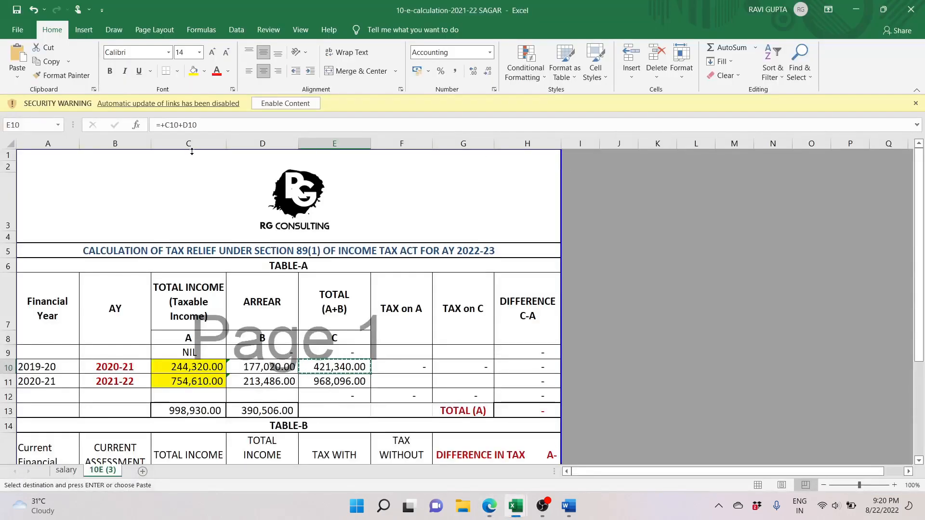
pyautogui.hotkey('alt', 'Tab')
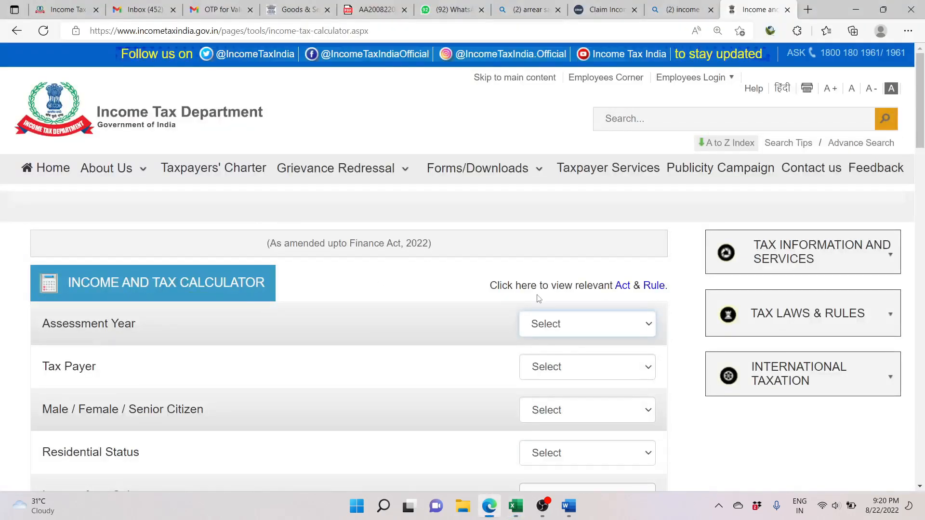
pyautogui.click(542, 315)
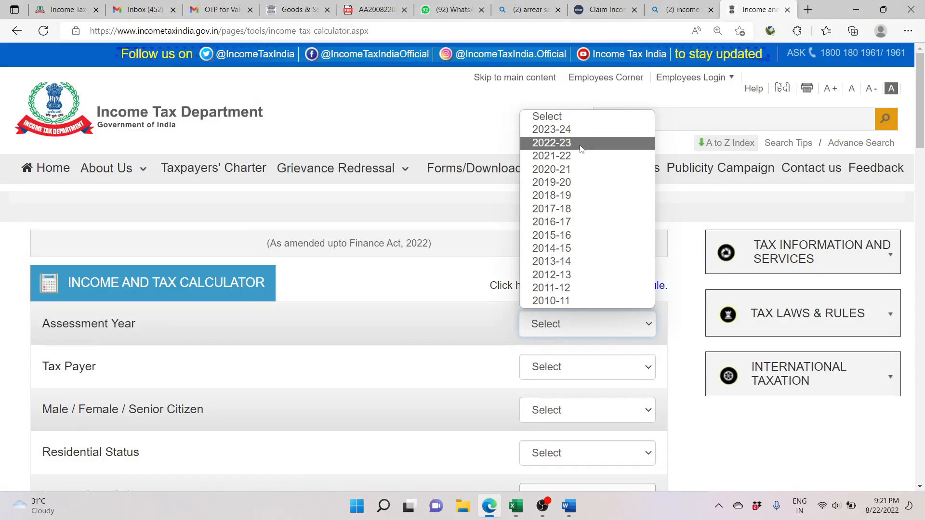
pyautogui.click(569, 167)
# Set the calculator's taxpayer to Individual, the category to Male and the residential status to Resident.
pyautogui.scroll(-3, 531, 299)
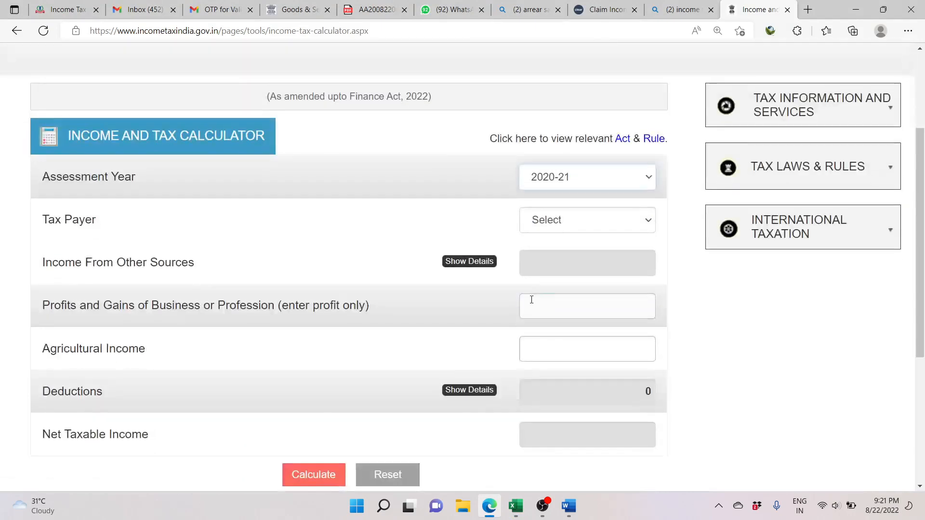
pyautogui.click(596, 230)
pyautogui.click(573, 248)
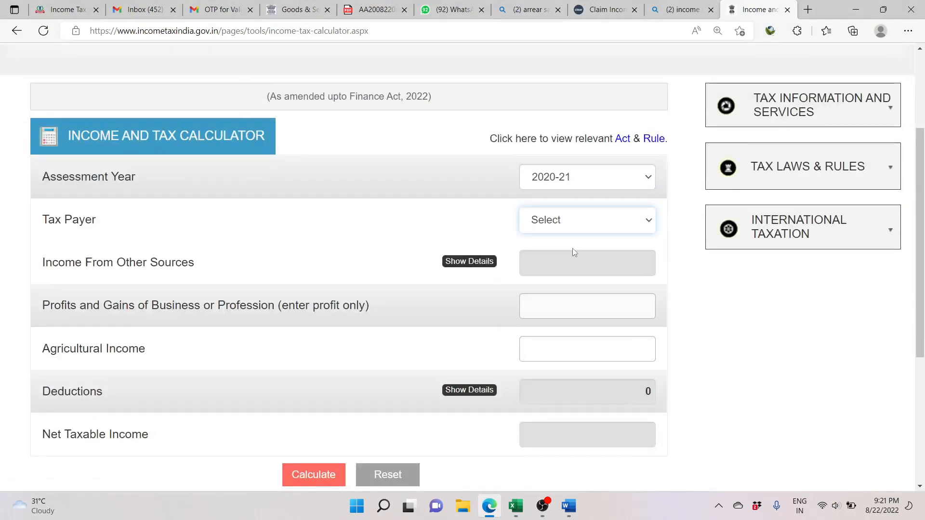
pyautogui.click(572, 225)
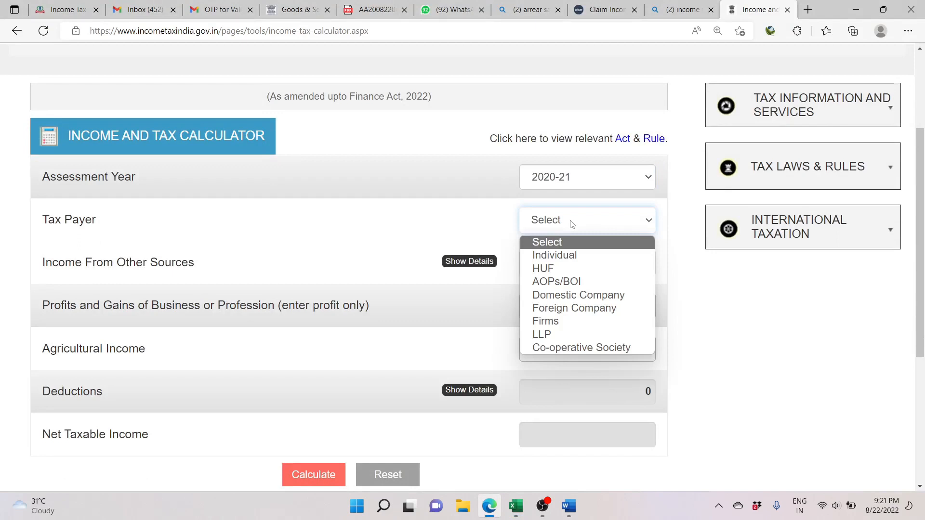
pyautogui.click(561, 255)
pyautogui.click(552, 269)
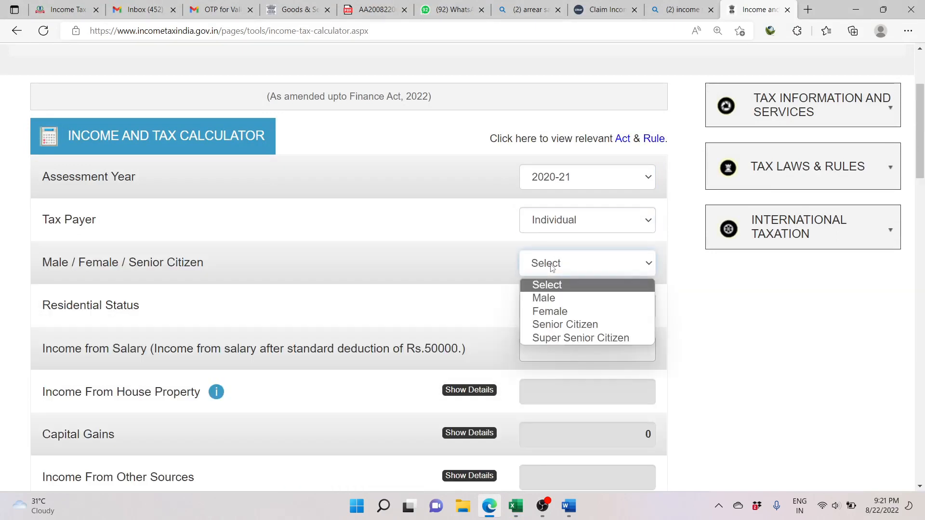
pyautogui.click(545, 300)
pyautogui.click(539, 311)
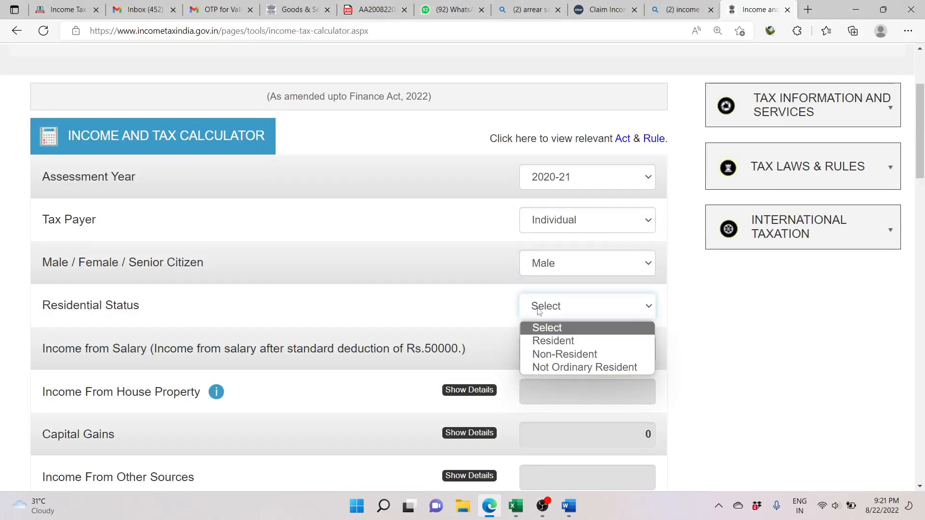
pyautogui.click(540, 341)
# Enter the copied 421,340.00 as income from salary and review the calculated tax down to the interest fields.
pyautogui.click(532, 350)
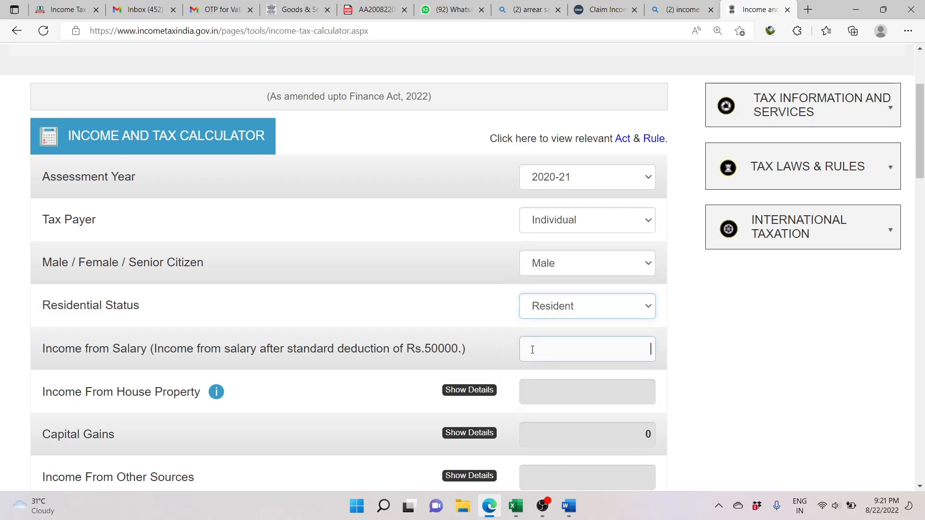
pyautogui.write('421,340.00')
pyautogui.click(686, 351)
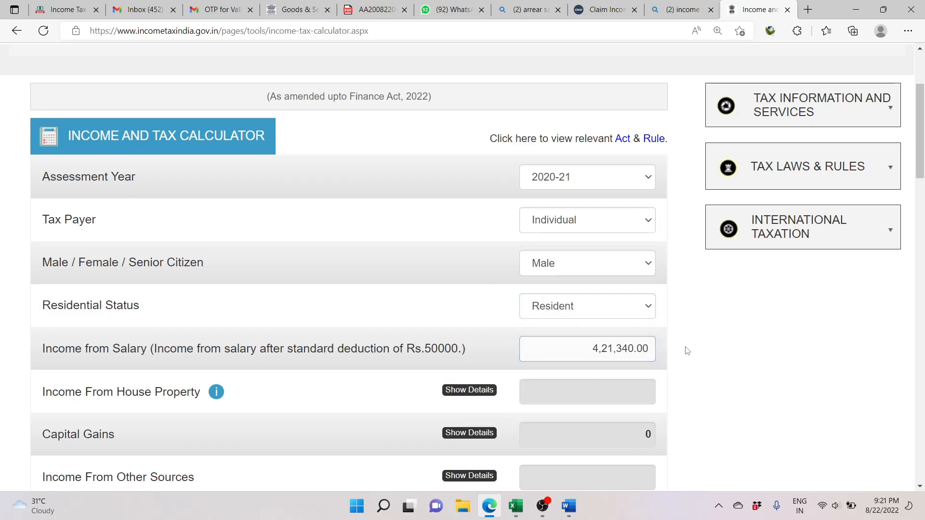
pyautogui.scroll(-12, 686, 351)
pyautogui.scroll(-1, 686, 351)
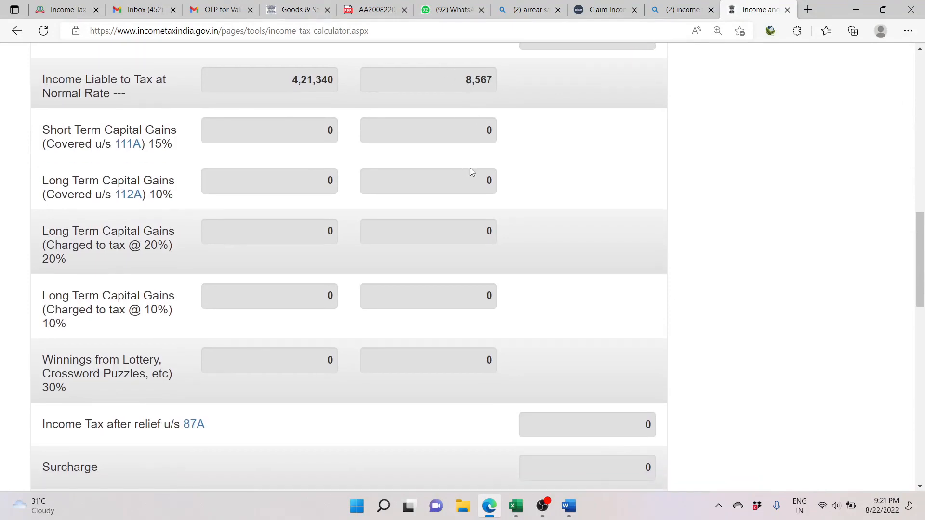
pyautogui.scroll(-15, 471, 167)
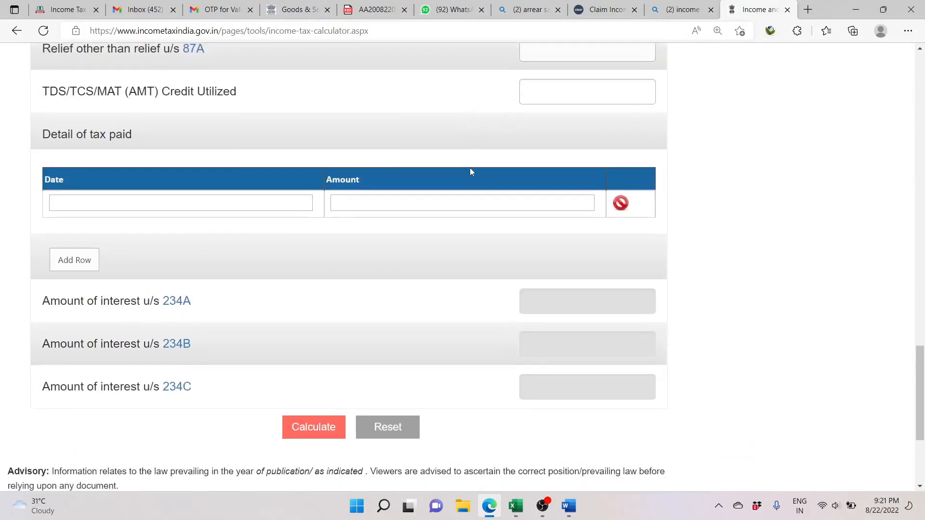
# Return to the Excel workbook and examine the 2019-20 tax cells and the 2020-21 row of Table-A from C11 to F11.
pyautogui.hotkey('alt', 'Tab')
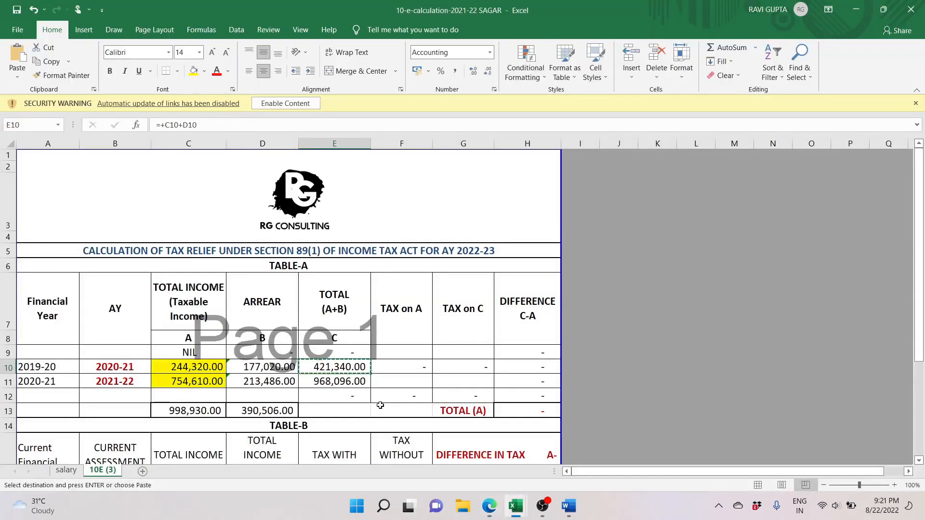
pyautogui.click(397, 370)
pyautogui.press('Right')
pyautogui.press('Right')
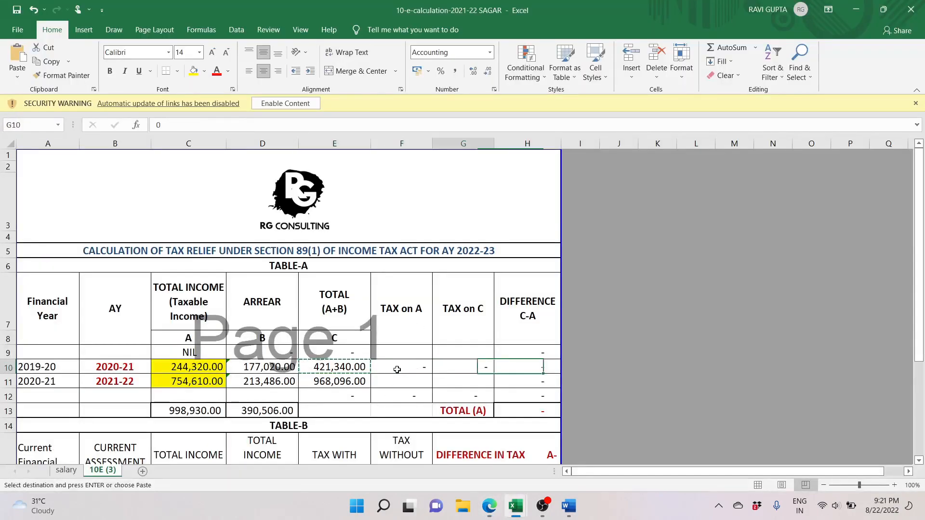
pyautogui.press('Left')
pyautogui.press('Left')
pyautogui.press('Left')
pyautogui.press('Left')
pyautogui.press('Down')
pyautogui.press('Left')
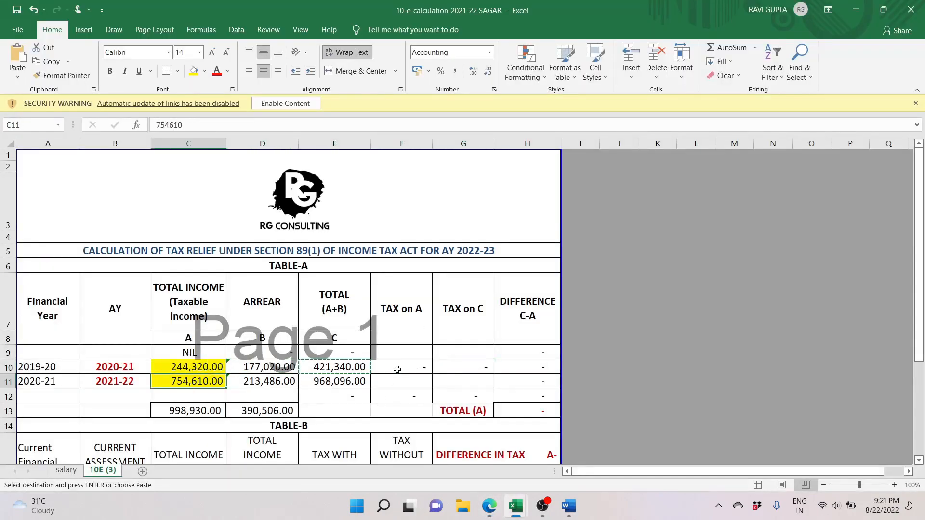
pyautogui.press('Right')
pyautogui.press('Right')
pyautogui.press('Right')
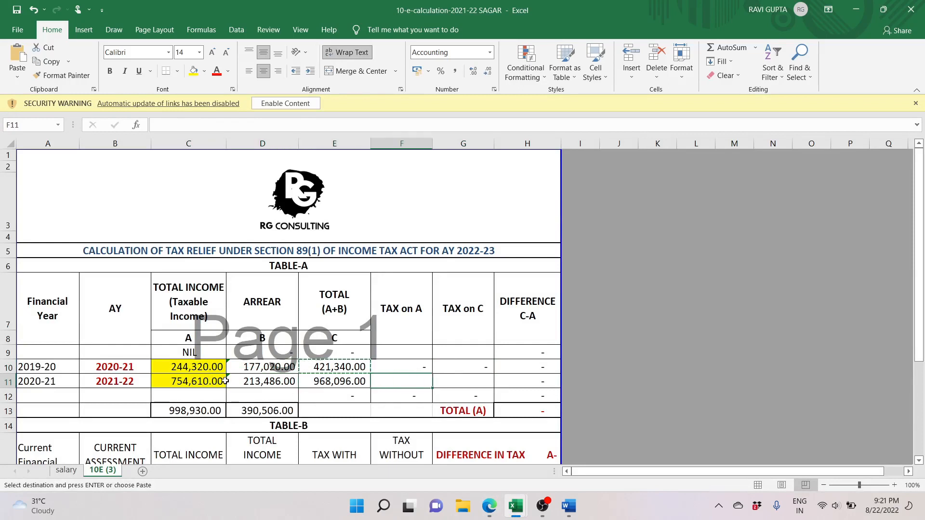
# Copy the 2020-21 taxable income from C11 in Table-A.
pyautogui.click(199, 380)
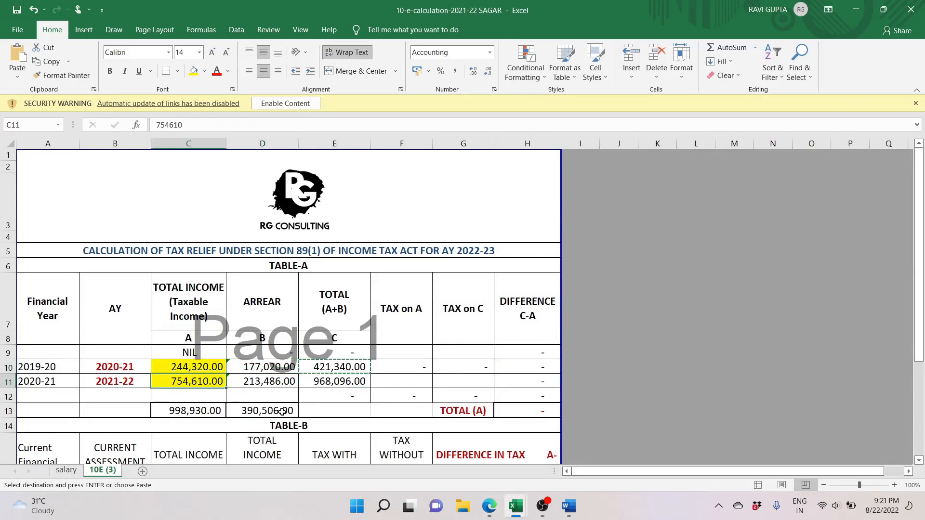
pyautogui.hotkey('alt', 'Tab')
pyautogui.scroll(5, 478, 195)
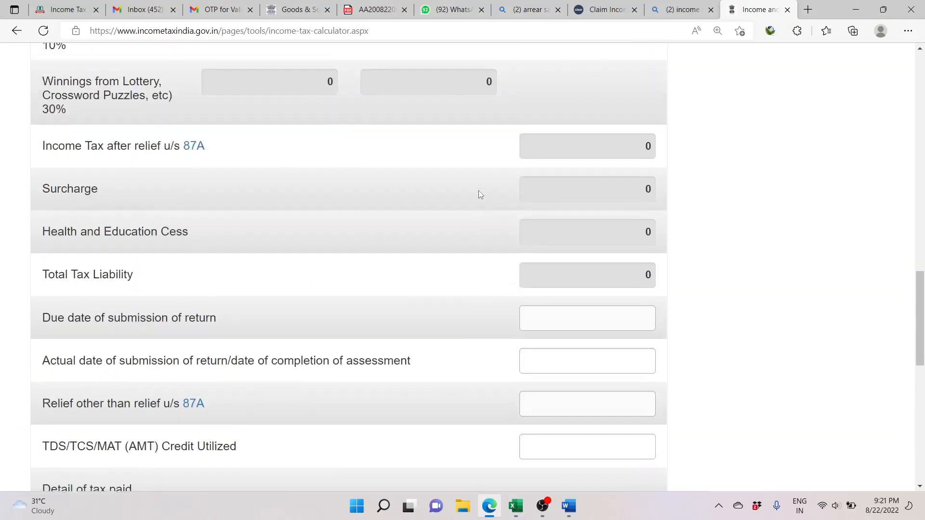
pyautogui.scroll(10, 478, 195)
pyautogui.hotkey('alt', 'Tab')
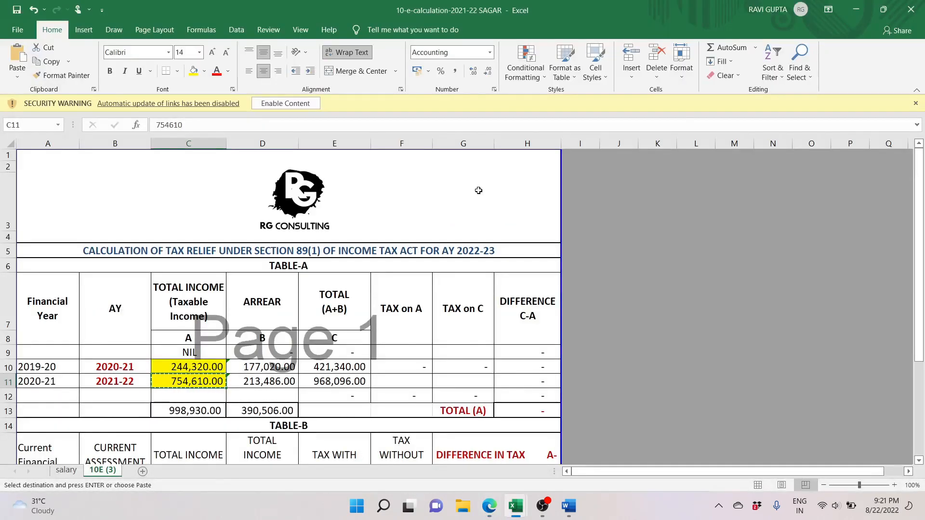
# In the Edge calculator, set the assessment year to 2021-22 and answer No to opting for taxation under Section 115BAC.
pyautogui.hotkey('alt', 'Tab')
pyautogui.scroll(3, 479, 190)
pyautogui.click(584, 323)
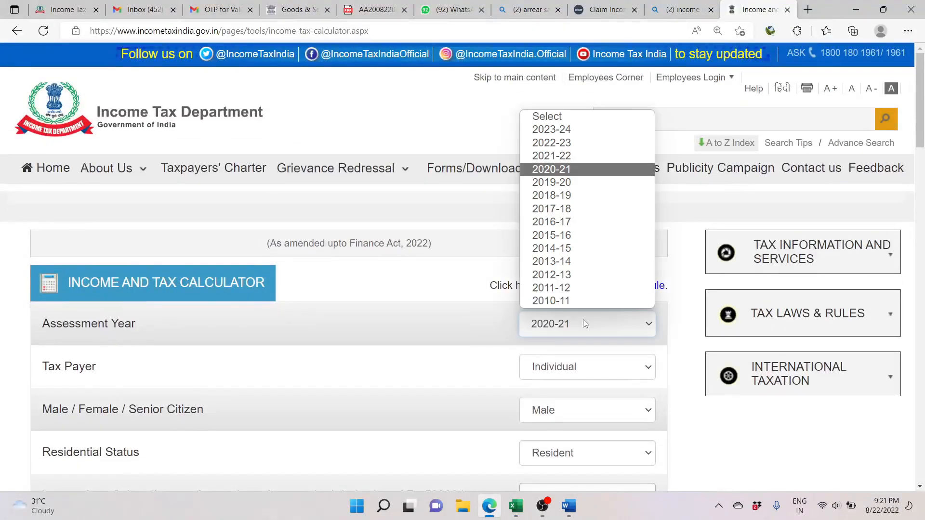
pyautogui.click(564, 156)
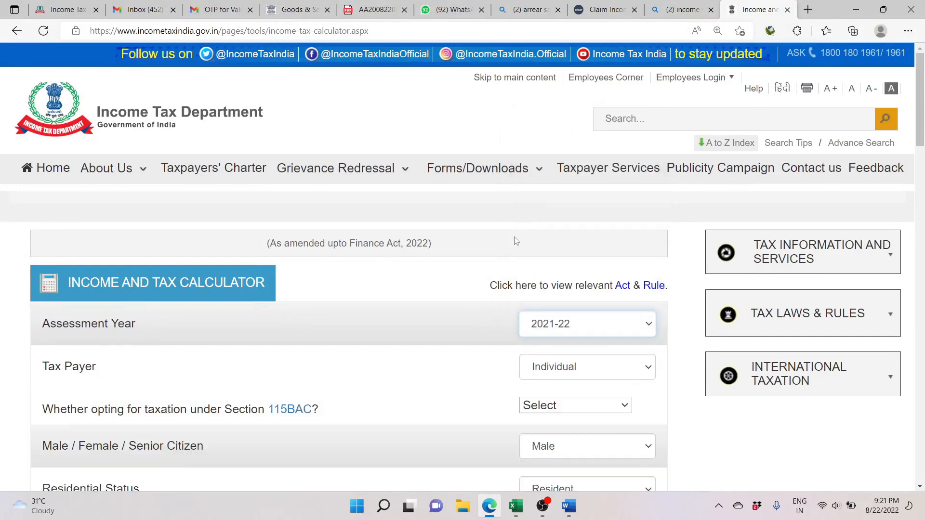
pyautogui.scroll(-2, 453, 327)
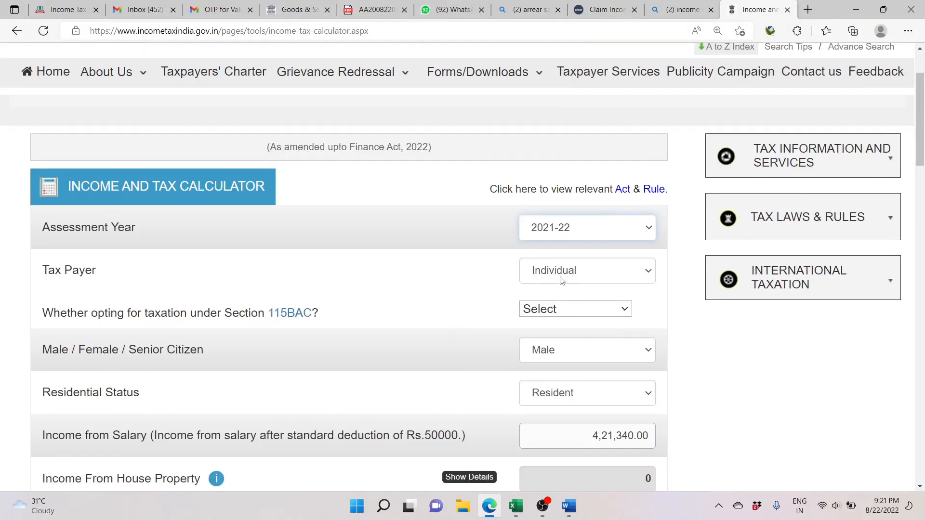
pyautogui.click(551, 313)
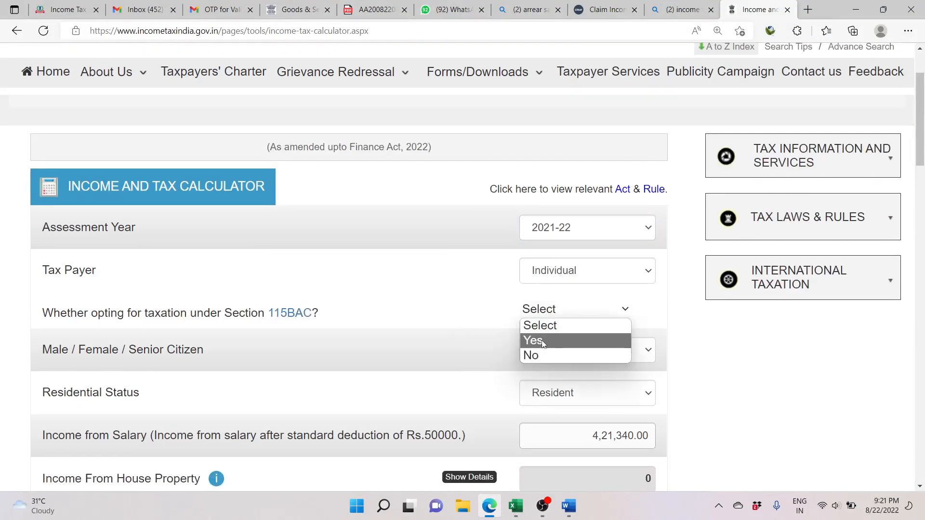
pyautogui.click(537, 356)
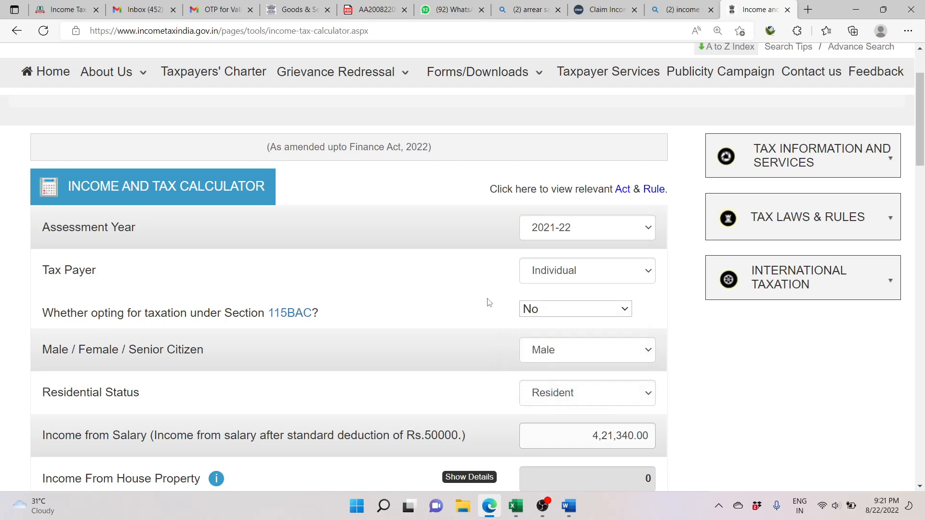
# Replace the income from salary with the copied 754,610 and check the resulting total tax liability.
pyautogui.scroll(-4, 492, 340)
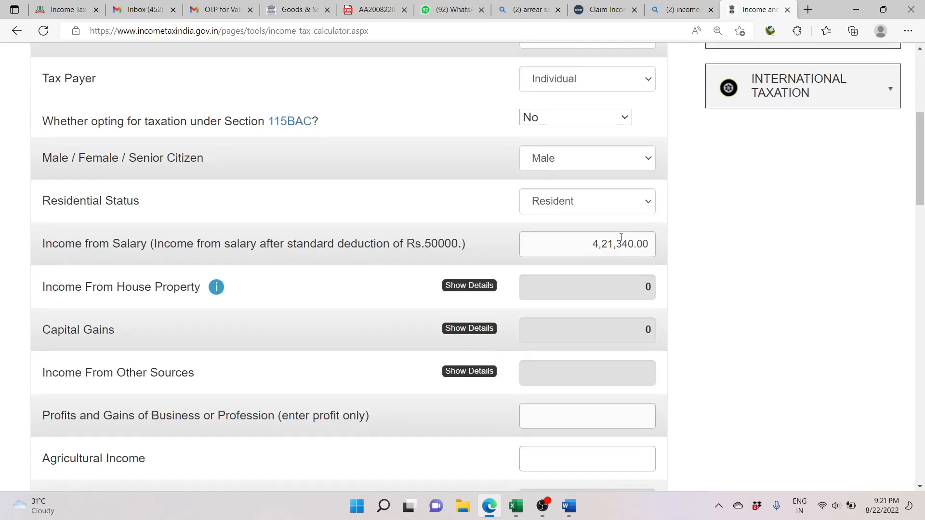
pyautogui.moveTo(582, 245); pyautogui.dragTo(660, 253)
pyautogui.press('BackSpace')
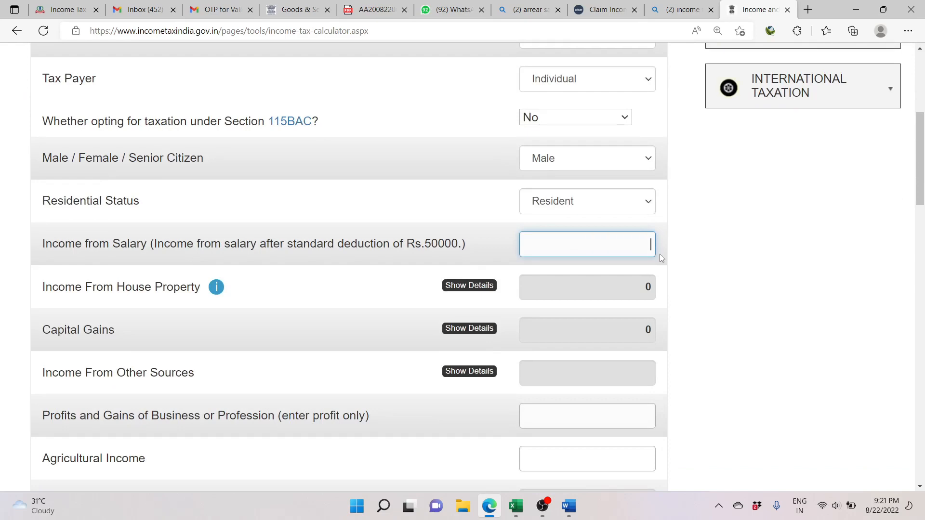
pyautogui.hotkey('ctrl', 'v')
pyautogui.click(721, 276)
pyautogui.scroll(-9, 721, 277)
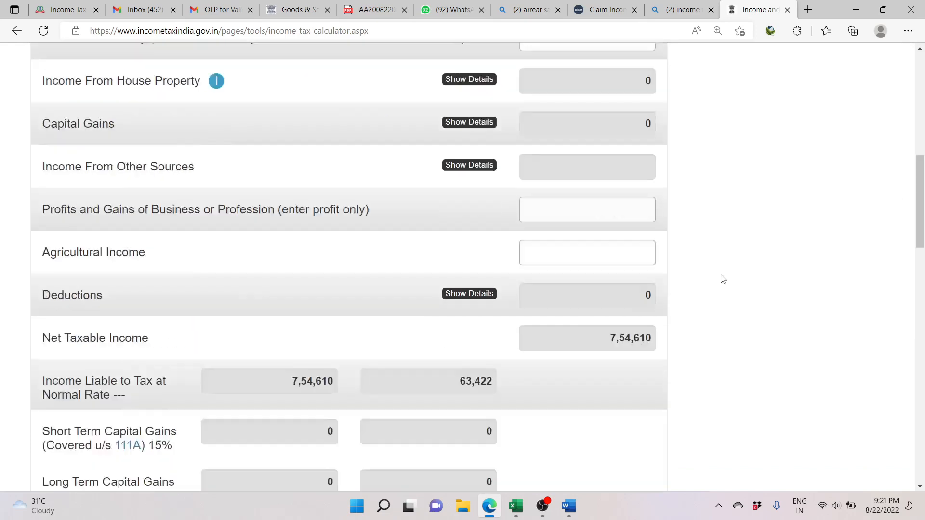
pyautogui.scroll(-11, 723, 279)
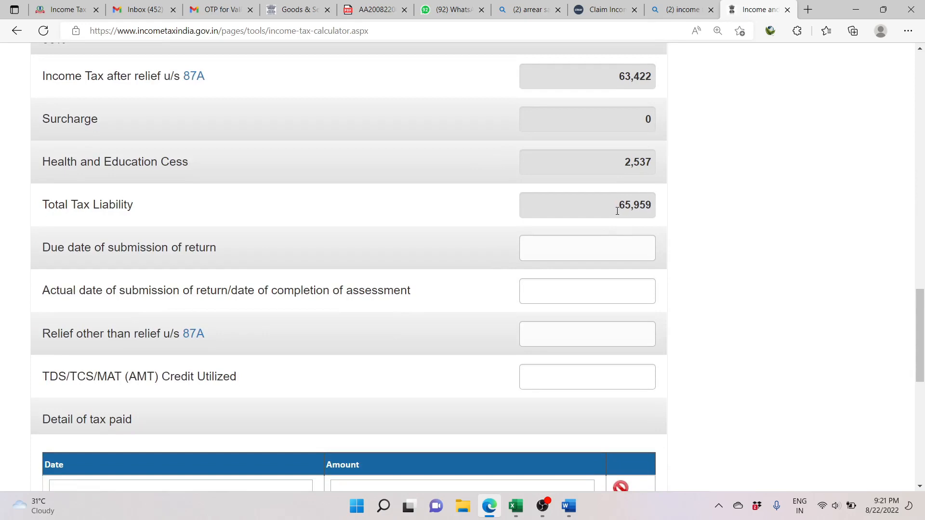
# Switch to the Excel workbook and enter 65,959 as the 2020-21 TAX on A in F11.
pyautogui.hotkey('alt', 'Tab')
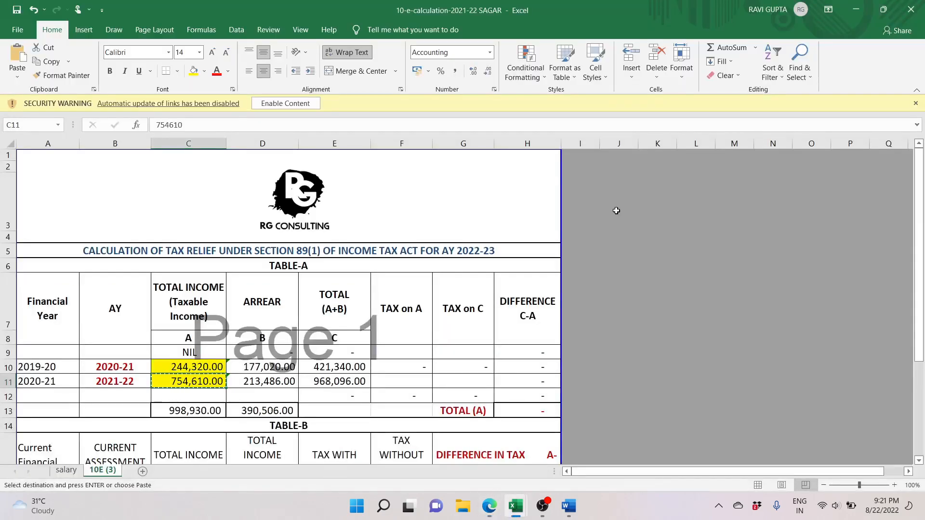
pyautogui.press('Left')
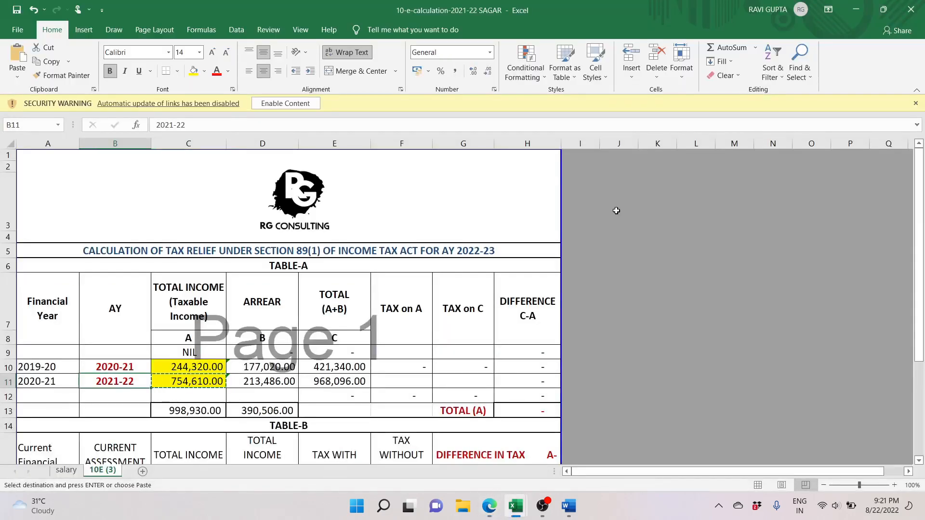
pyautogui.click(405, 382)
pyautogui.write('6')
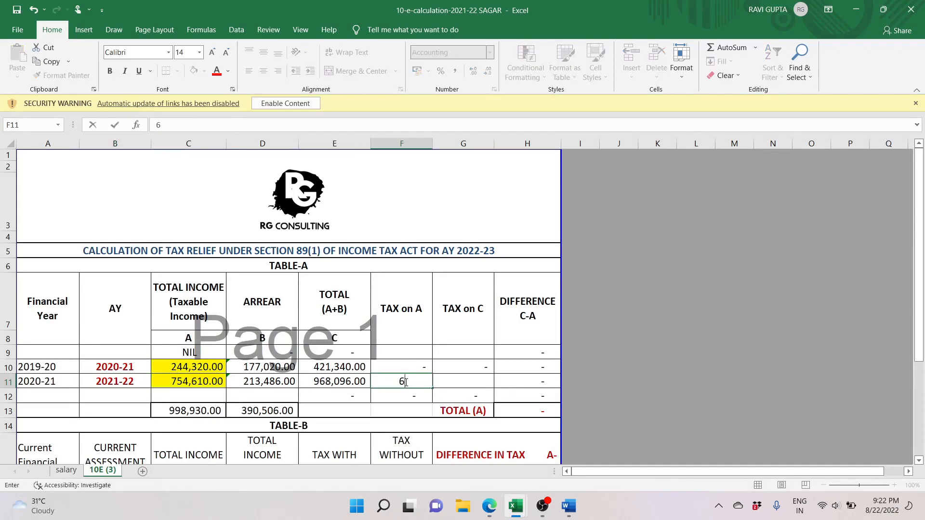
pyautogui.write('5,959')
pyautogui.press('Tab')
# Check the TAX on A in F11 against the calculator's total tax liability and copy the 2020-21 TOTAL (A+B) from E11.
pyautogui.hotkey('alt', 'Tab')
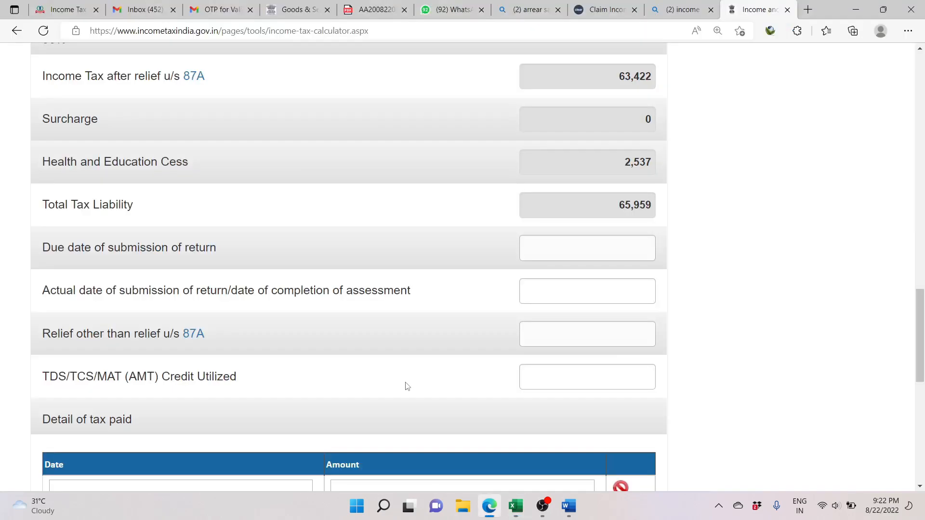
pyautogui.hotkey('alt', 'Tab')
pyautogui.click(405, 382)
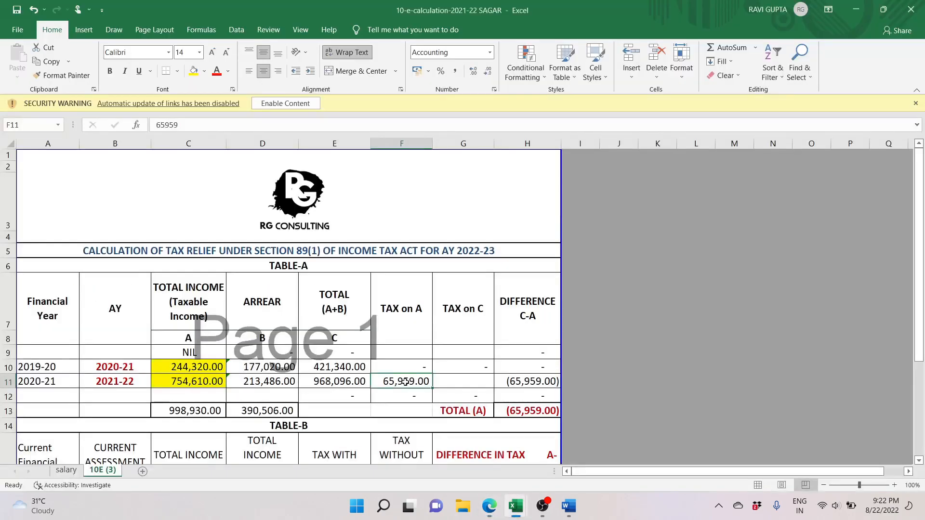
pyautogui.press('Left')
pyautogui.hotkey('ctrl', 'c')
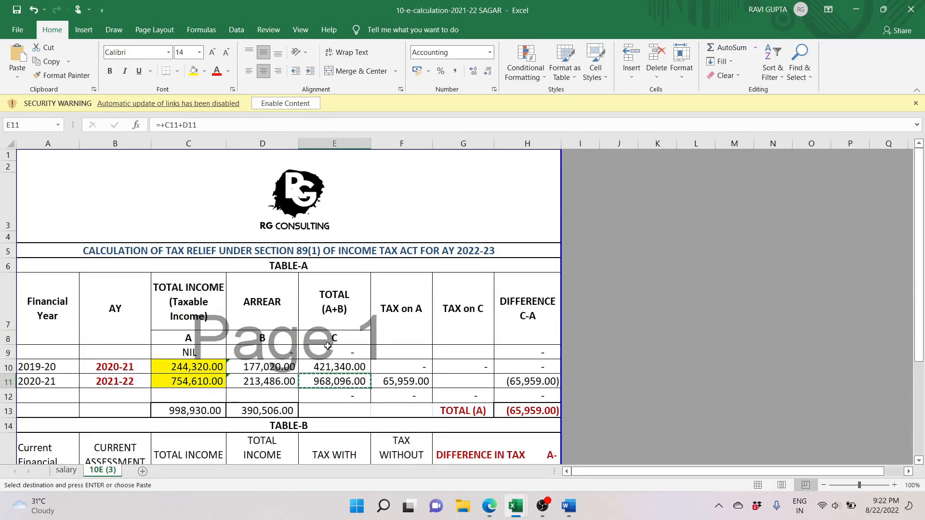
# In the Edge calculator, replace the income from salary with the copied 968,096 and check the resulting total tax liability.
pyautogui.scroll(20, 568, 326)
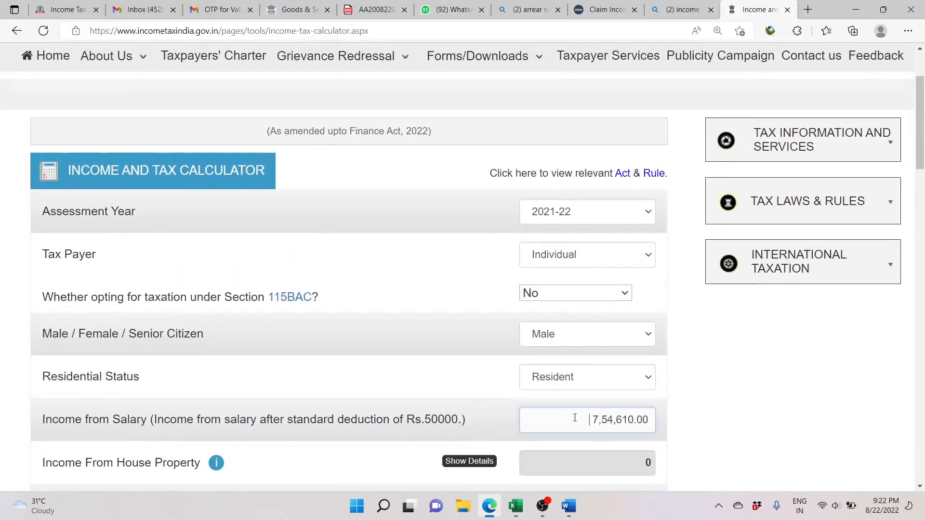
pyautogui.hotkey('ctrl', 'a')
pyautogui.hotkey('ctrl', 'v')
pyautogui.click(772, 429)
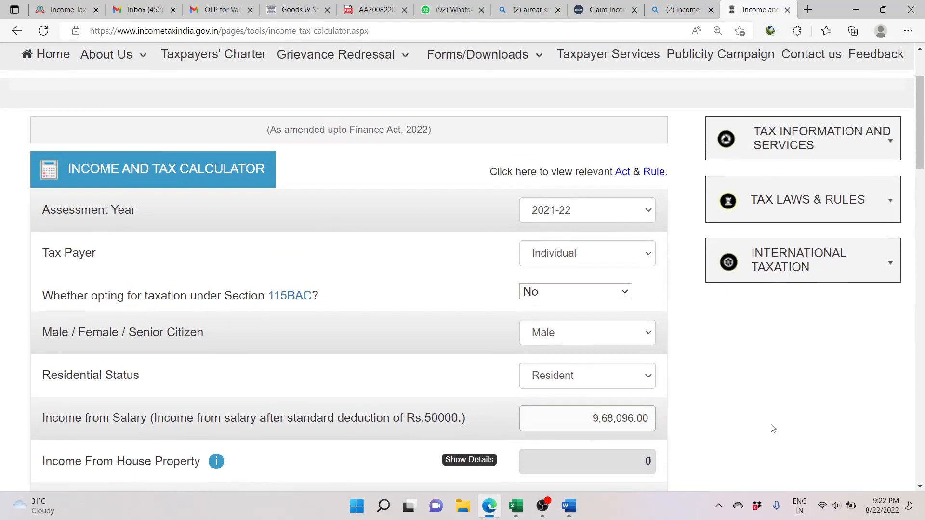
pyautogui.scroll(-15, 771, 426)
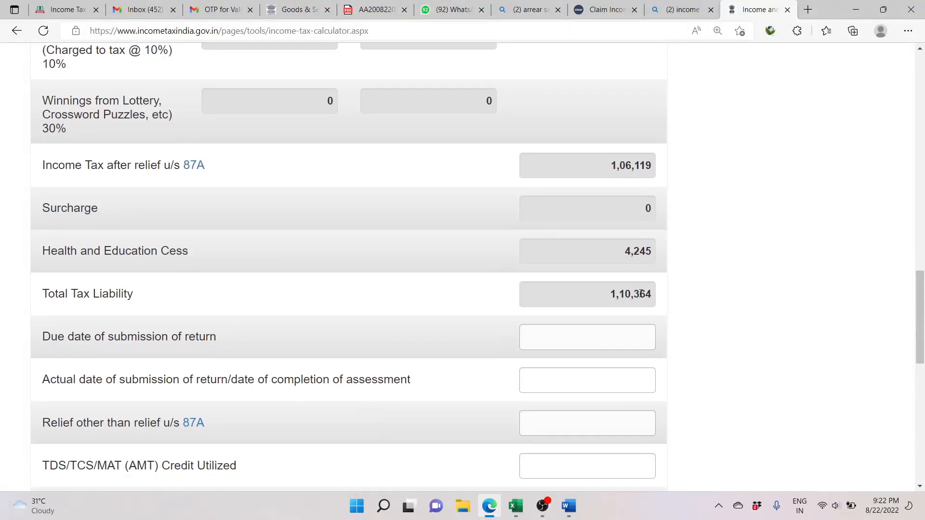
# Switch to the Excel workbook and enter 110,364 as the 2020-21 TAX on C in G11.
pyautogui.hotkey('alt', 'Tab')
pyautogui.press('Right')
pyautogui.press('Right')
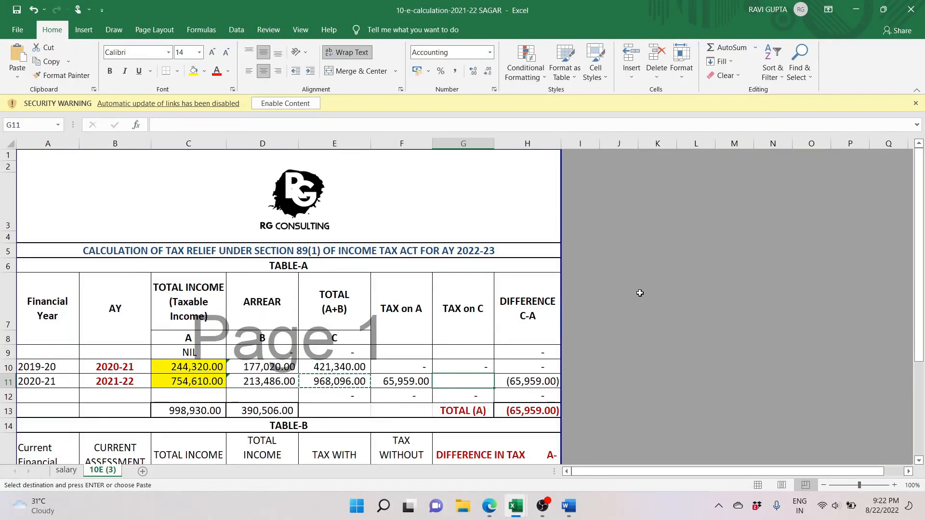
pyautogui.write('110,')
pyautogui.write('3')
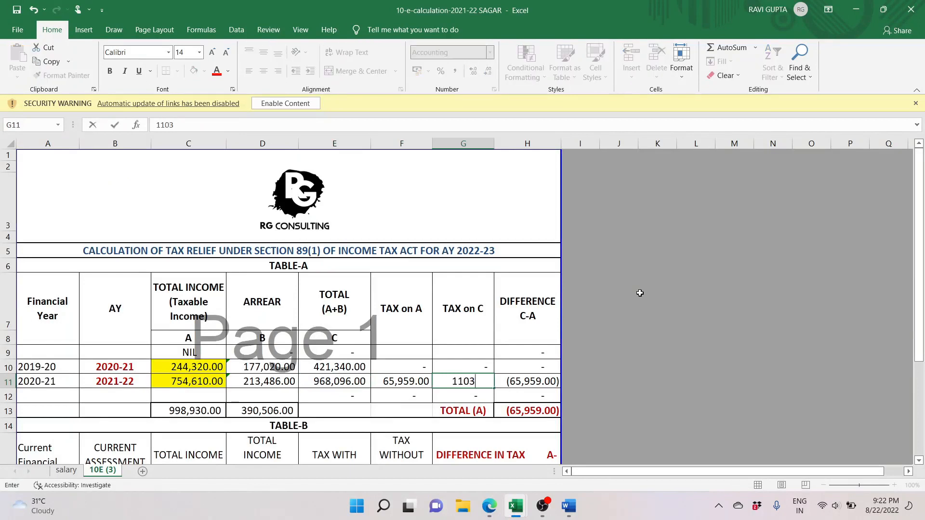
pyautogui.write('64')
pyautogui.press('Tab')
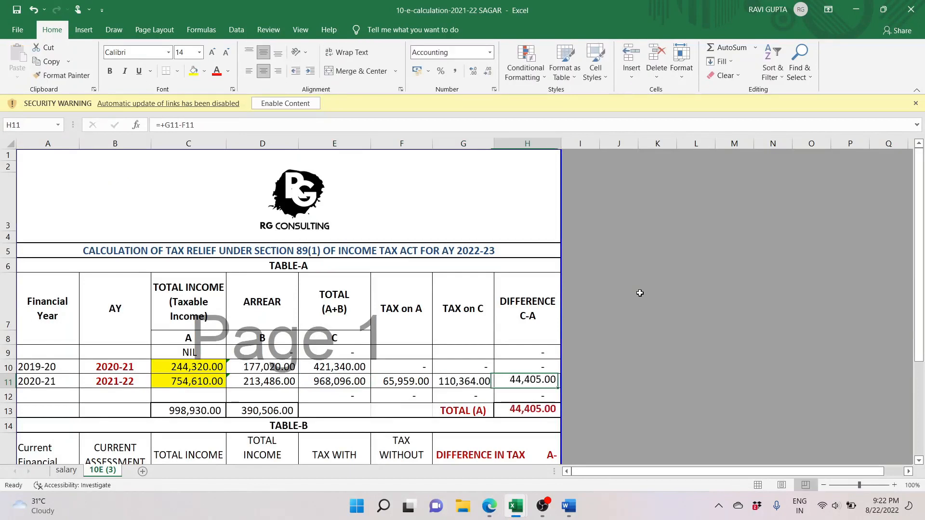
pyautogui.press('Left')
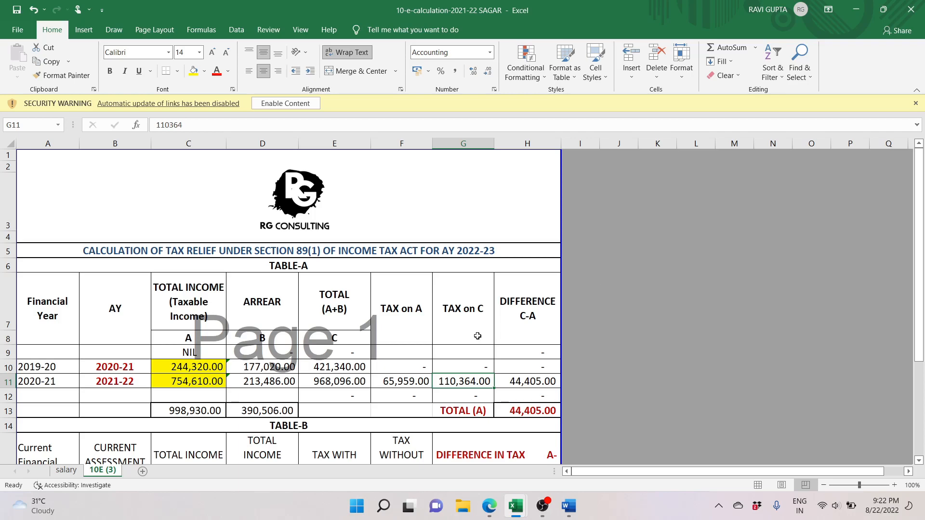
# Review Table-A from its headings to TOTAL (A), checking which financial years its rows cover.
pyautogui.moveTo(43, 279); pyautogui.dragTo(505, 409)
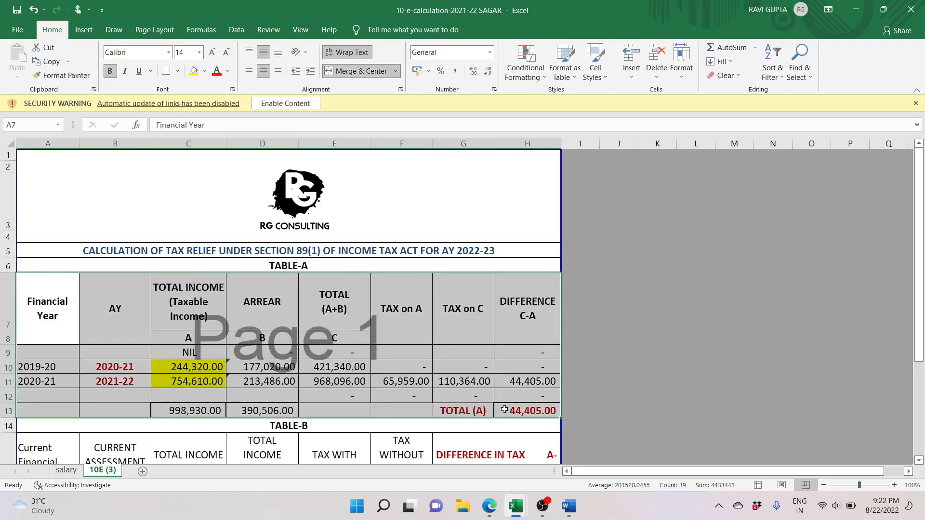
pyautogui.click(33, 368)
pyautogui.press('Down')
pyautogui.press('Up')
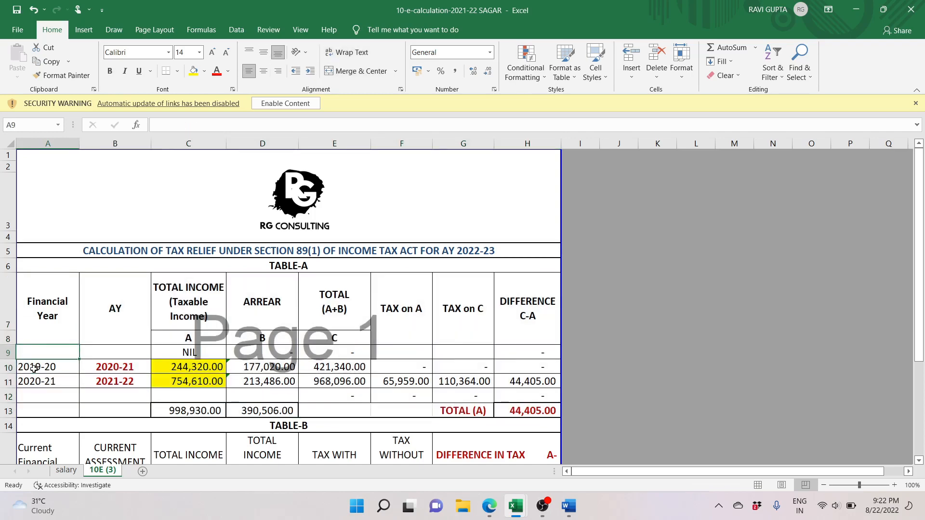
pyautogui.press('Down')
pyautogui.press('Up')
pyautogui.press('Up')
pyautogui.press('Down')
pyautogui.press('Down')
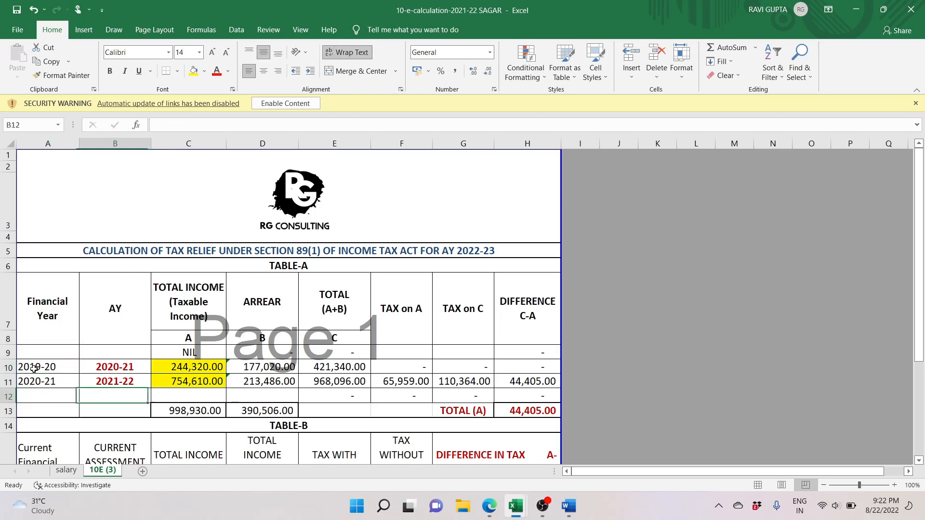
pyautogui.press('Down')
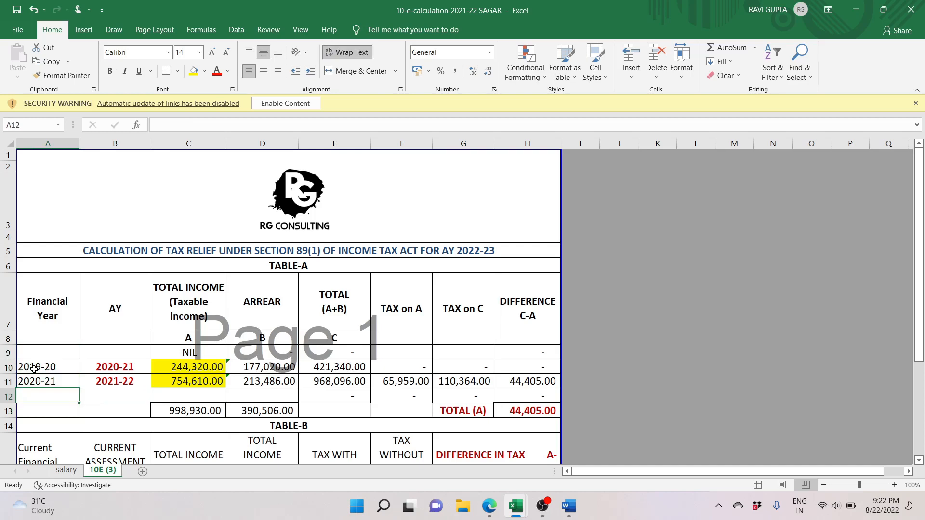
# Compare the financial years in Table-A with the current financial year row in Table-B.
pyautogui.press('Up')
pyautogui.press('Down')
pyautogui.press('Down')
pyautogui.scroll(-1, 34, 369)
pyautogui.press('Down')
pyautogui.press('Down')
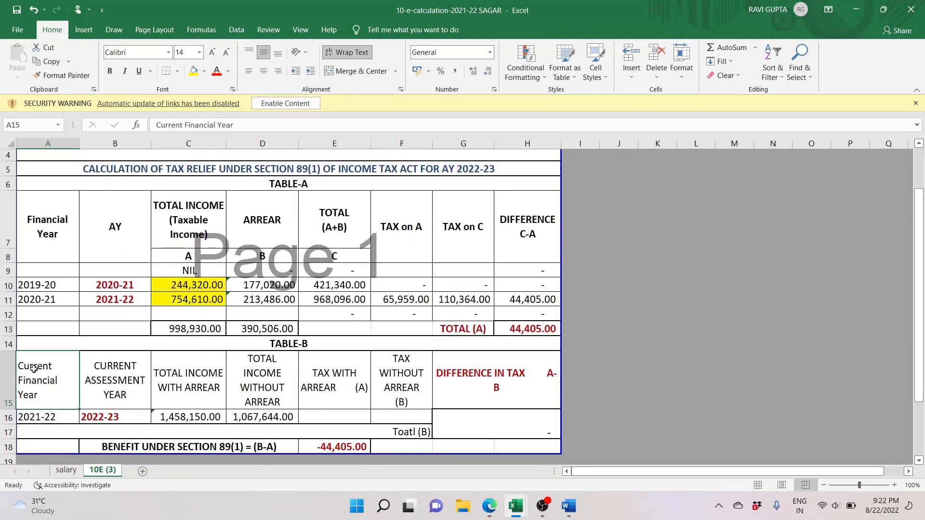
pyautogui.press('Up')
pyautogui.press('Up')
pyautogui.press('Up')
pyautogui.press('Up')
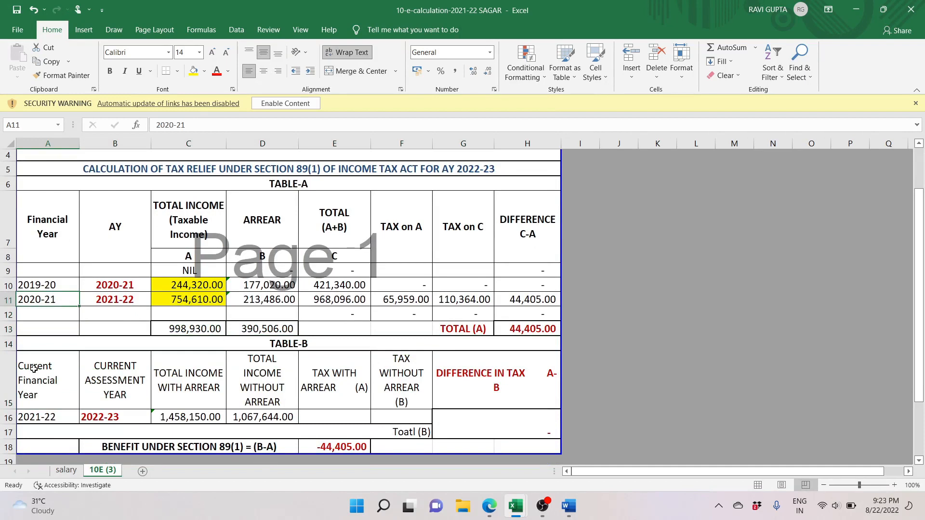
pyautogui.click(52, 417)
pyautogui.click(57, 298)
pyautogui.click(69, 382)
# Examine the 2020-21 row of Table-A across its income, arrear and tax columns to DIFFERENCE C-A.
pyautogui.press('Up')
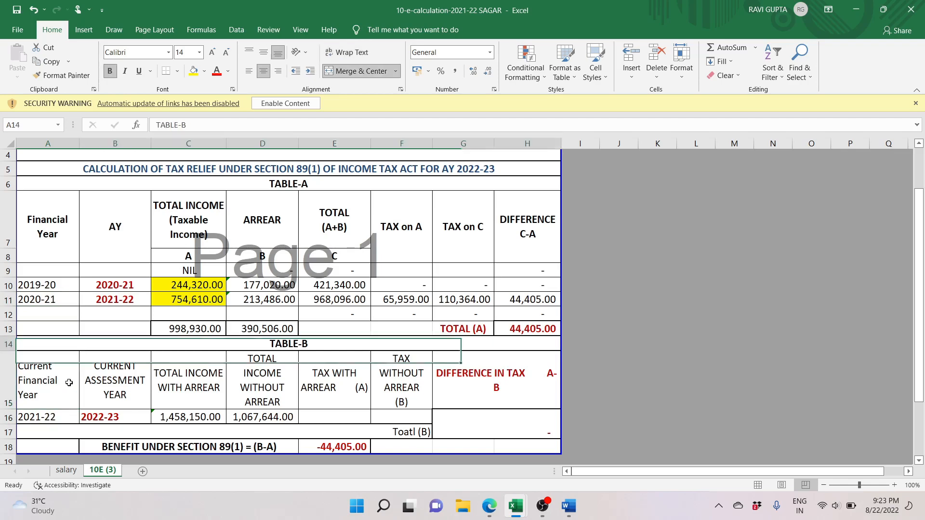
pyautogui.press('Up')
pyautogui.press('Up')
pyautogui.press('Up')
pyautogui.press('Right')
pyautogui.press('Right')
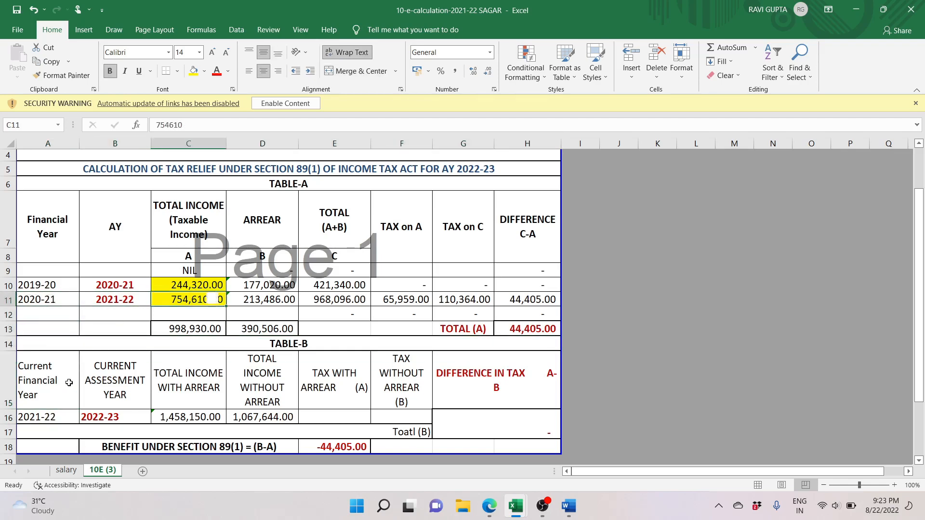
pyautogui.press('Right')
pyautogui.press('Right')
pyautogui.press('Right')
pyautogui.press('Right')
pyautogui.press('Right')
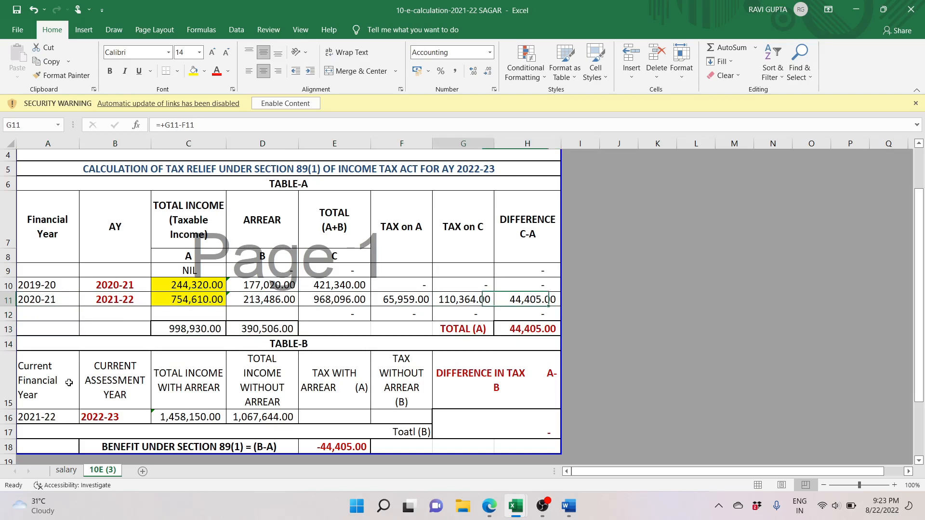
# Examine Table-B's 2021-22 row, covering its current assessment year and TOTAL INCOME WITH ARREAR.
pyautogui.hotkey('ctrl', 'c')
pyautogui.press('Down')
pyautogui.press('Down')
pyautogui.press('Down')
pyautogui.press('Down')
pyautogui.press('Down')
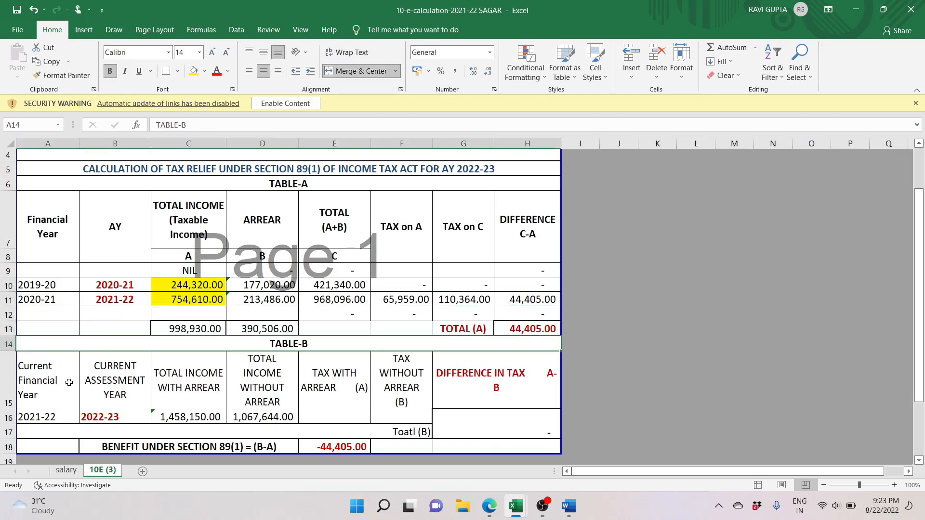
pyautogui.press('Left')
pyautogui.press('Left')
pyautogui.press('Left')
pyautogui.press('Left')
pyautogui.press('Left')
pyautogui.press('Left')
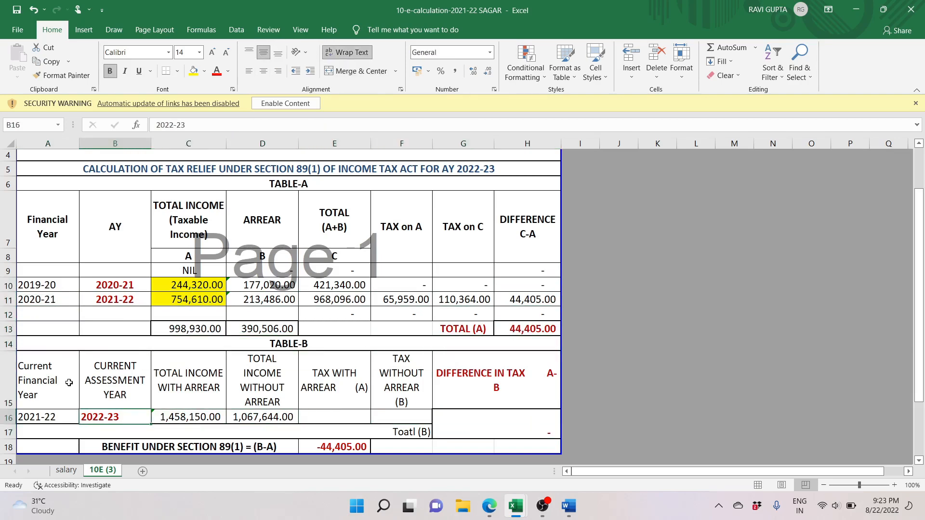
pyautogui.press('Right')
pyautogui.press('Right')
pyautogui.press('Up')
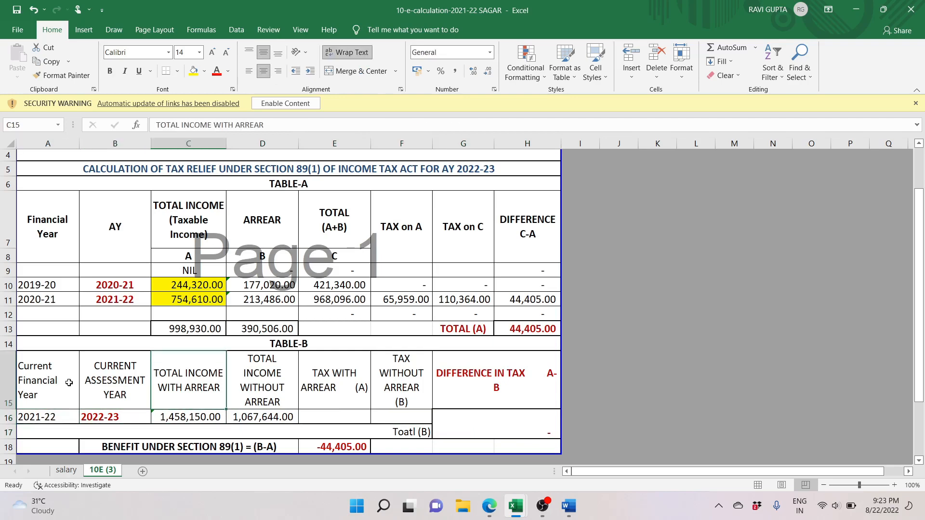
pyautogui.press('Down')
# Check the Total Taxable Salary and FY 2021-22 figures on the salary sheet, and return to the 10E (3) sheet.
pyautogui.click(66, 469)
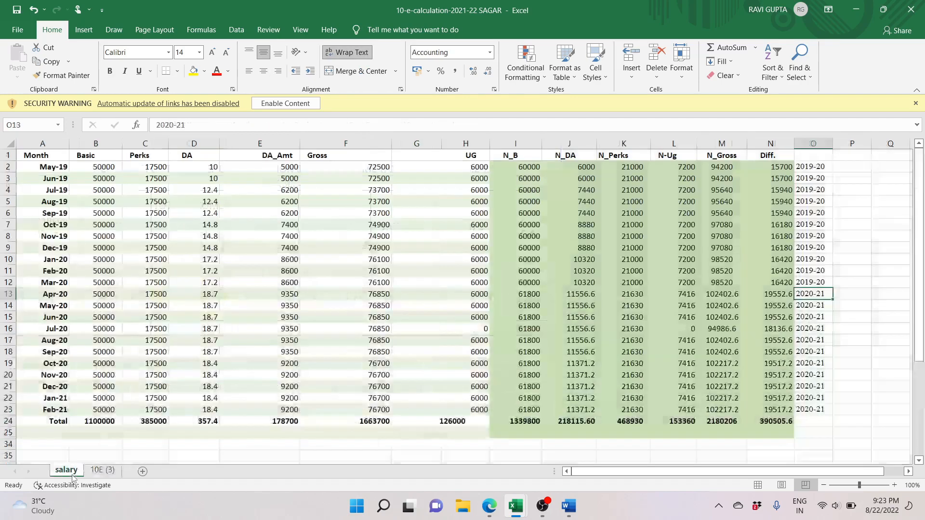
pyautogui.scroll(-4, 292, 417)
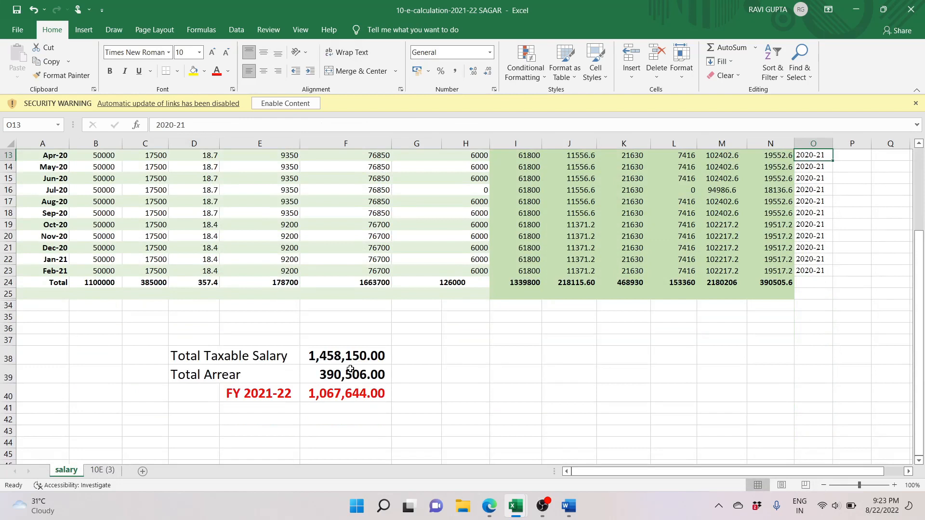
pyautogui.click(347, 359)
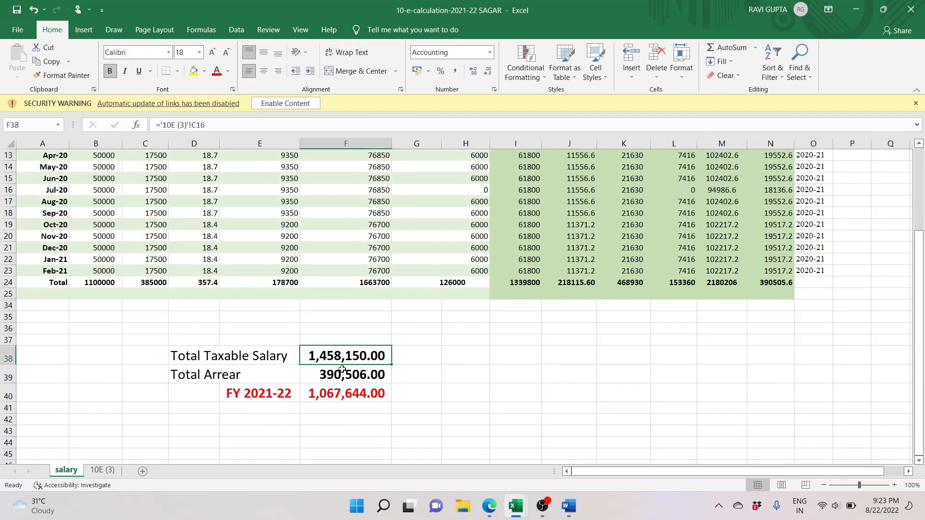
pyautogui.click(330, 395)
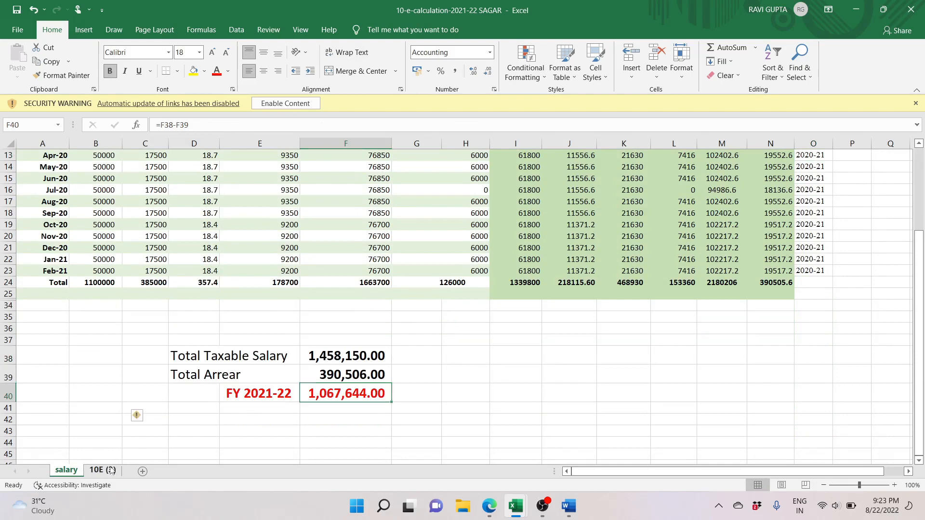
pyautogui.click(110, 471)
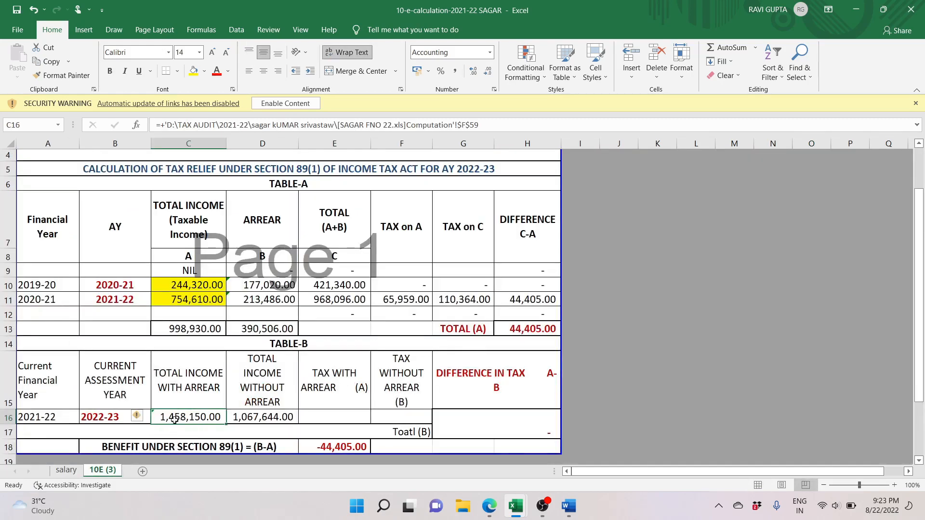
# Compare Table-B's incomes with and without arrear, and copy the 2021-22 TOTAL INCOME WITH ARREAR from C16.
pyautogui.press('Right')
pyautogui.press('Left')
pyautogui.press('Right')
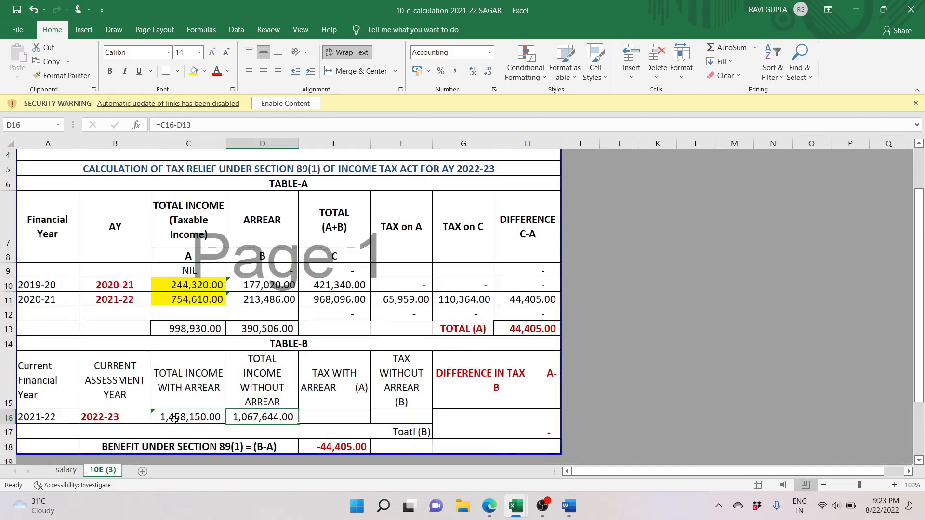
pyautogui.press('Left')
pyautogui.hotkey('ctrl', 'c')
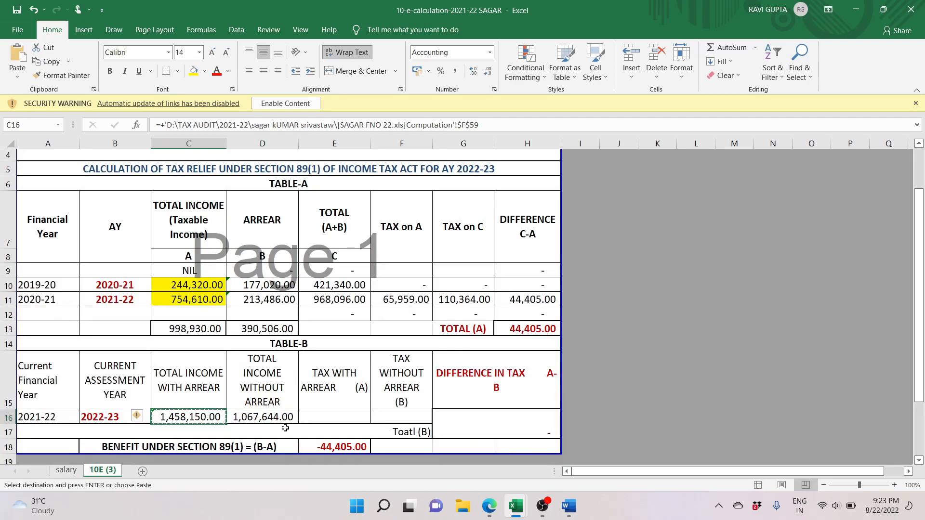
# Switch to the Edge tax calculator and set the assessment year to 2022-23.
pyautogui.hotkey('alt', 'Tab')
pyautogui.scroll(20, 604, 151)
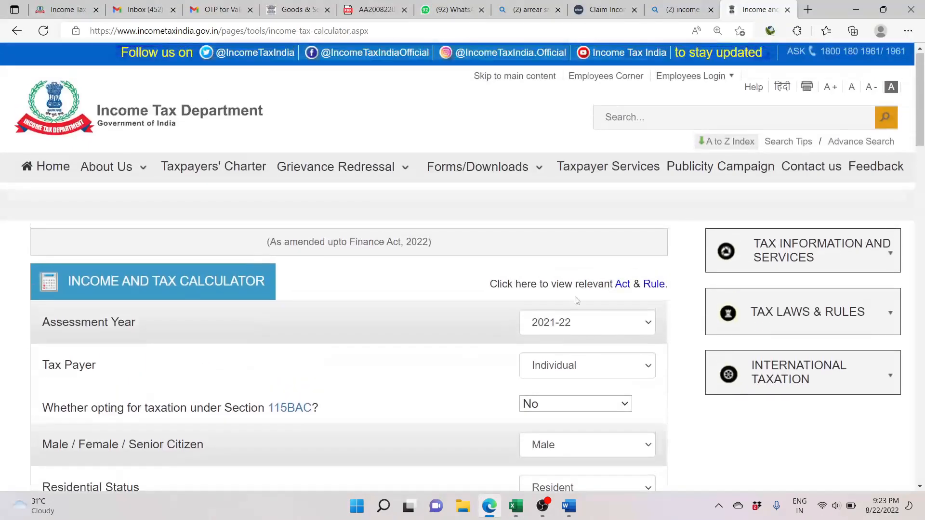
pyautogui.click(568, 323)
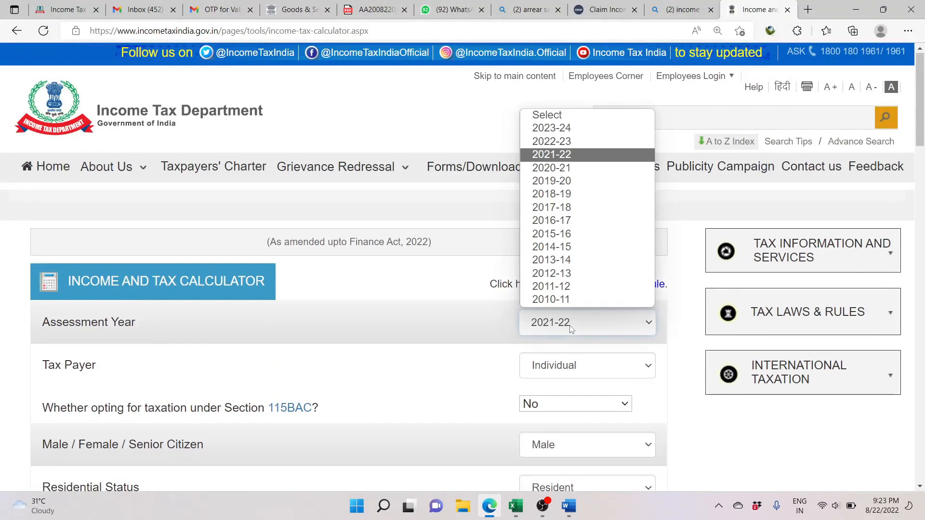
pyautogui.click(562, 141)
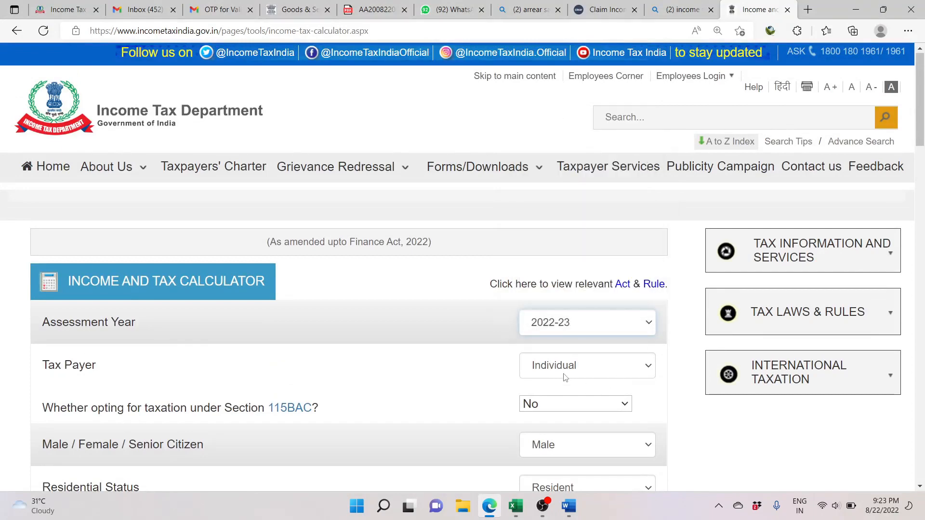
# Replace the income from salary with the copied 1,458,150 and check the resulting total tax liability.
pyautogui.scroll(-5, 548, 369)
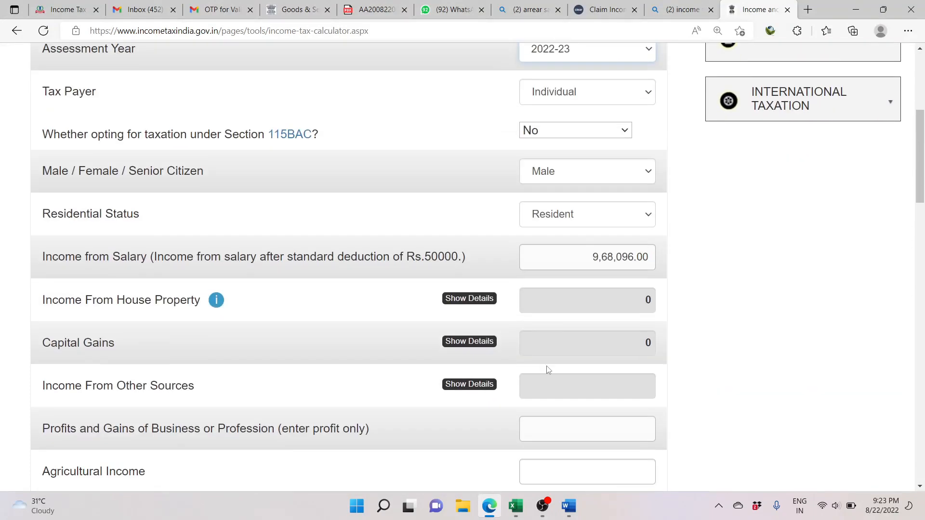
pyautogui.click(588, 258)
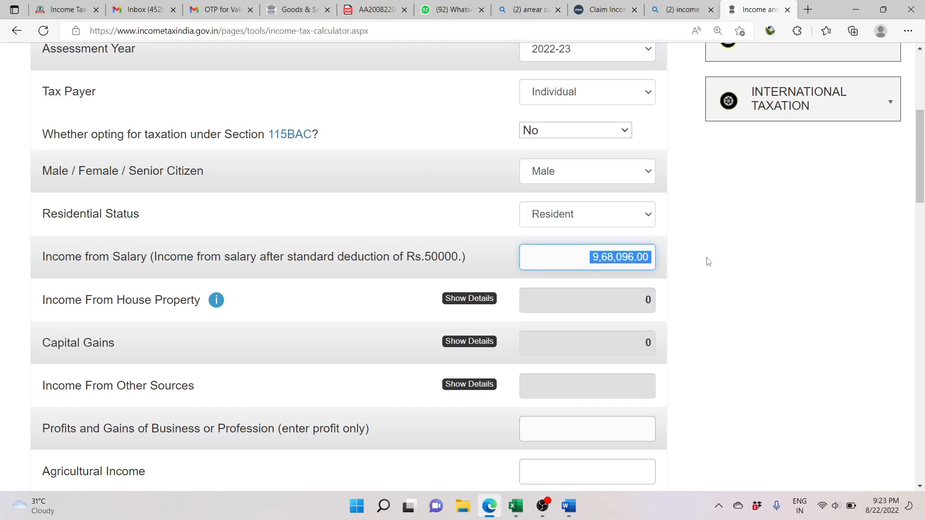
pyautogui.hotkey('ctrl', 'v')
pyautogui.click(737, 269)
pyautogui.scroll(-13, 737, 269)
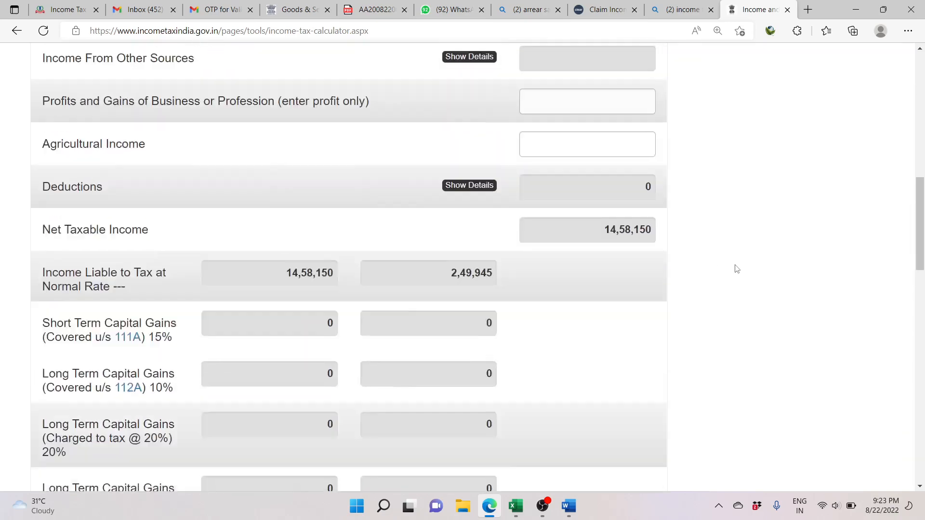
pyautogui.scroll(-2, 737, 268)
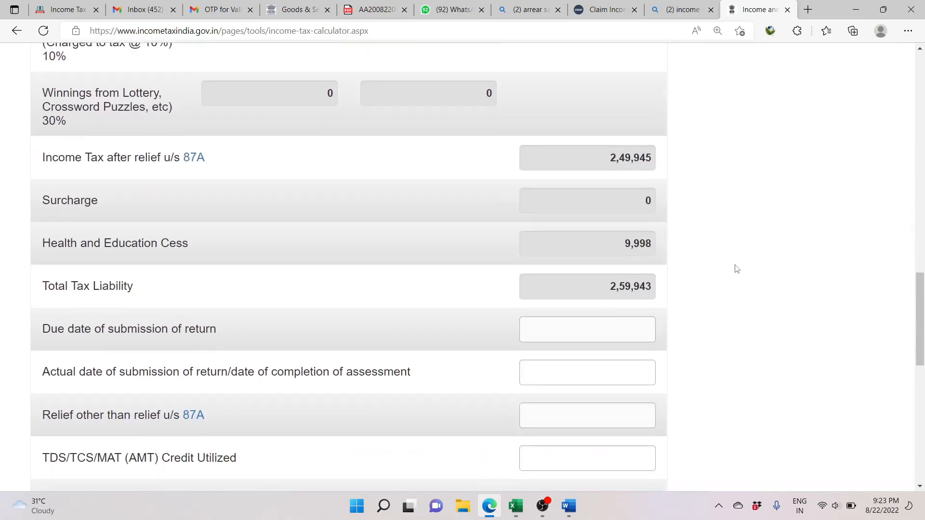
# Switch to the Excel workbook and enter 259,943 as the 2021-22 TAX WITH ARREAR in E16.
pyautogui.hotkey('alt', 'Tab')
pyautogui.press('Right')
pyautogui.press('Right')
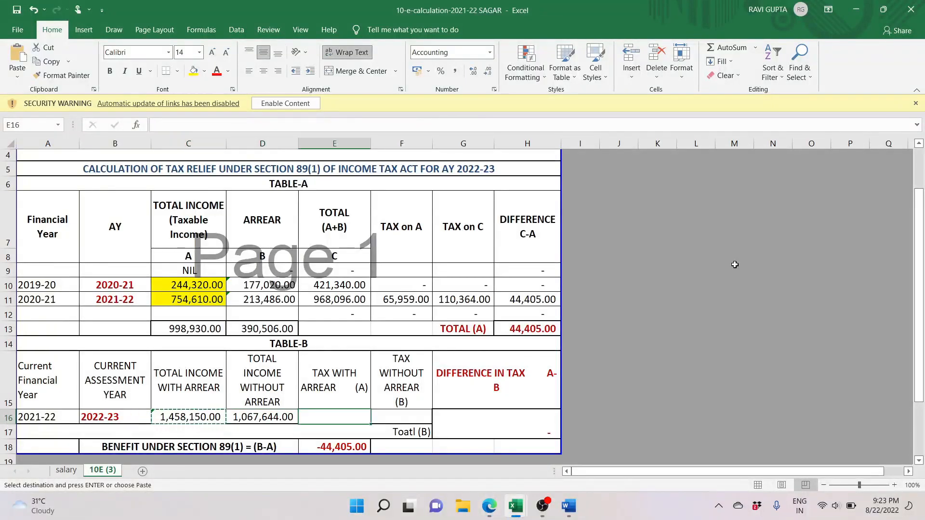
pyautogui.write('2,')
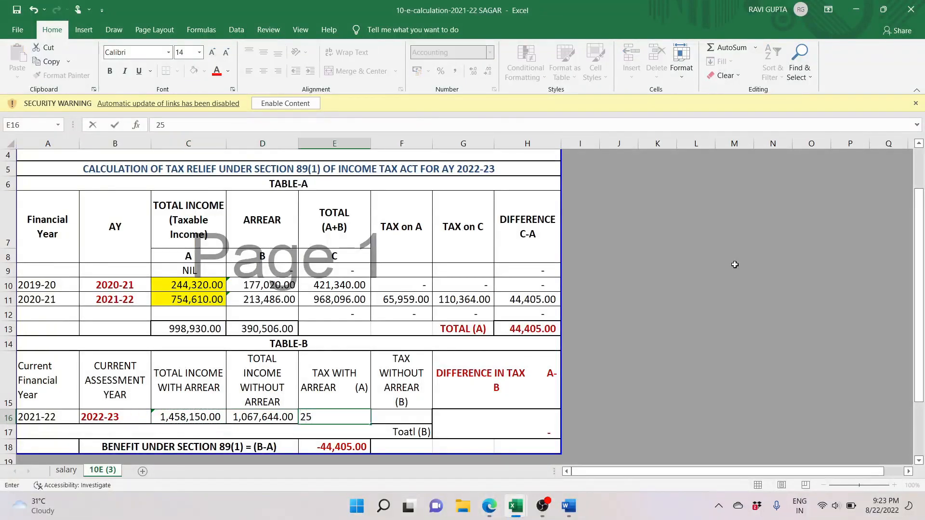
pyautogui.write('59,943')
pyautogui.press('Tab')
# Copy the 2021-22 TOTAL INCOME WITHOUT ARREAR from D16 in Table-B.
pyautogui.hotkey('alt', 'Tab')
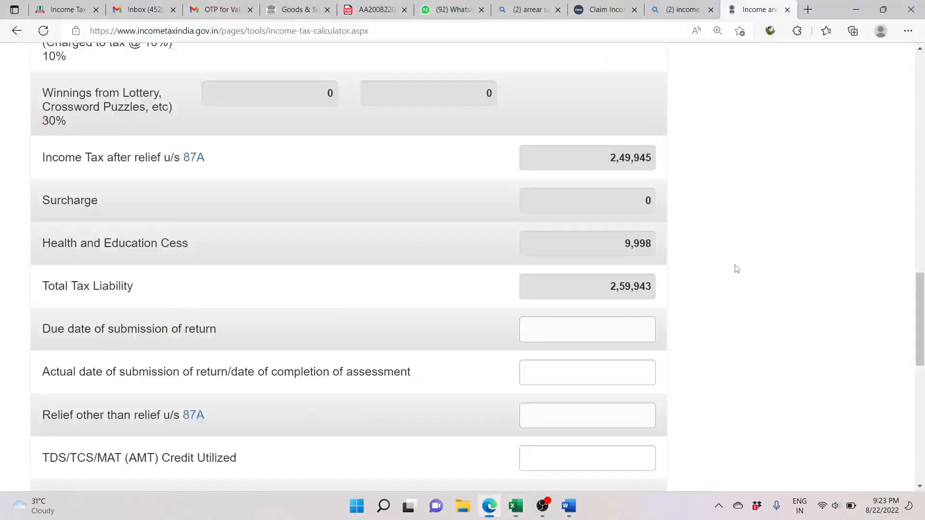
pyautogui.hotkey('alt', 'Tab')
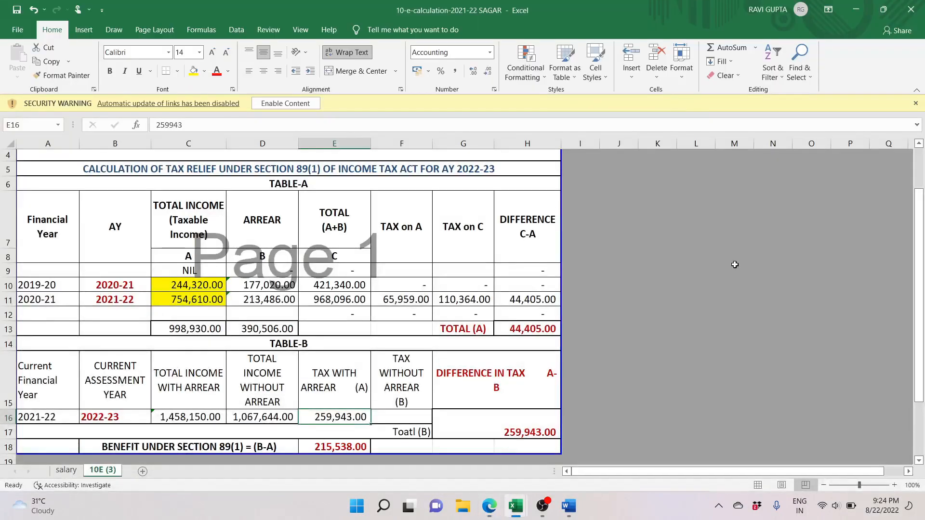
pyautogui.press('Left')
pyautogui.press('Right')
pyautogui.press('Right')
pyautogui.press('Left')
pyautogui.press('Left')
pyautogui.hotkey('ctrl', 'c')
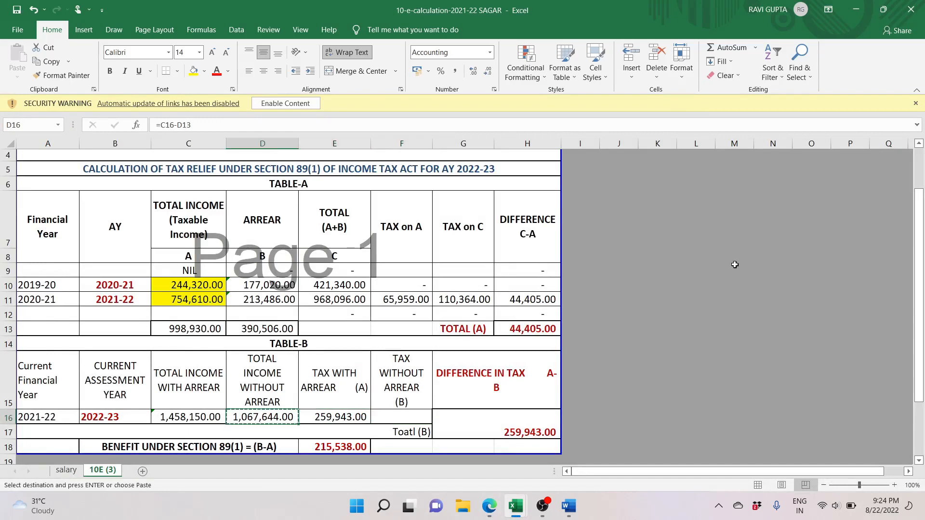
# Switch to the Edge tax calculator, replace the income from salary with the copied 1,067,644, and check the total tax liability.
pyautogui.hotkey('alt', 'Tab')
pyautogui.scroll(9, 736, 267)
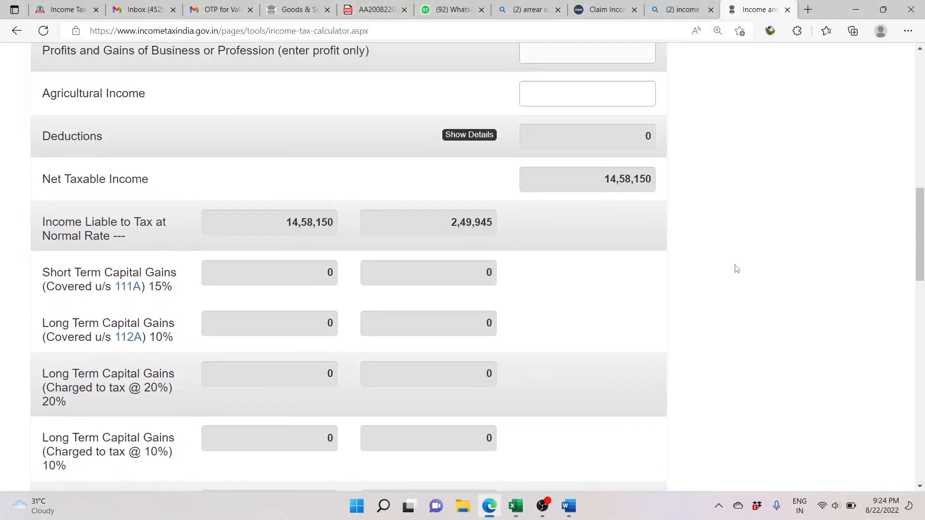
pyautogui.scroll(6, 735, 268)
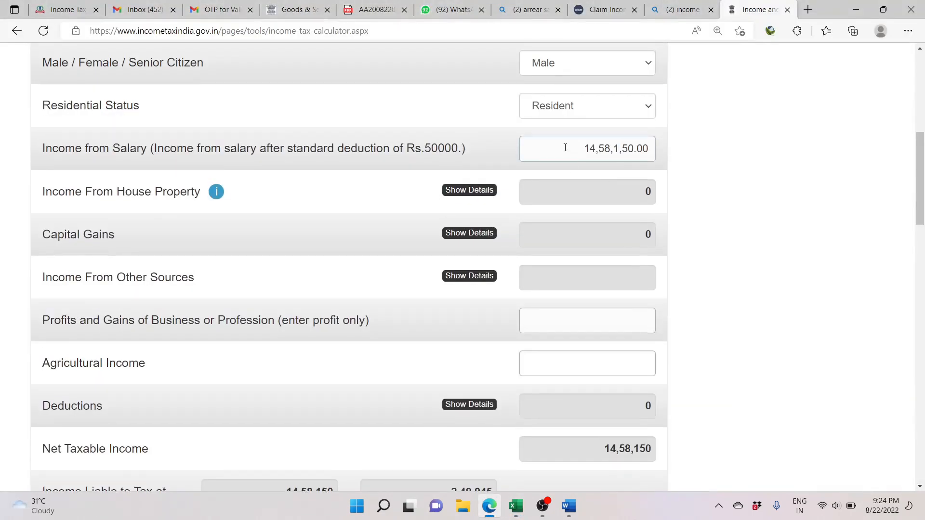
pyautogui.moveTo(565, 148); pyautogui.dragTo(697, 162)
pyautogui.hotkey('ctrl', 'v')
pyautogui.click(733, 178)
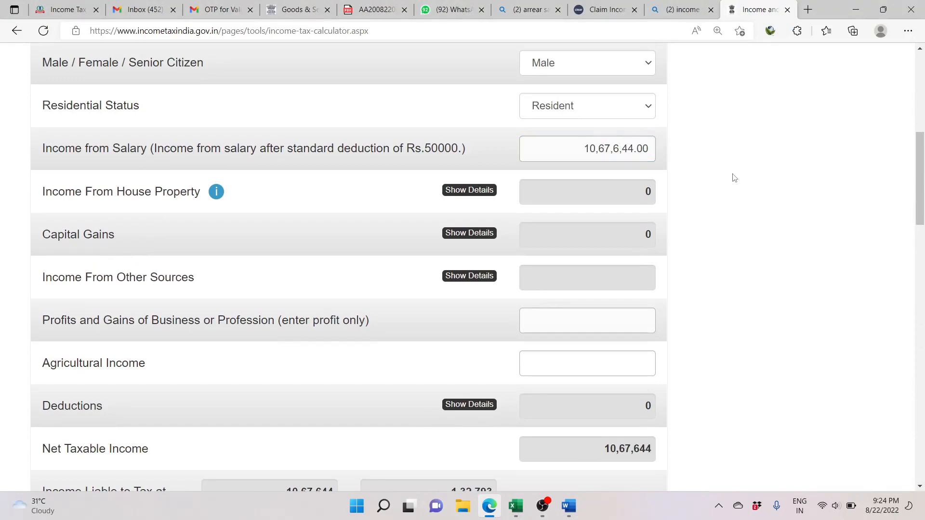
pyautogui.scroll(-14, 733, 178)
# Return to Excel and enter 138,105 as the 2021-22 TAX WITHOUT ARREAR in F16.
pyautogui.hotkey('alt', 'Tab')
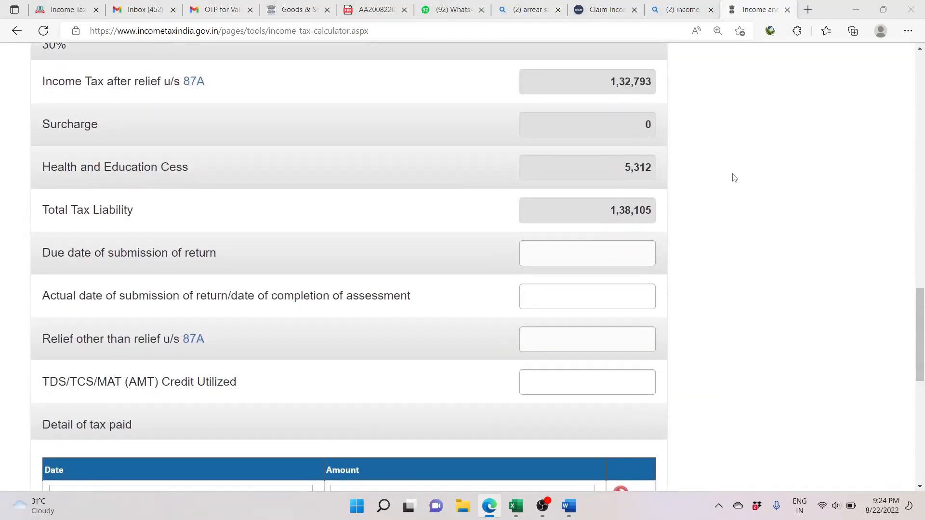
pyautogui.press('Right')
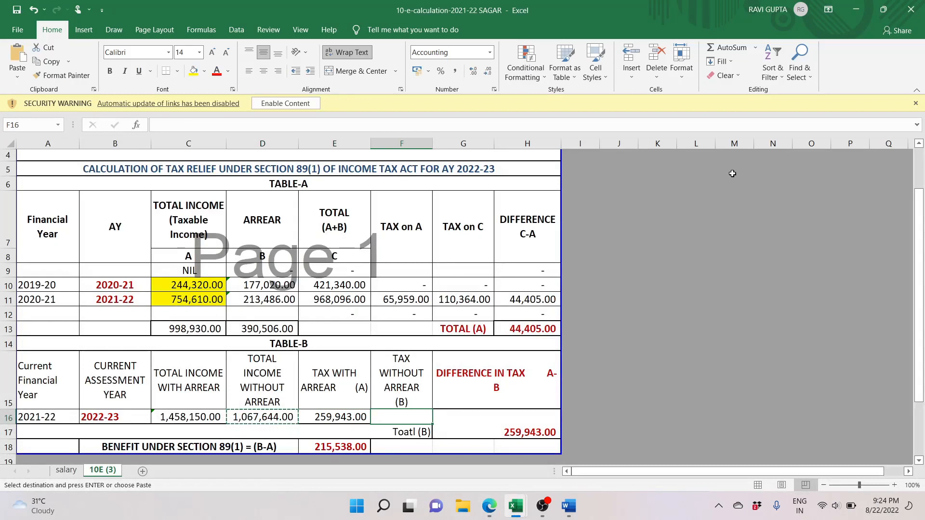
pyautogui.write('13')
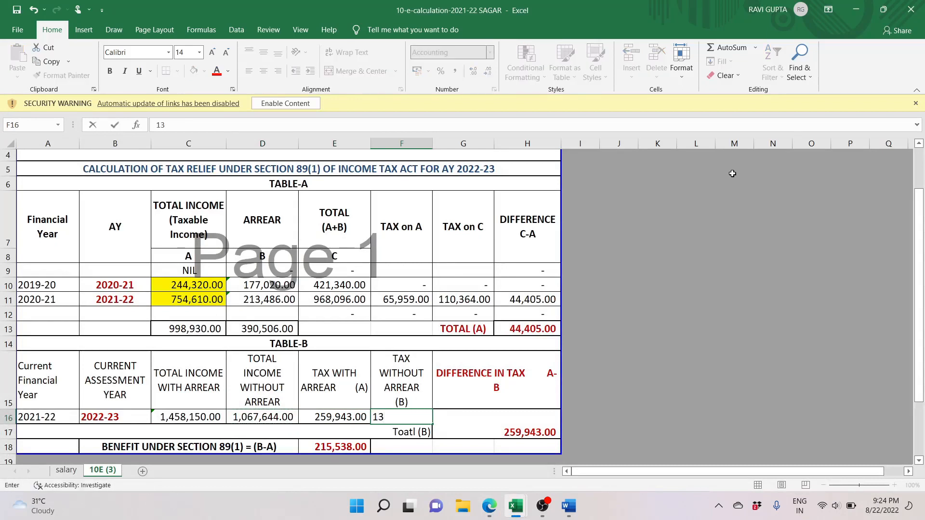
pyautogui.write('8105')
pyautogui.hotkey('ctrl', 'Return')
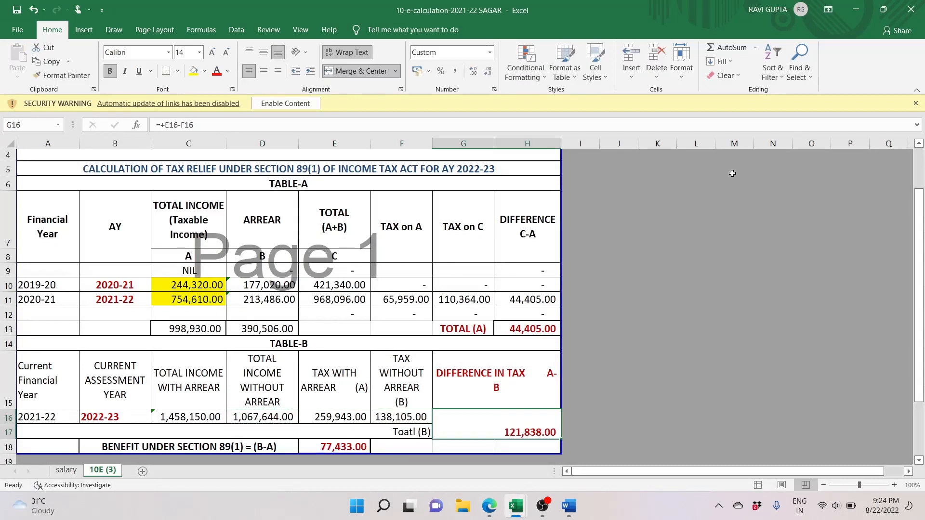
pyautogui.press('Right')
# Check Table-A's TOTAL (A) difference and the BENEFIT UNDER SECTION 89(1) figure.
pyautogui.click(530, 327)
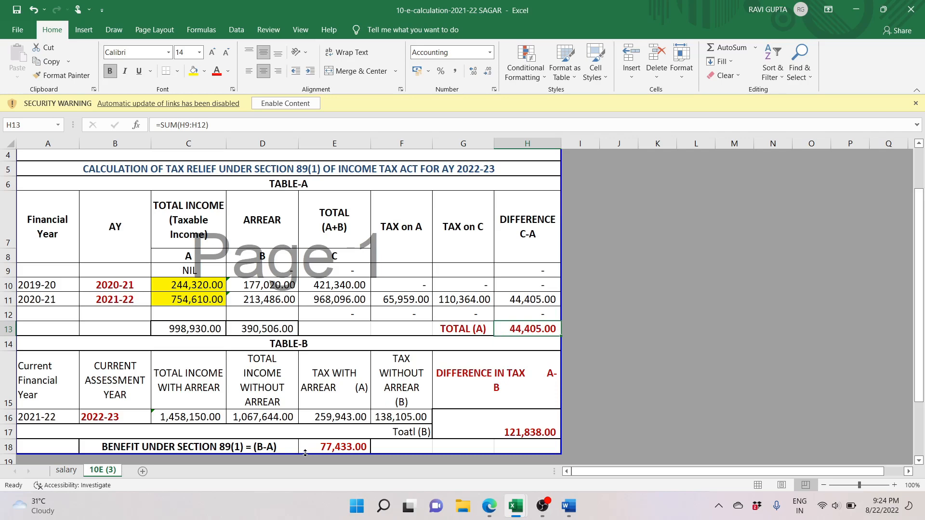
pyautogui.click(320, 447)
pyautogui.click(609, 380)
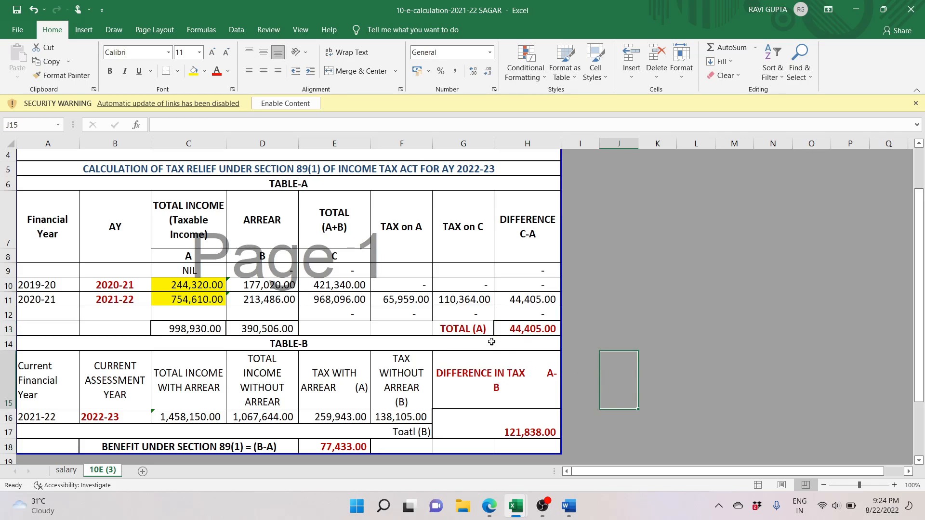
pyautogui.click(395, 273)
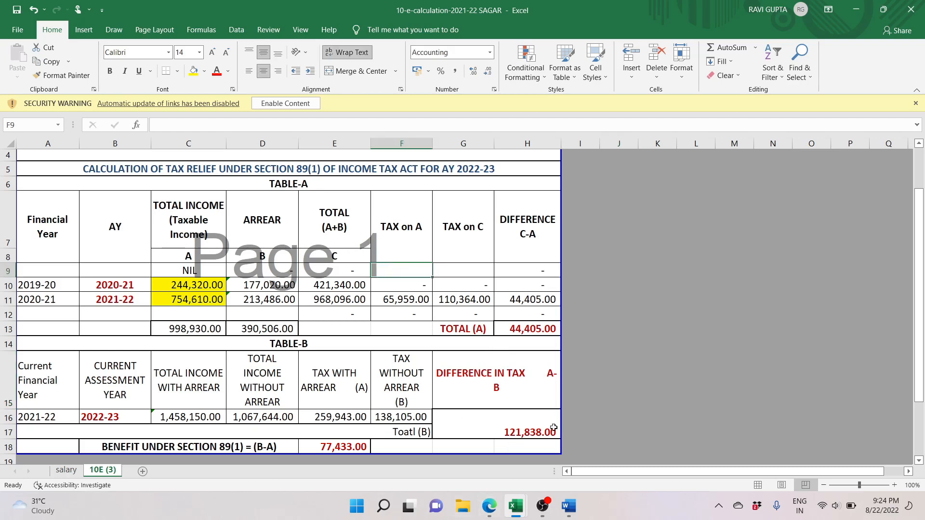
pyautogui.click(617, 366)
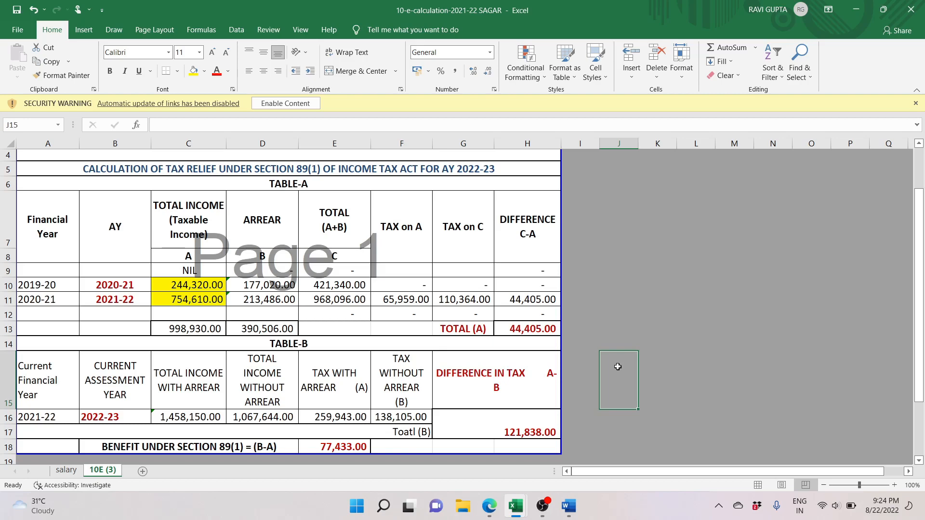
# Review the 10E (3) sheet from its heading through Table-A and Table-B, including the DIFFERENCE IN TAX column.
pyautogui.hotkey('ctrl', 'Home')
pyautogui.press('Down')
pyautogui.press('Down')
pyautogui.press('Down')
pyautogui.press('Down')
pyautogui.press('Down')
pyautogui.press('Down')
pyautogui.press('Down')
pyautogui.press('Down')
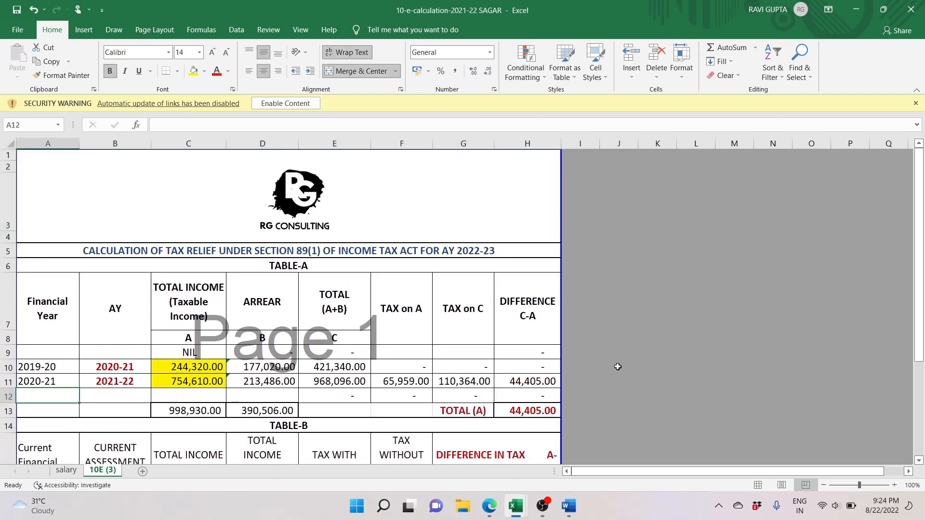
pyautogui.press('Down')
pyautogui.press('Down')
pyautogui.press('Down')
pyautogui.press('Down')
pyautogui.press('Down')
pyautogui.press('Down')
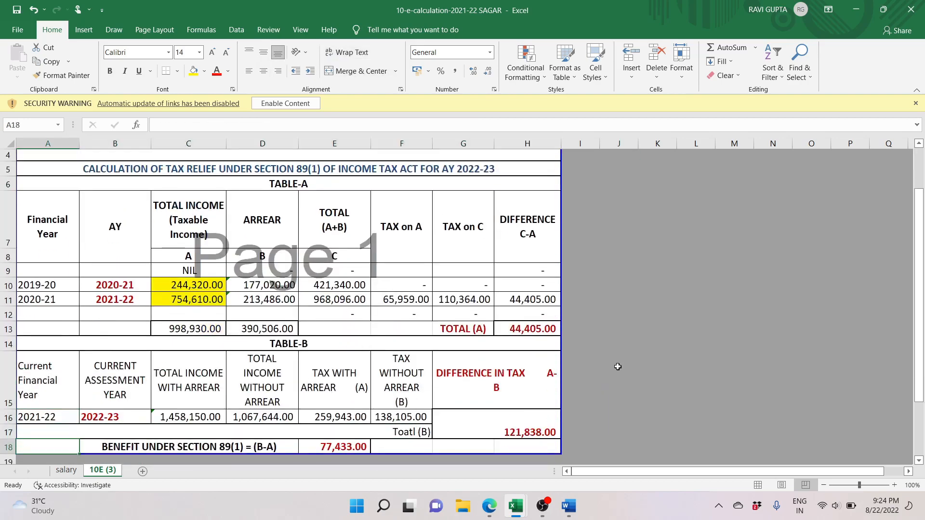
pyautogui.press('Up')
pyautogui.press('Up')
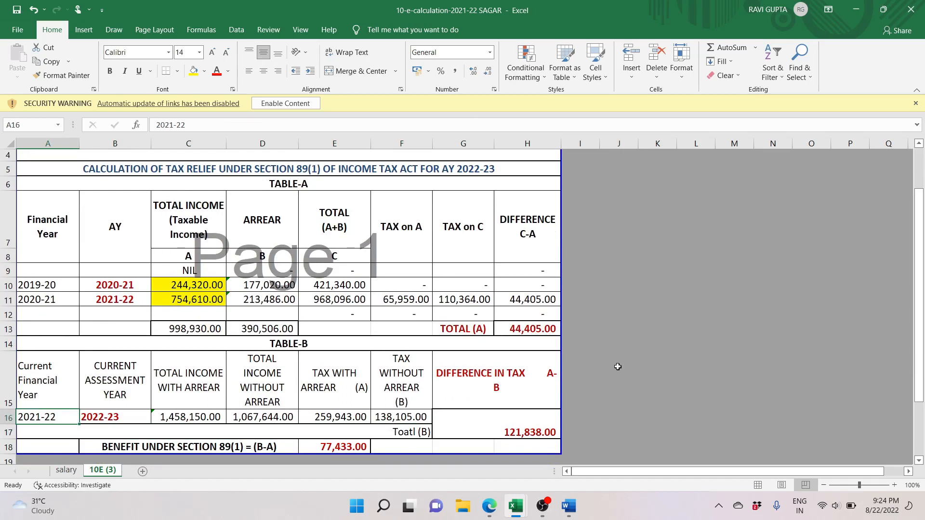
pyautogui.click(517, 384)
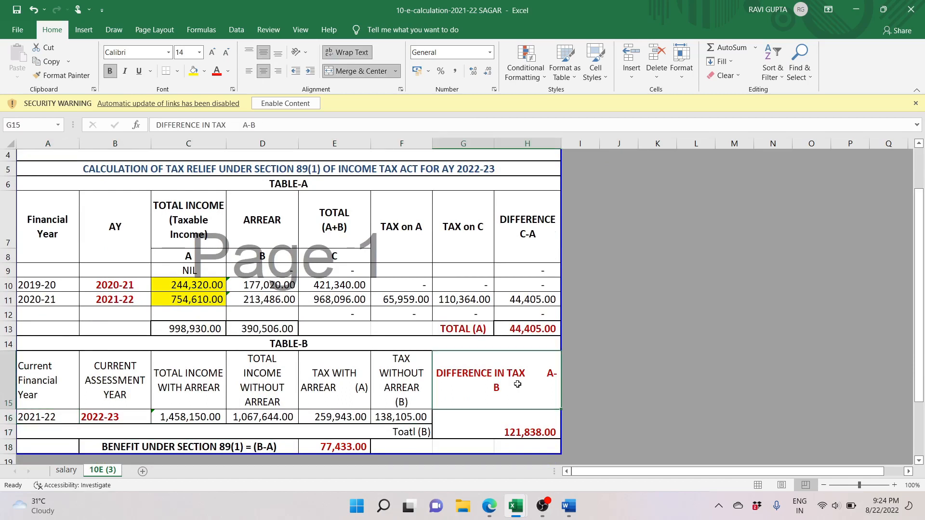
pyautogui.press('Up')
pyautogui.press('Up')
pyautogui.press('Up')
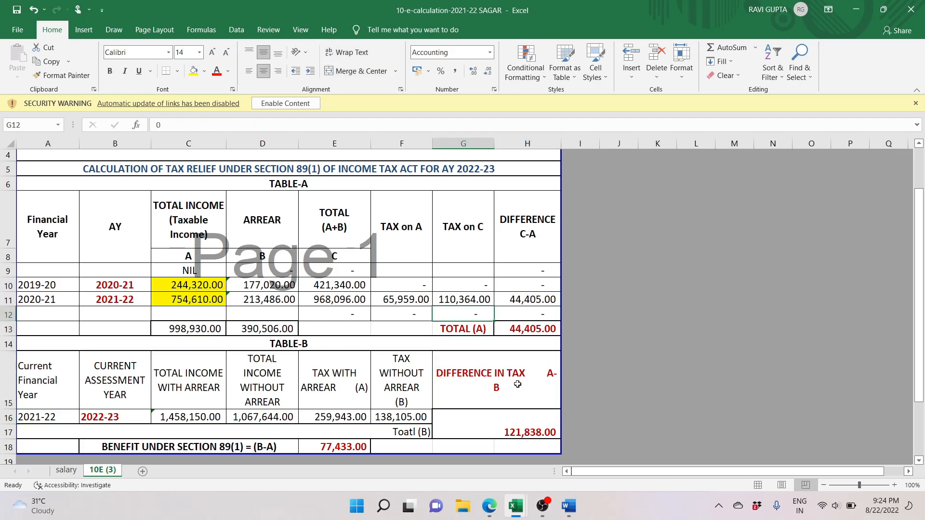
# Switch to the e-Filing portal in Edge, leave the Form 10E item selection, and open the File Income Tax Forms page.
pyautogui.click(489, 506)
pyautogui.scroll(1, 439, 232)
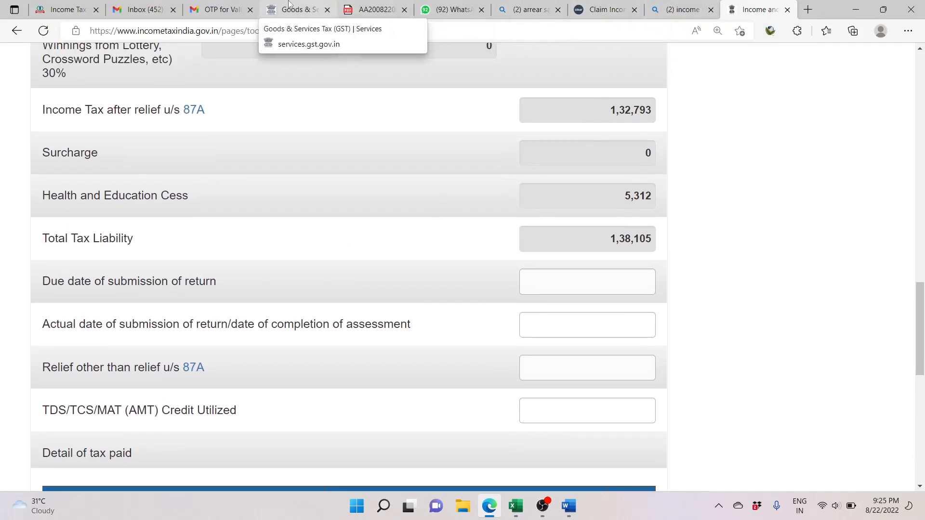
pyautogui.click(91, 5)
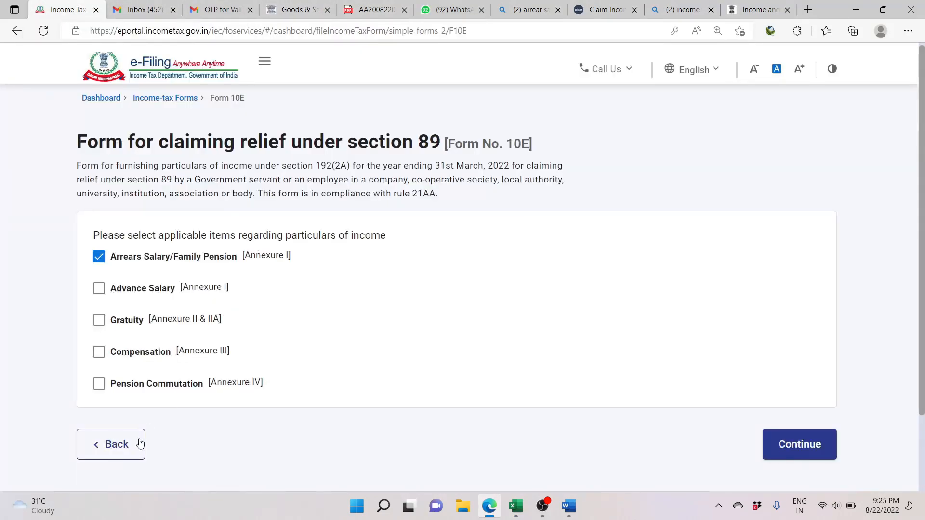
pyautogui.click(128, 455)
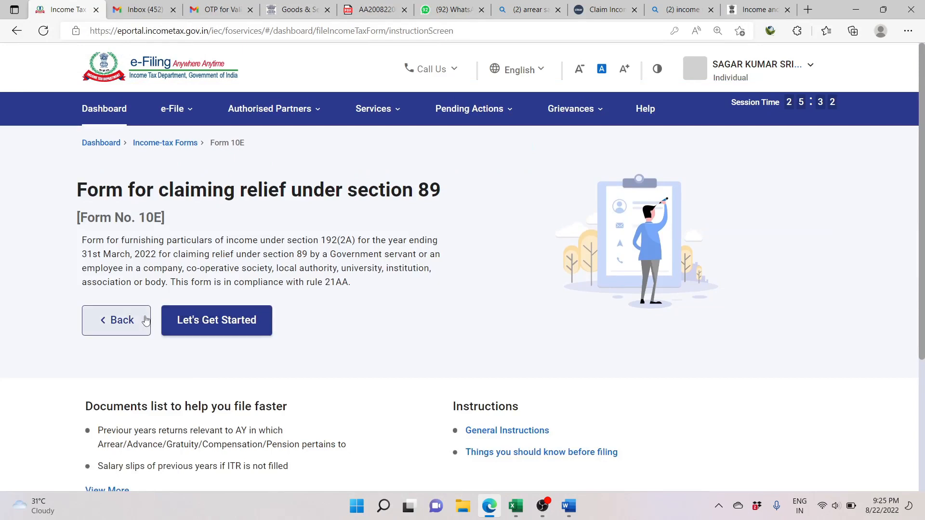
pyautogui.click(182, 110)
pyautogui.moveTo(194, 147)
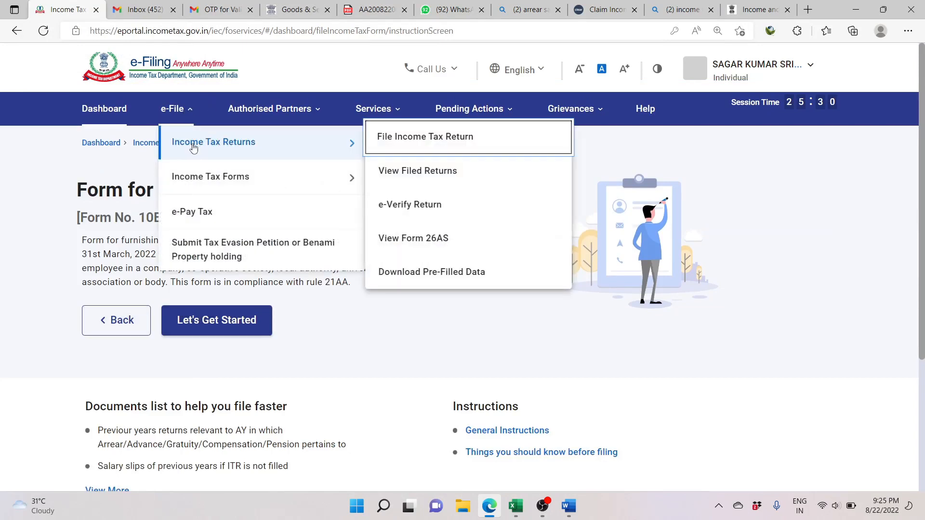
pyautogui.moveTo(194, 183)
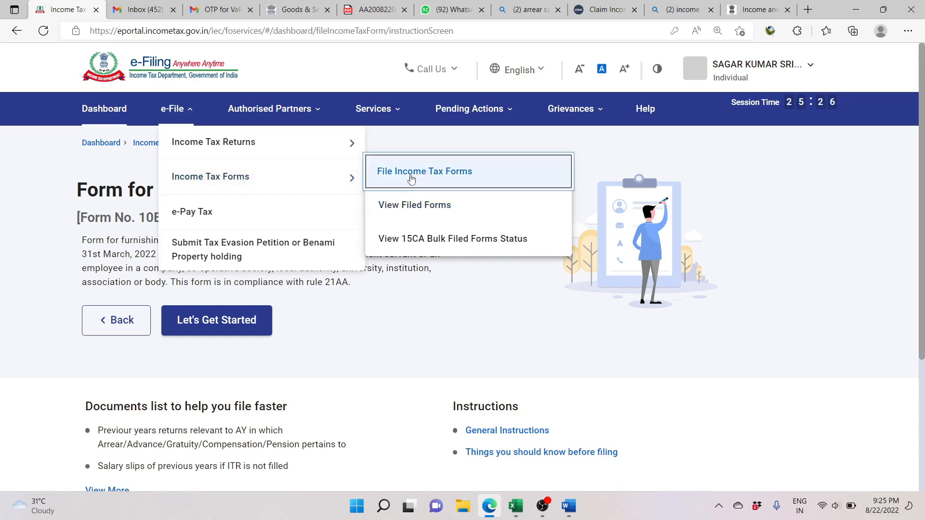
pyautogui.click(411, 179)
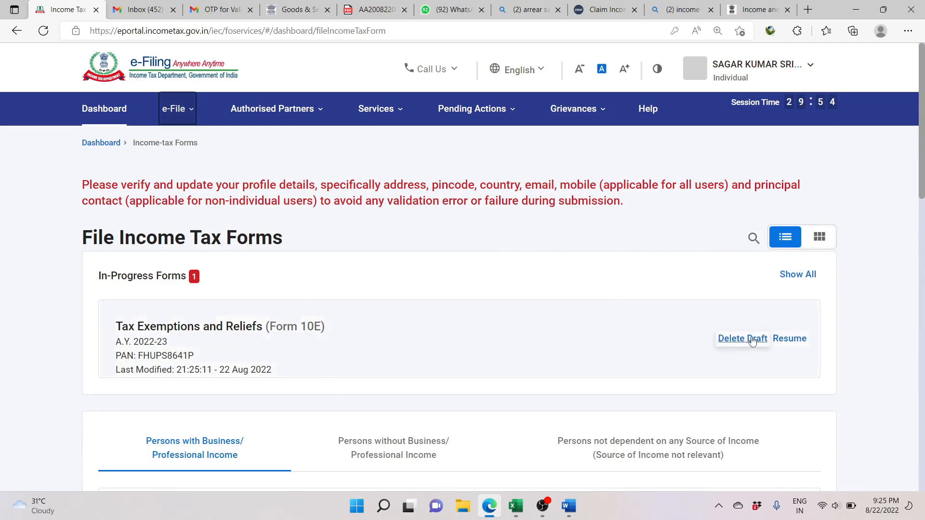
# Resume the Form 10E draft for A.Y. 2022-23 with Arrears Salary/Family Pension selected, and open its Annexure I section.
pyautogui.click(790, 339)
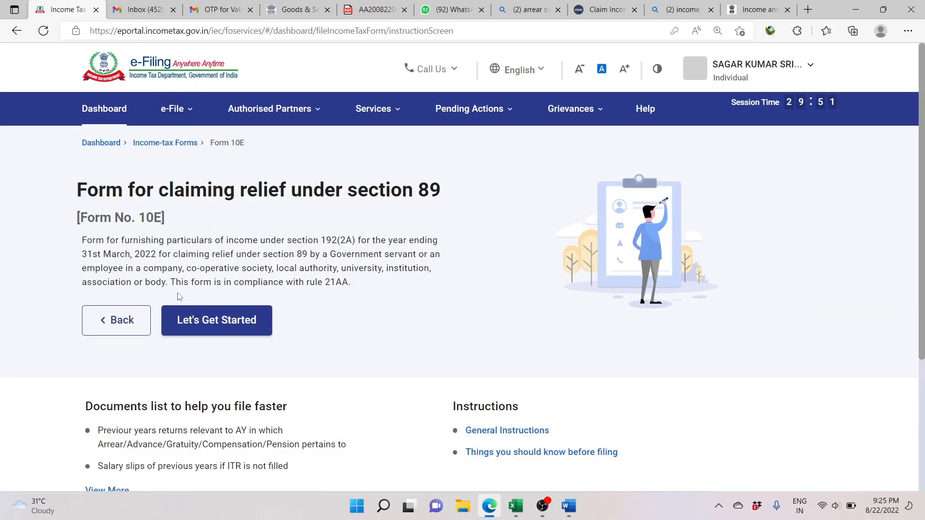
pyautogui.click(185, 321)
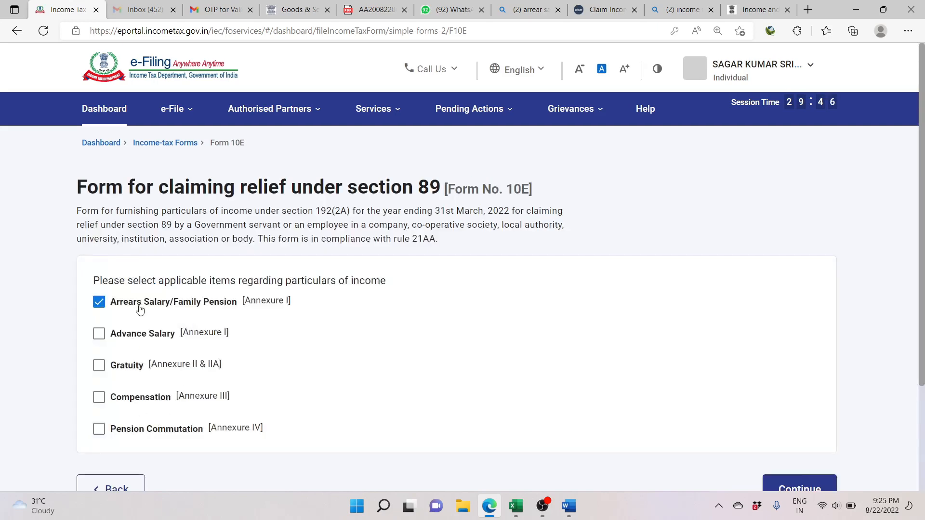
pyautogui.scroll(-2, 170, 397)
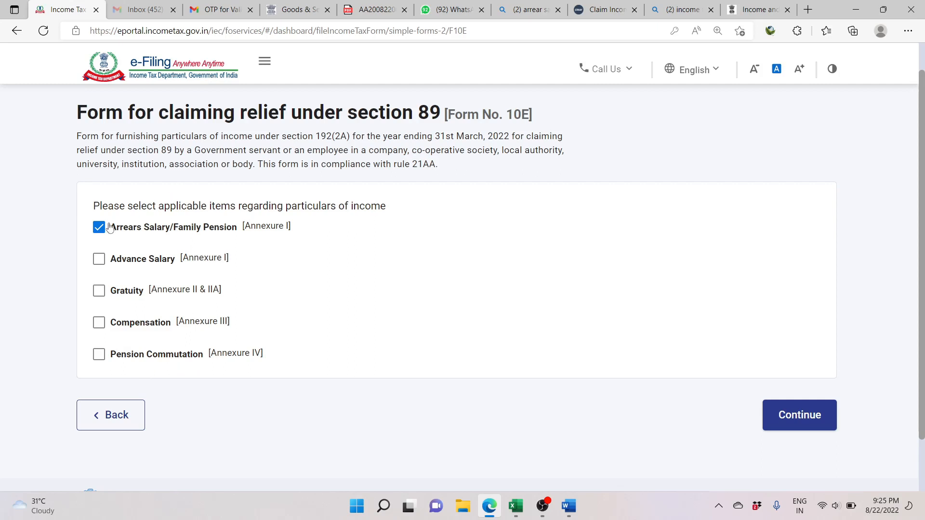
pyautogui.click(808, 423)
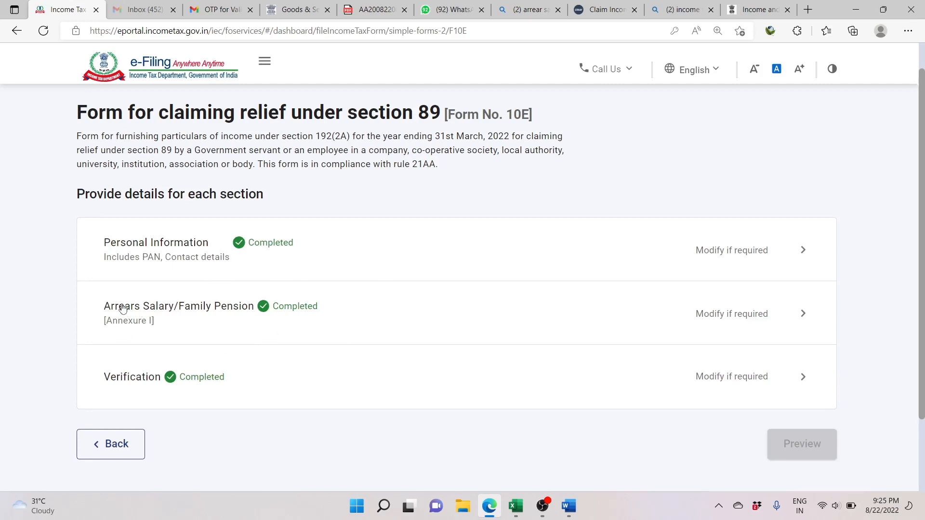
pyautogui.click(426, 316)
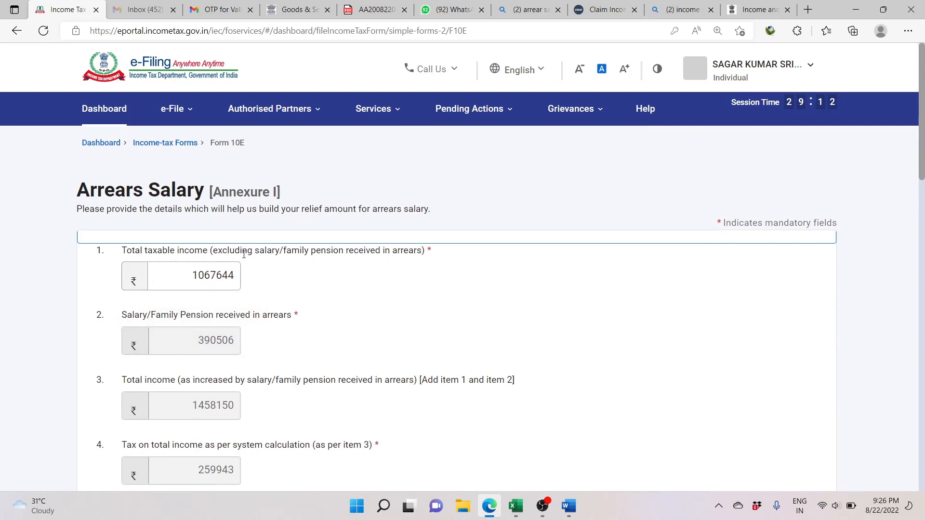
# Switch from the e-Filing portal to the 10E (3) sheet of the 10-e-calculation workbook in Excel.
pyautogui.hotkey('ctrl', 'shift', 'Tab')
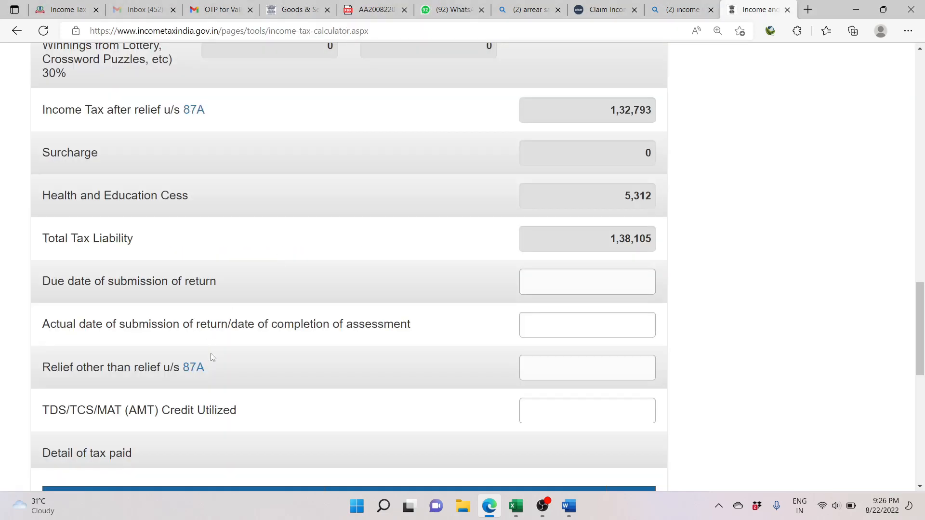
pyautogui.hotkey('alt', 'Tab')
pyautogui.hotkey('alt', 'Tab')
pyautogui.hotkey('alt', 'Tab')
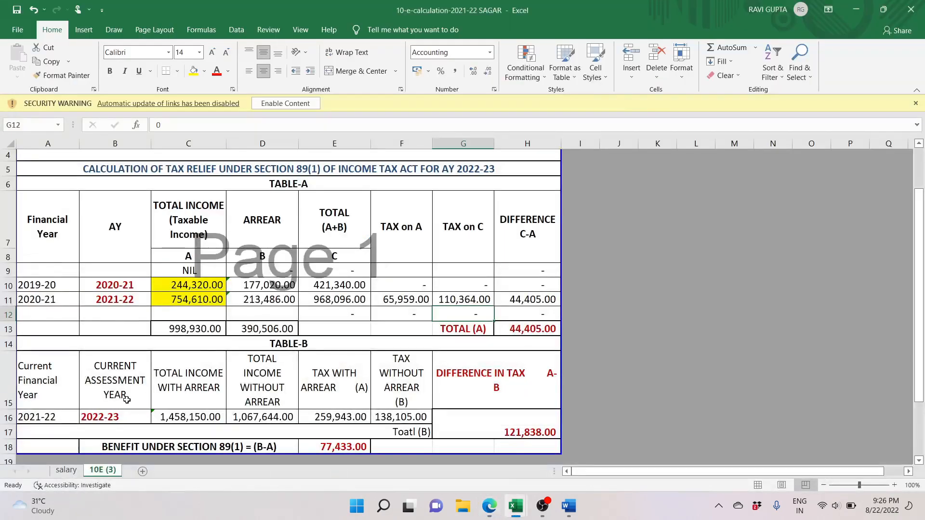
# Highlight the whole of TABLE-B, from its title through the BENEFIT UNDER SECTION 89(1) row, with yellow fill.
pyautogui.click(129, 359)
pyautogui.press('Up')
pyautogui.press('Up')
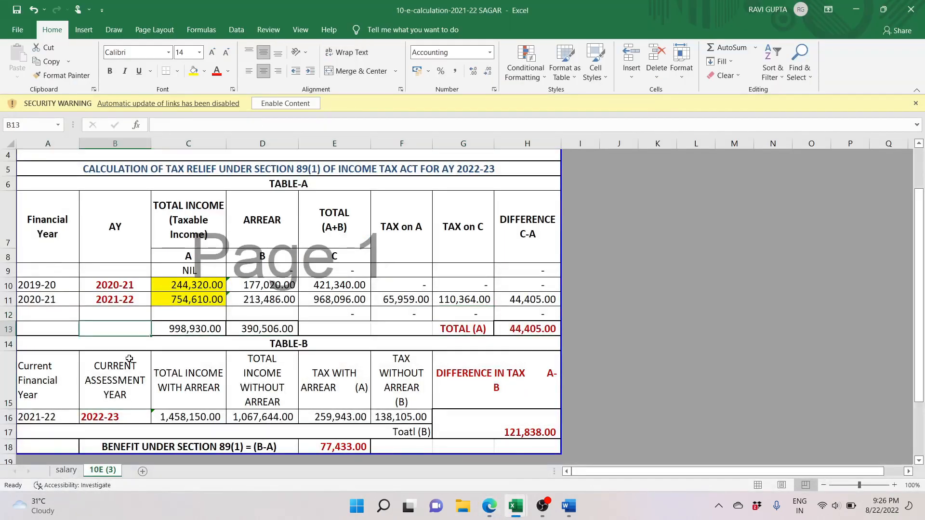
pyautogui.hotkey('shift', 'Down')
pyautogui.hotkey('shift', 'Down')
pyautogui.hotkey('shift', 'Down')
pyautogui.press('Down')
pyautogui.press('Up')
pyautogui.press('Up')
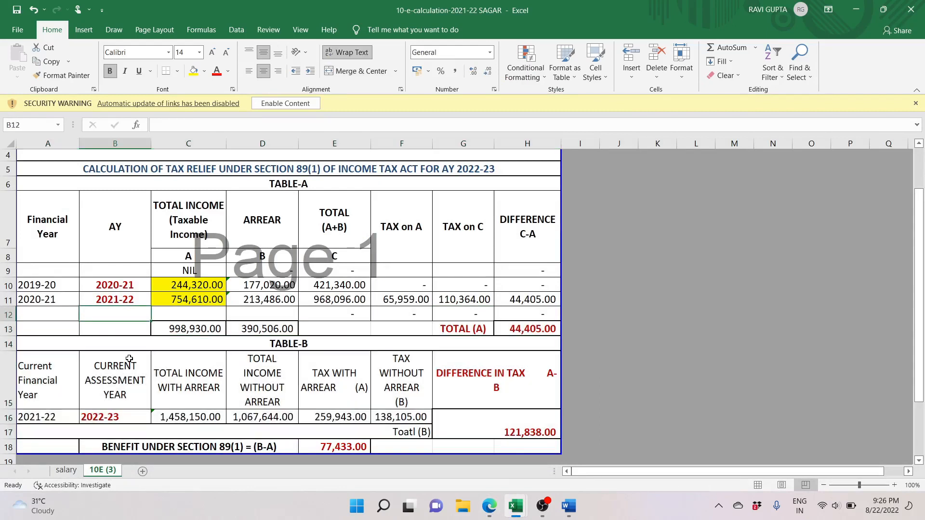
pyautogui.press('Down')
pyautogui.press('Down')
pyautogui.hotkey('shift', 'Down')
pyautogui.hotkey('shift', 'Down')
pyautogui.hotkey('shift', 'Down')
pyautogui.hotkey('shift', 'Down')
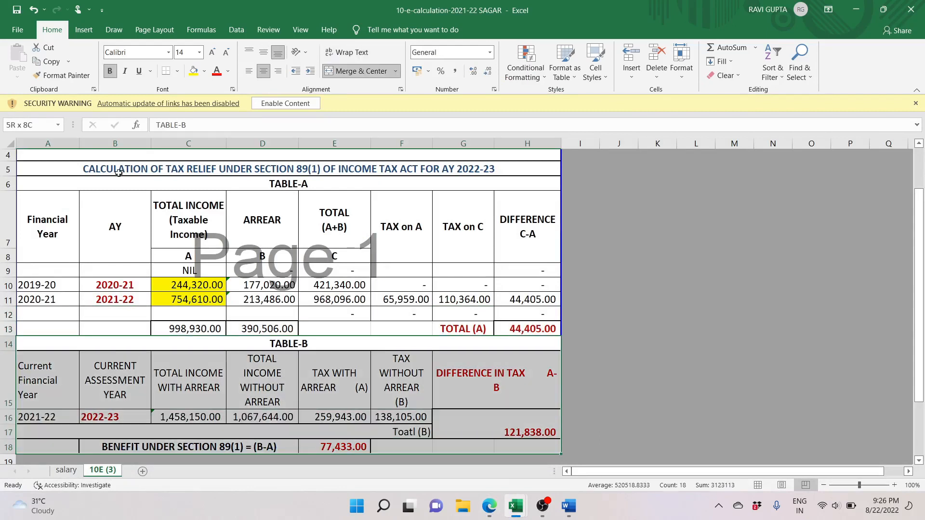
pyautogui.click(193, 72)
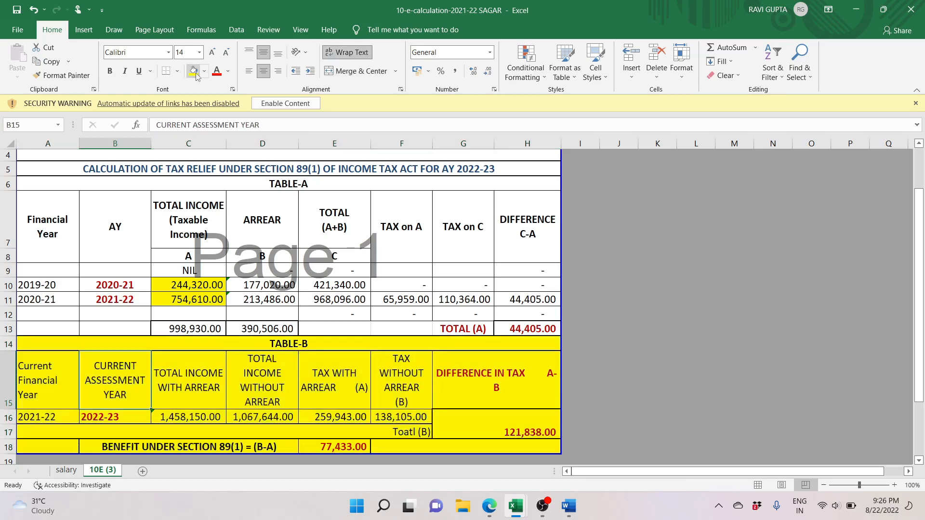
# Go through Table-B's columns for current assessment year, total income with arrear and total income without arrear.
pyautogui.press('Down')
pyautogui.press('Up')
pyautogui.press('Right')
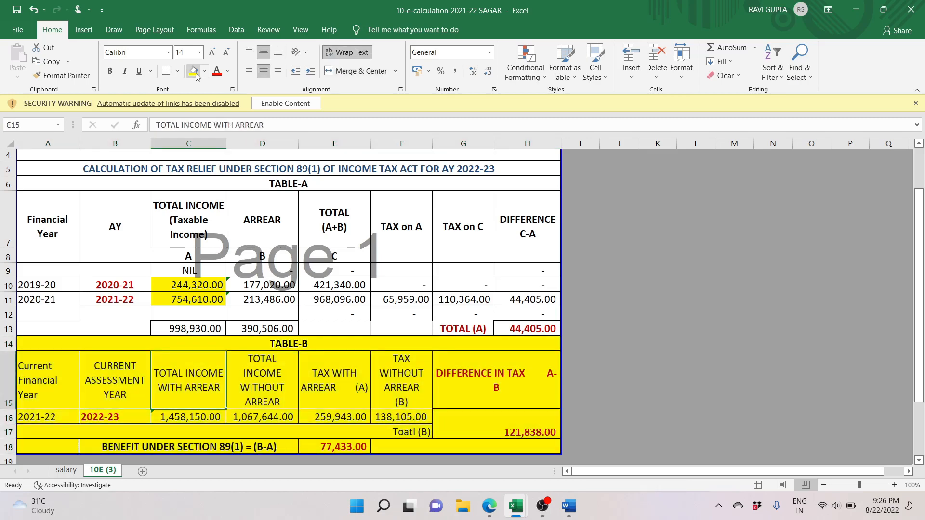
pyautogui.press('Down')
pyautogui.press('Up')
pyautogui.press('Right')
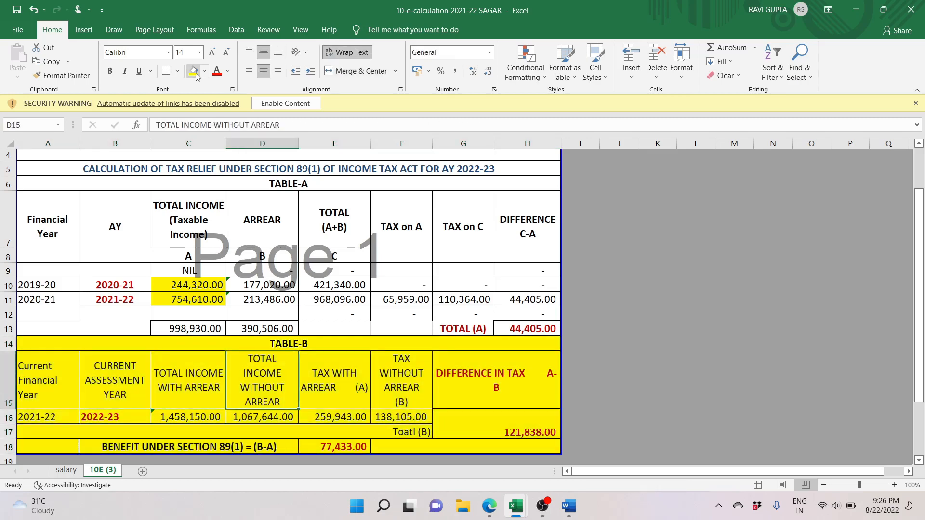
pyautogui.press('Down')
# Switch to the e-Filing portal and review the Annexure I income and tax items 1 to 6 for arrears salary.
pyautogui.hotkey('alt', 'Tab')
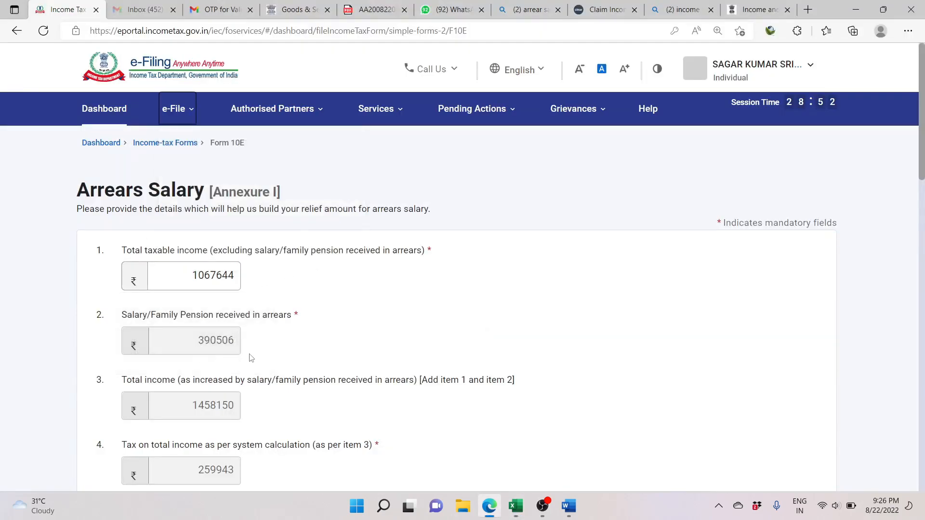
pyautogui.scroll(-2, 250, 356)
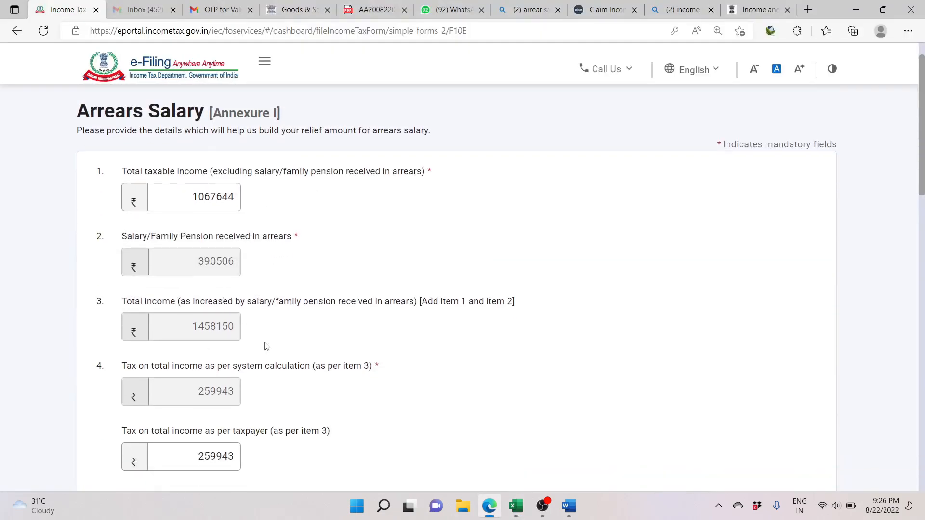
pyautogui.scroll(-2, 260, 351)
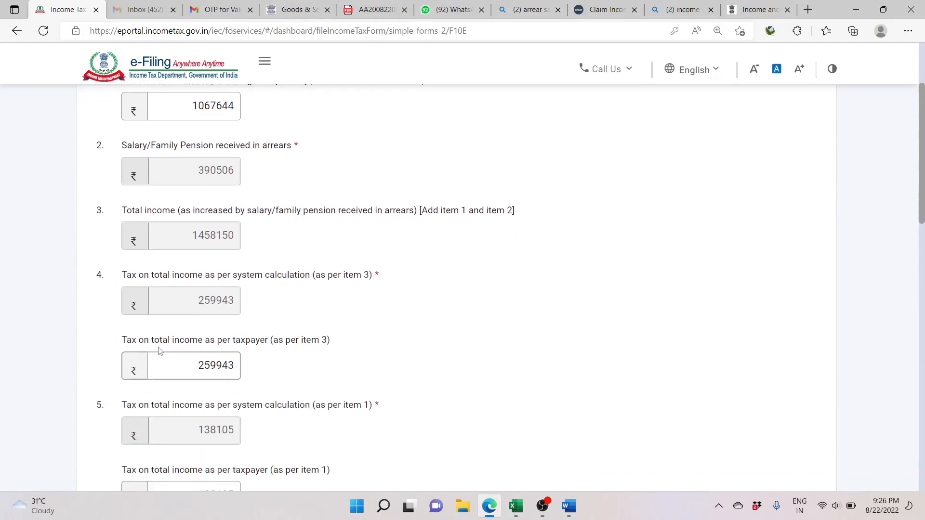
pyautogui.scroll(2, 200, 341)
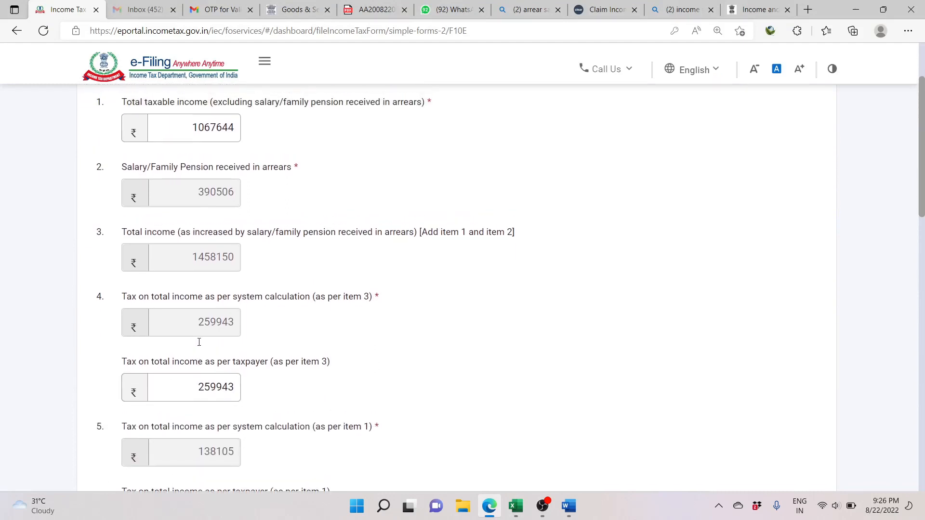
pyautogui.scroll(-3, 200, 342)
pyautogui.scroll(-2, 284, 357)
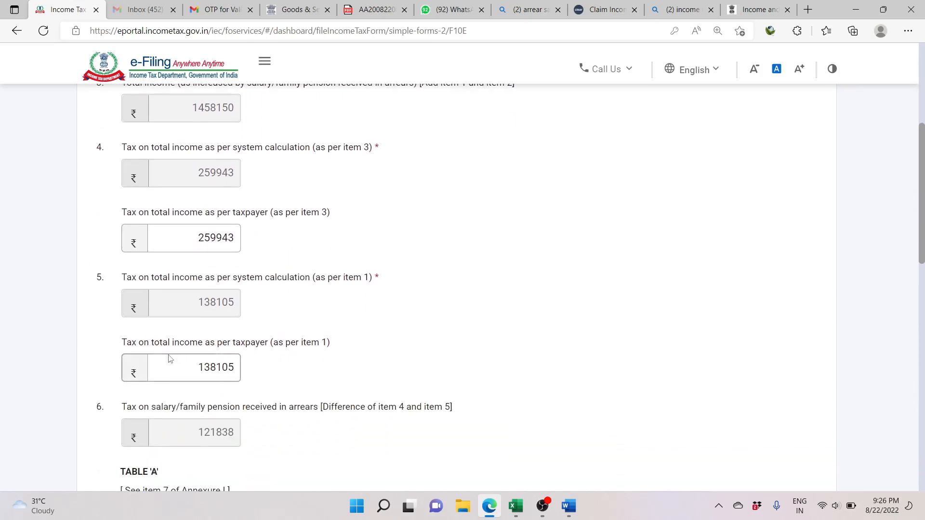
pyautogui.scroll(-2, 170, 356)
pyautogui.scroll(2, 169, 359)
pyautogui.scroll(1, 170, 358)
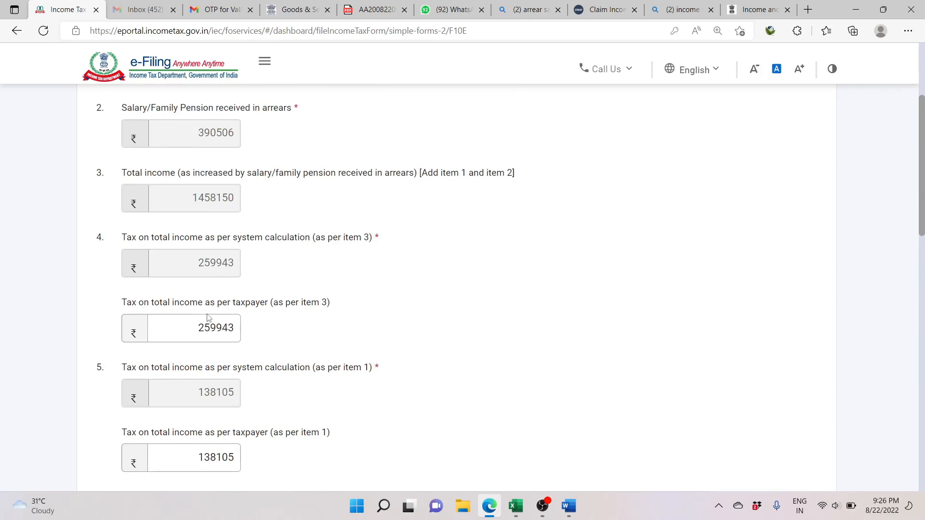
pyautogui.scroll(2, 208, 318)
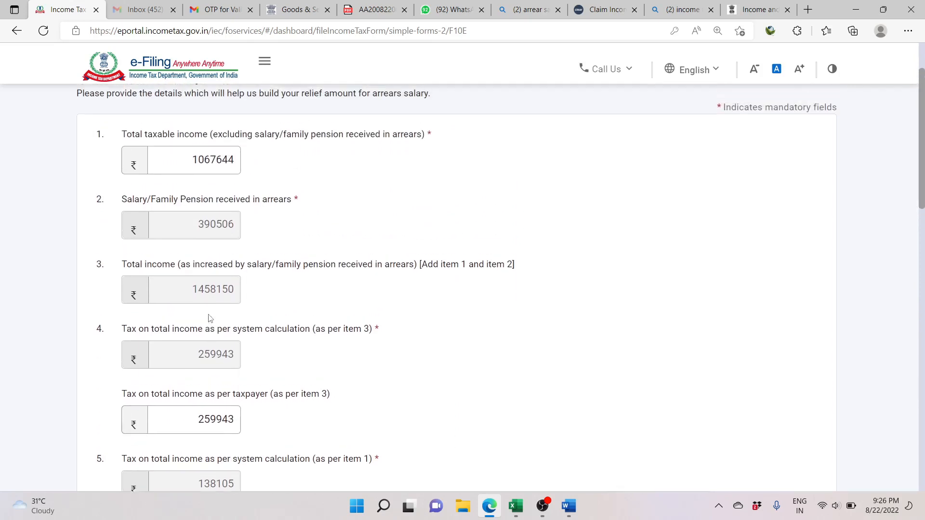
pyautogui.scroll(-2, 209, 318)
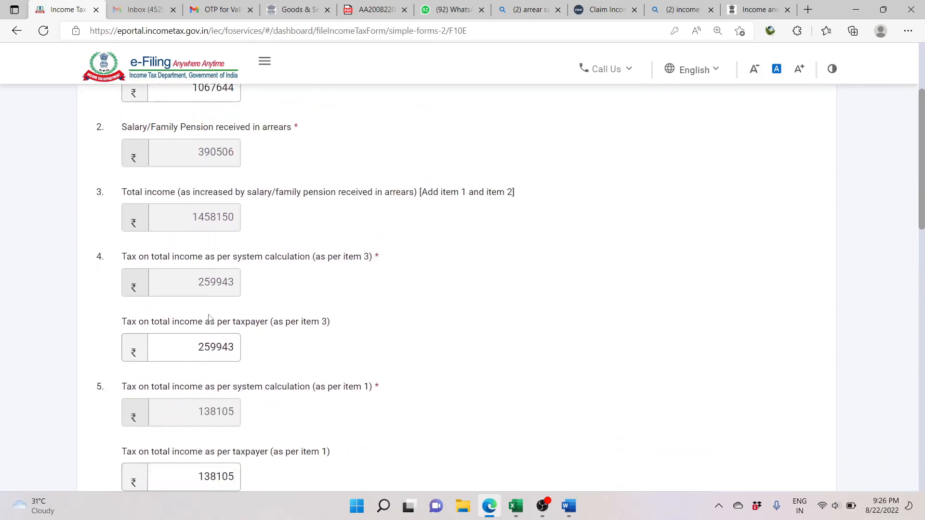
# Examine Annexure I's Table 'A' of arrears by previous year and compare it with Table-A in the Excel sheet.
pyautogui.scroll(-7, 209, 318)
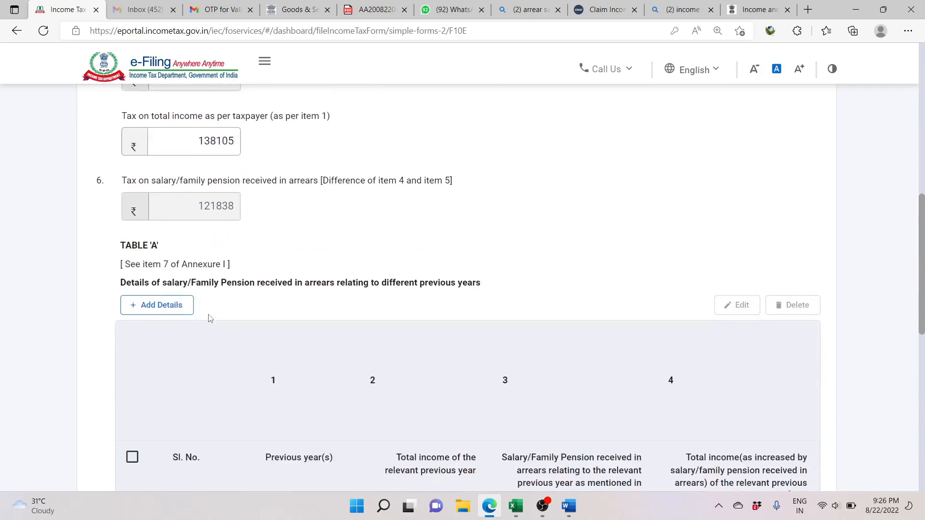
pyautogui.scroll(-4, 210, 318)
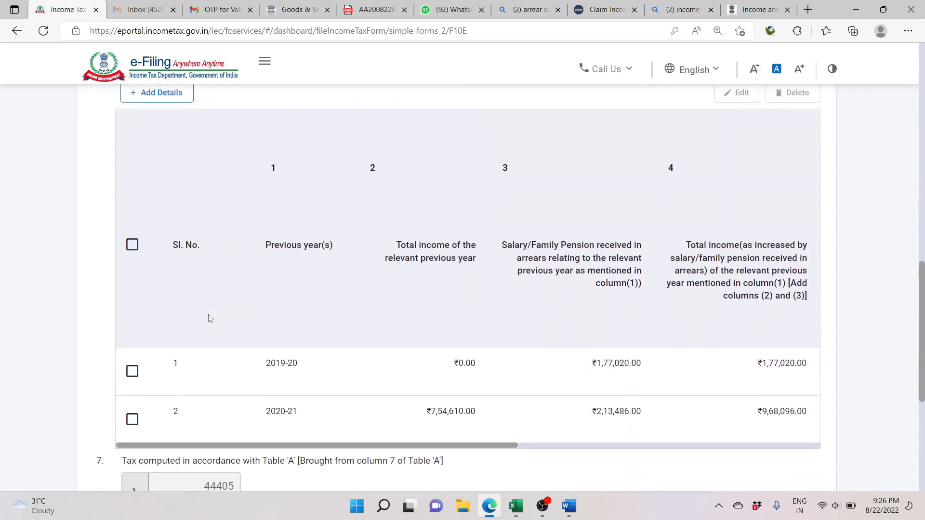
pyautogui.scroll(2, 209, 318)
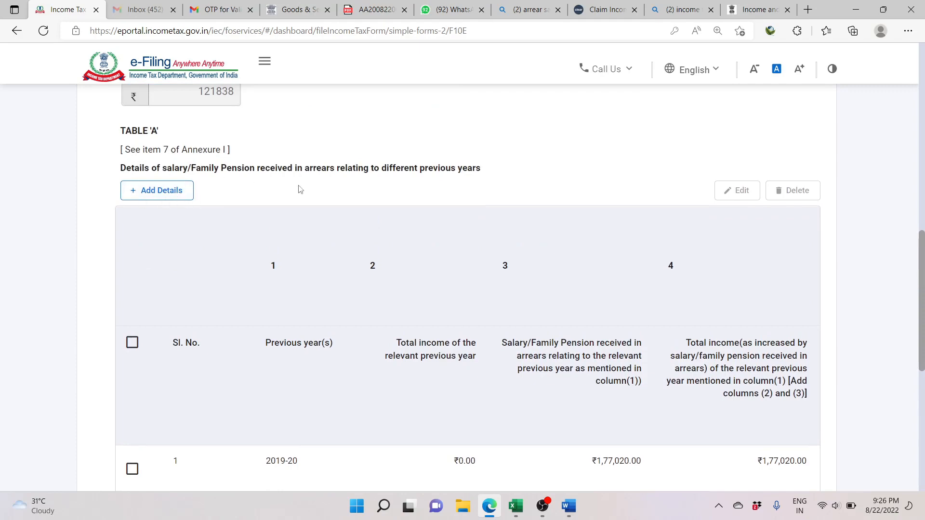
pyautogui.hotkey('alt', 'Tab')
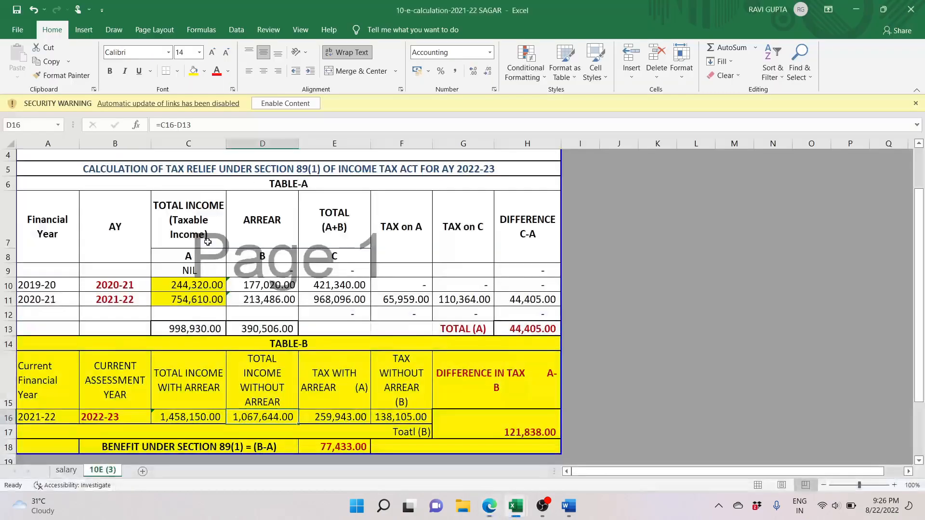
pyautogui.click(126, 262)
pyautogui.press('Down')
pyautogui.press('Down')
pyautogui.hotkey('alt', 'Tab')
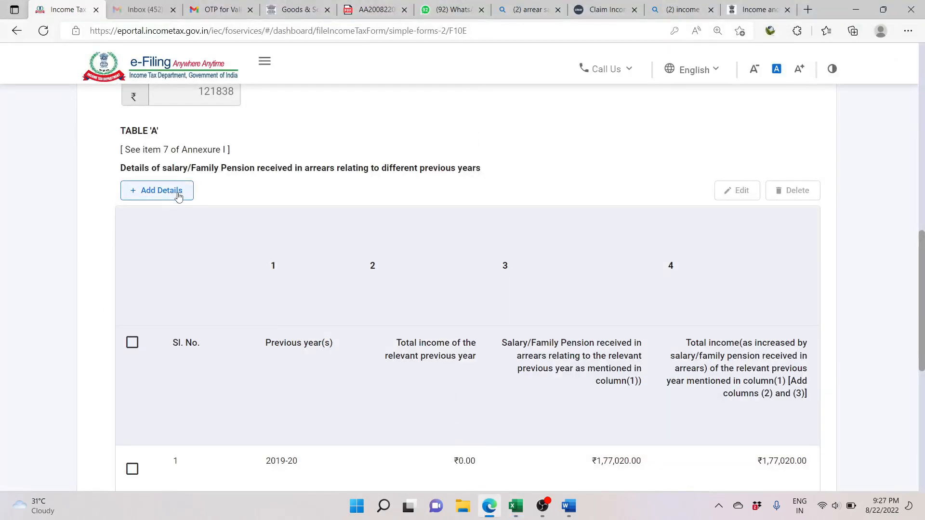
# Start a new detail entry in Annexure I's Table 'A' and choose 2019-20 as the previous year, matching the Excel sheet.
pyautogui.click(180, 190)
pyautogui.scroll(-1, 334, 301)
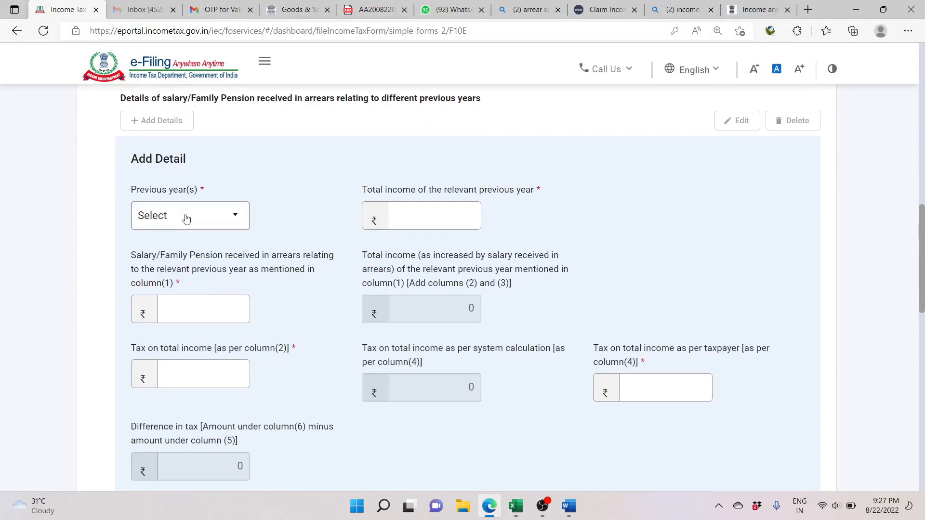
pyautogui.hotkey('alt', 'Tab')
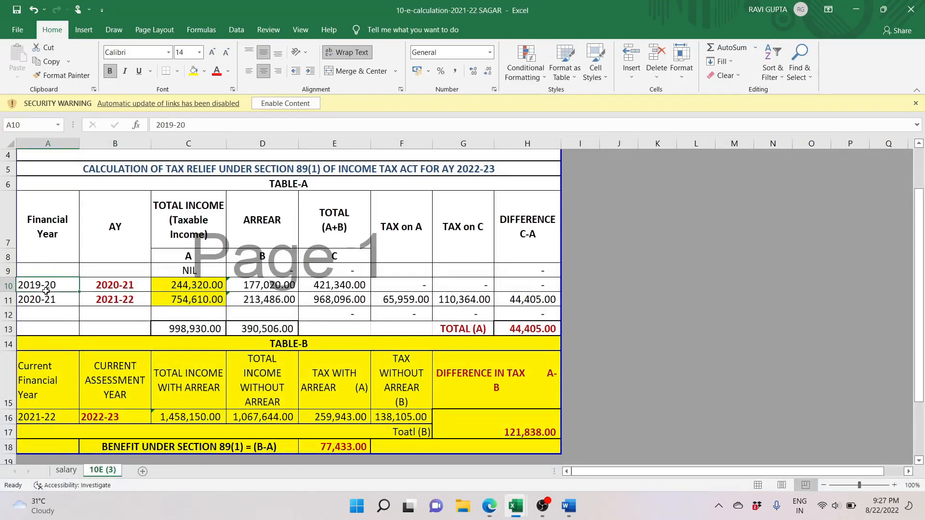
pyautogui.hotkey('alt', 'Tab')
pyautogui.click(195, 218)
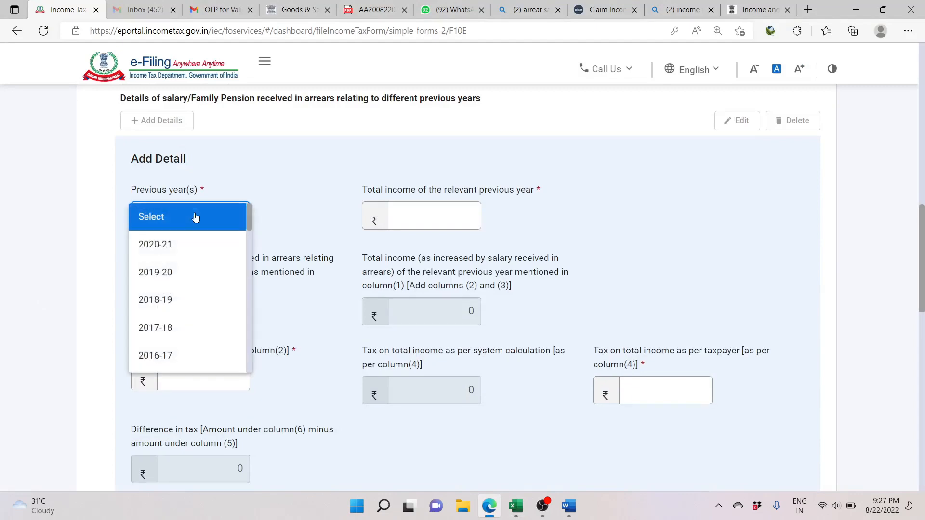
pyautogui.click(171, 270)
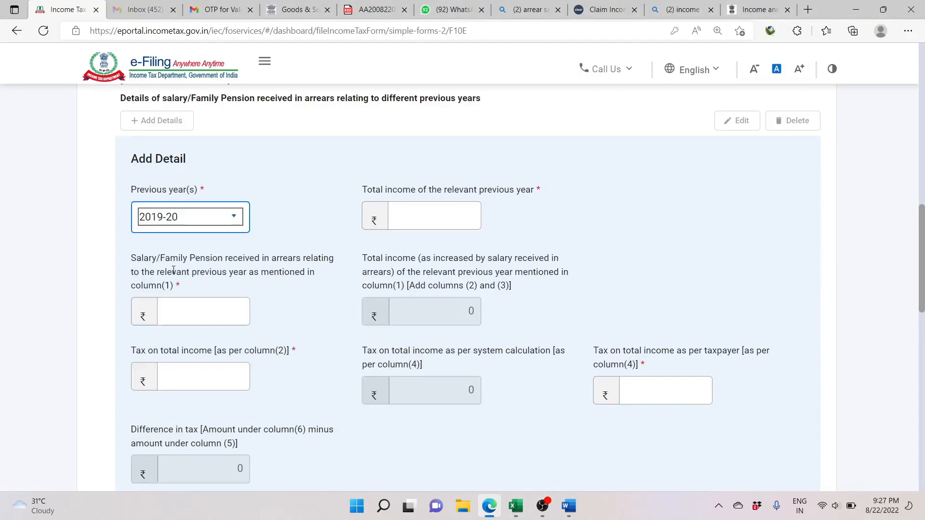
# Match the entry's total income of the relevant previous year field with the 2019-20 taxable income in Excel's Table-A.
pyautogui.click(428, 220)
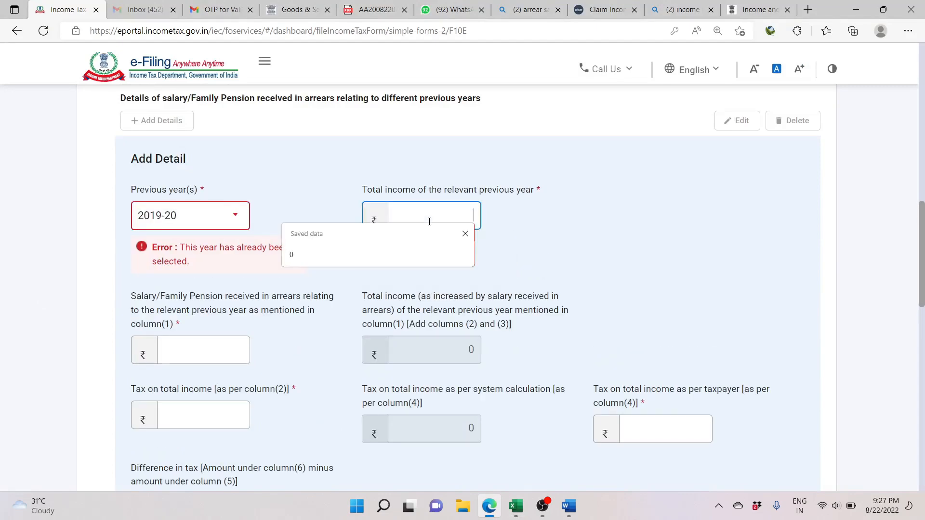
pyautogui.hotkey('alt', 'Tab')
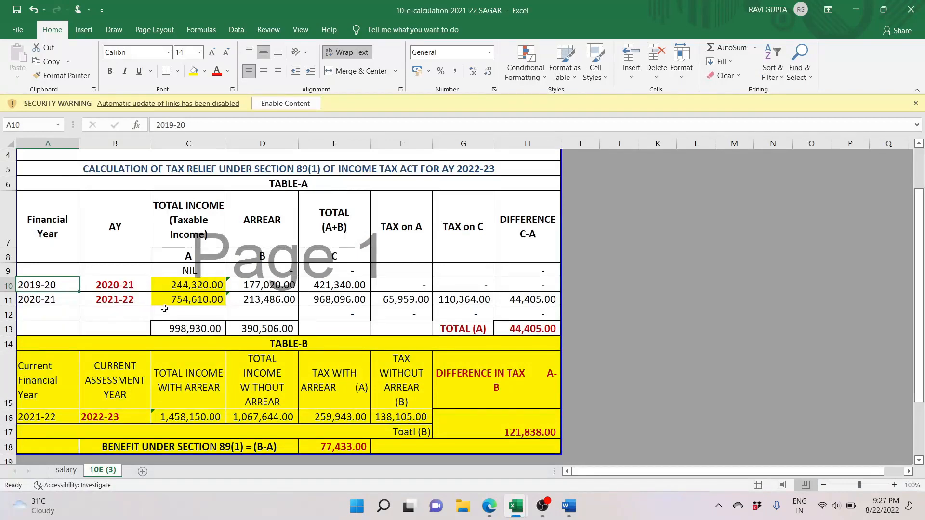
pyautogui.click(179, 288)
pyautogui.hotkey('alt', 'Tab')
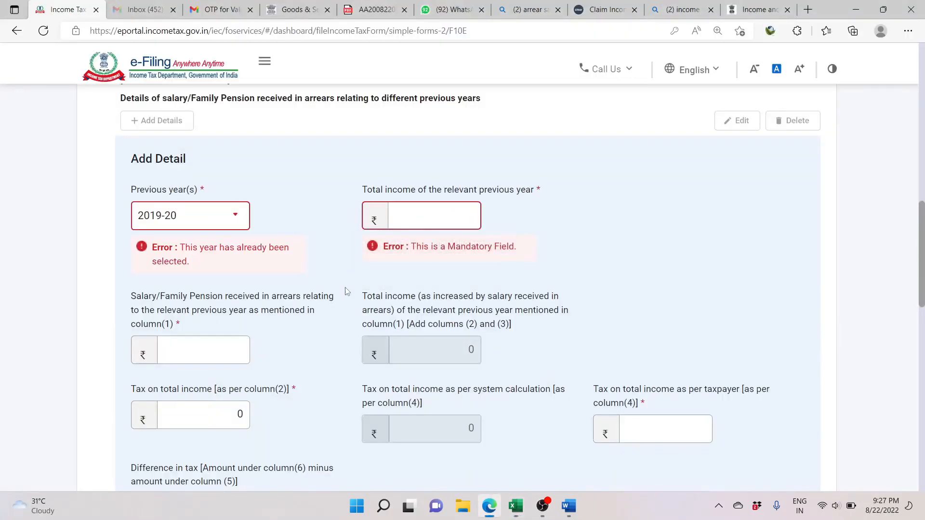
# Match the entry's arrears received and increased total income fields with the 2019-20 ARREAR and TOTAL (A+B) cells in Excel.
pyautogui.click(243, 350)
pyautogui.hotkey('alt', 'Tab')
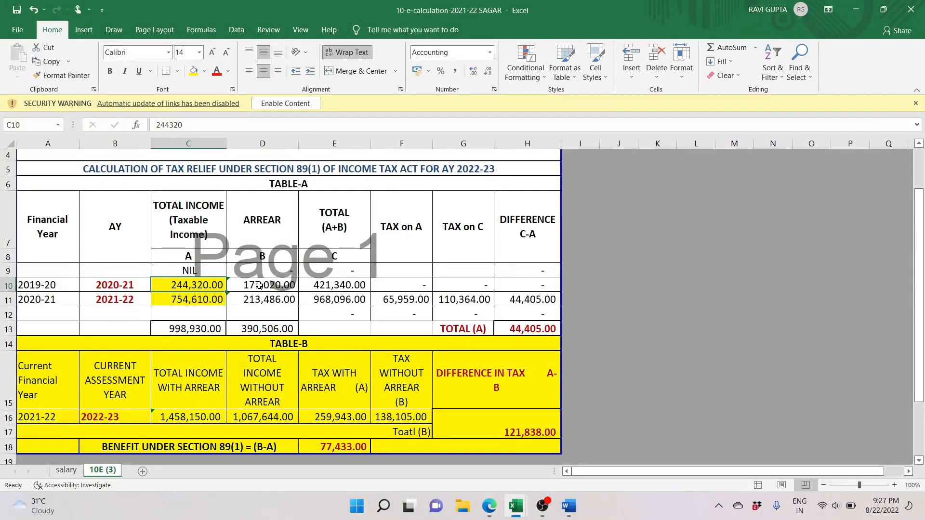
pyautogui.click(259, 285)
pyautogui.hotkey('alt', 'Tab')
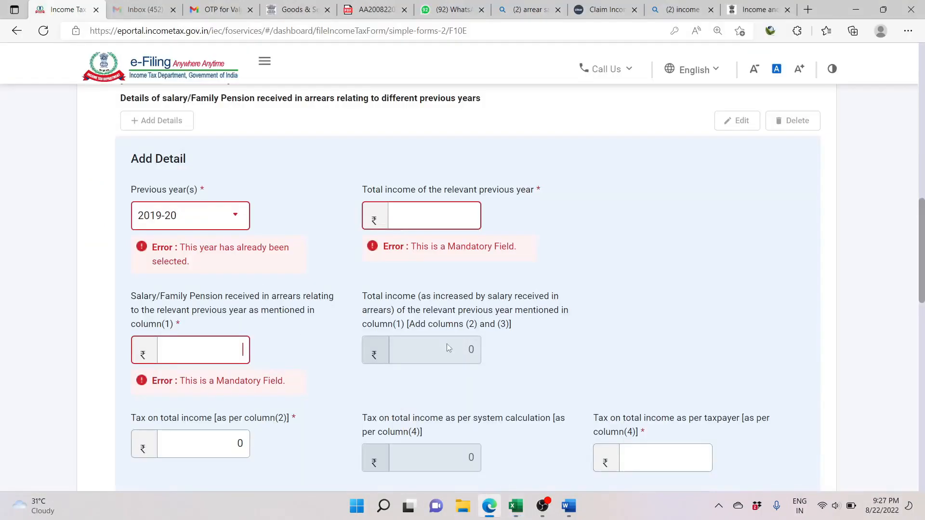
pyautogui.hotkey('alt', 'Tab')
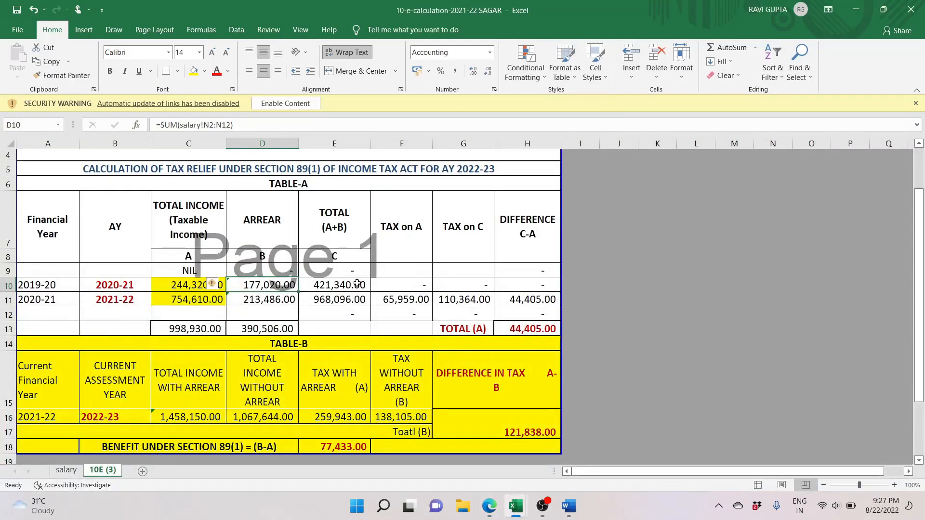
pyautogui.hotkey('alt', 'Tab')
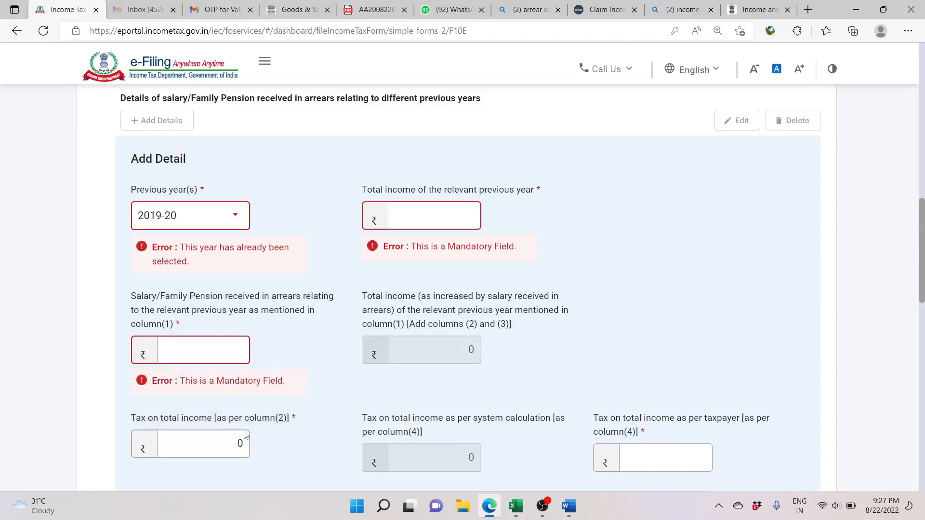
# Match the entry's tax on total income fields with the 2019-20 TAX on A and TAX on C cells in Excel.
pyautogui.scroll(-1, 217, 438)
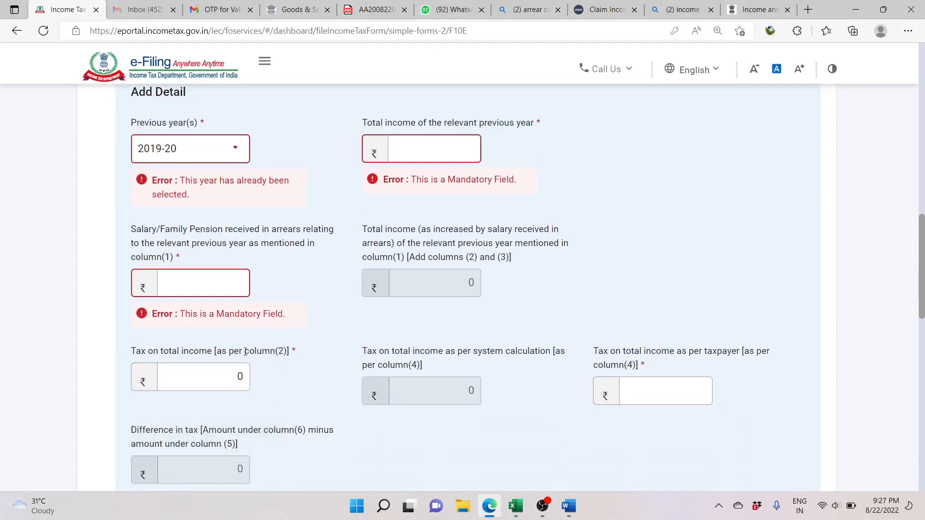
pyautogui.hotkey('alt', 'Tab')
pyautogui.click(381, 285)
pyautogui.hotkey('alt', 'Tab')
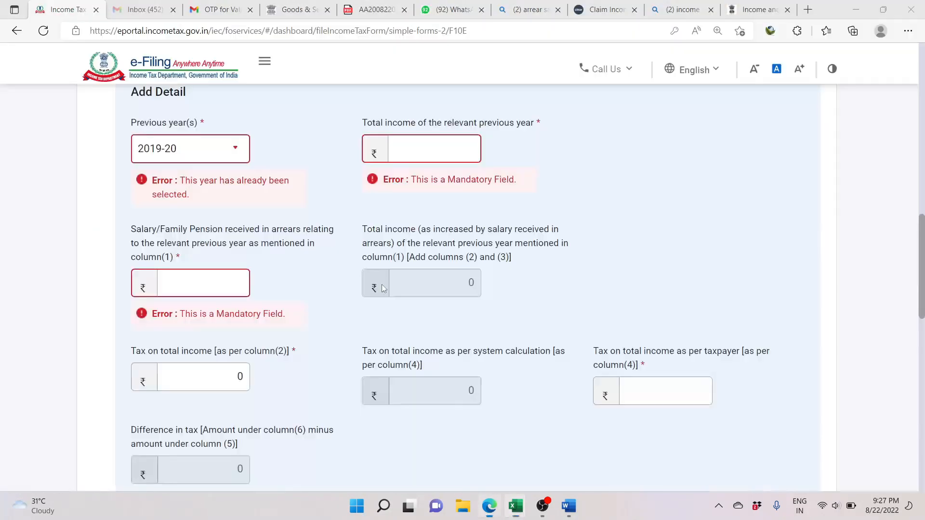
pyautogui.click(655, 386)
pyautogui.hotkey('alt', 'Tab')
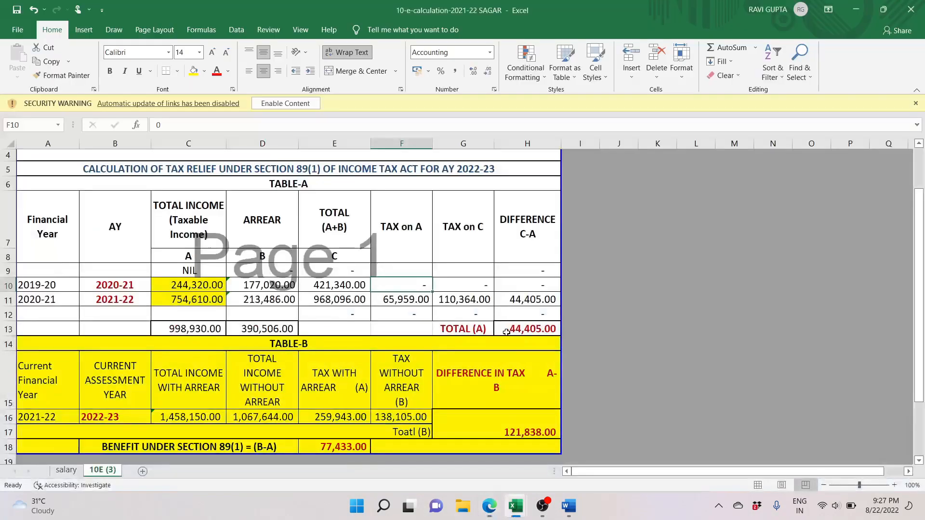
pyautogui.hotkey('alt', 'Tab')
# Cancel the new detail entry in Annexure I's Table 'A' without adding it.
pyautogui.scroll(-2, 449, 299)
pyautogui.scroll(-3, 449, 294)
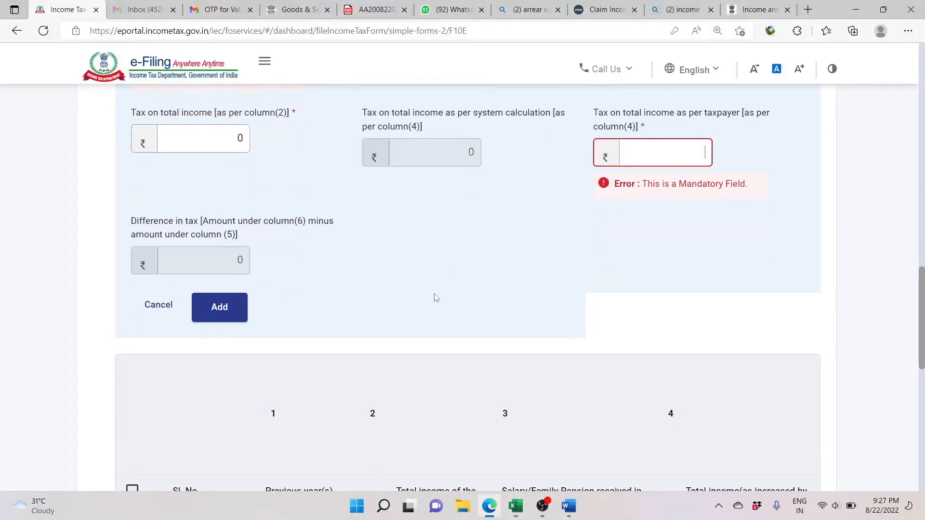
pyautogui.click(152, 306)
# Compare the income and arrears columns of the saved 2019-20 and 2020-21 rows with Table-A in the Excel sheet.
pyautogui.scroll(-7, 268, 328)
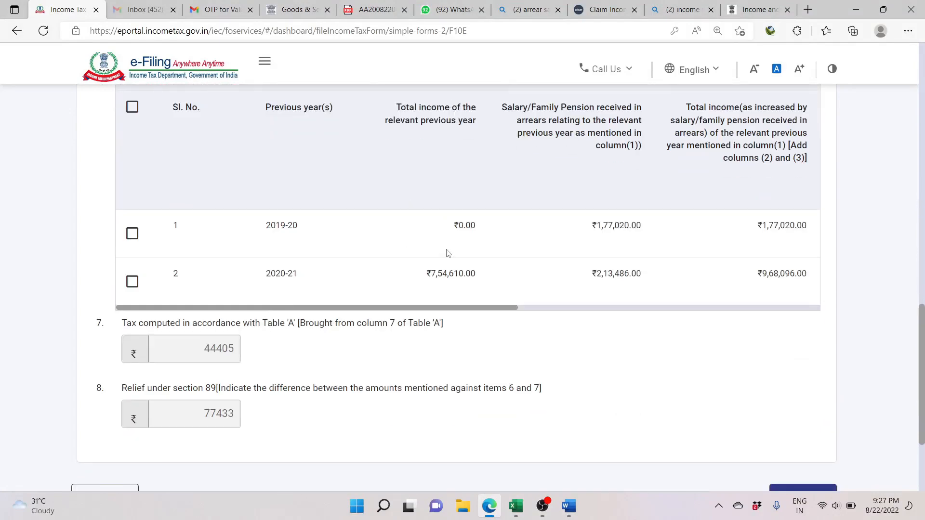
pyautogui.hotkey('alt', 'Tab')
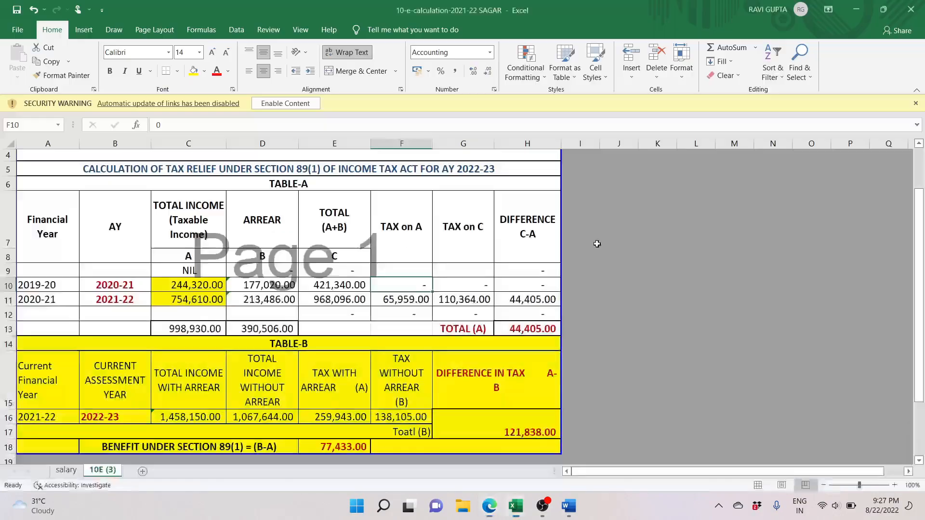
pyautogui.click(243, 285)
pyautogui.hotkey('alt', 'Tab')
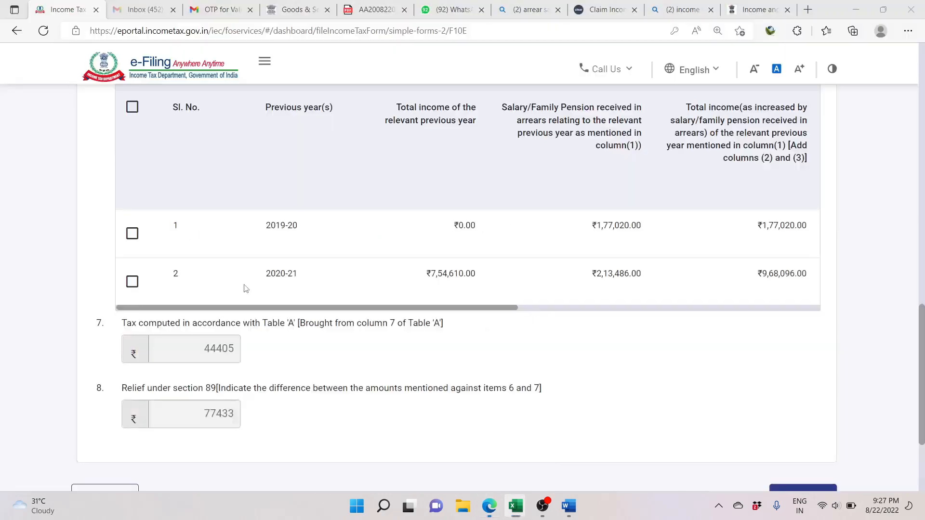
pyautogui.click(576, 309)
pyautogui.moveTo(660, 310); pyautogui.dragTo(327, 297)
pyautogui.hotkey('alt', 'Tab')
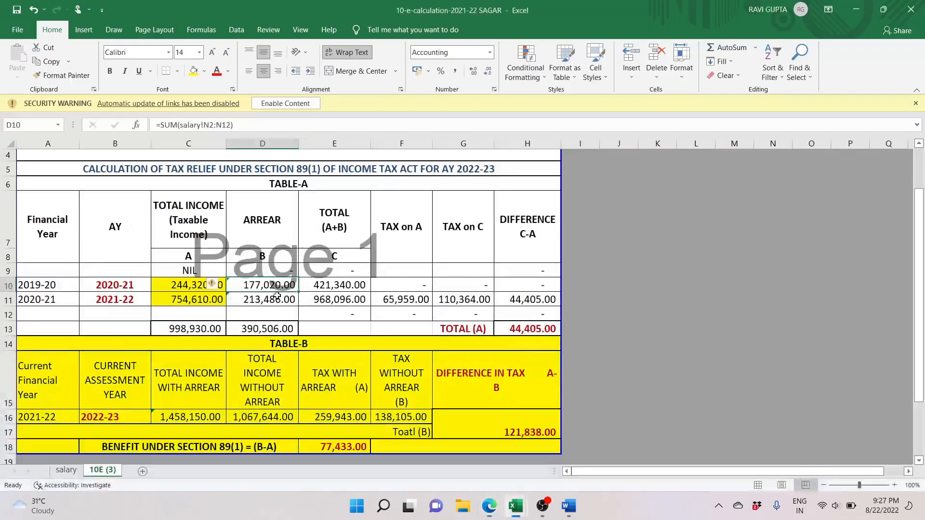
pyautogui.hotkey('alt', 'Tab')
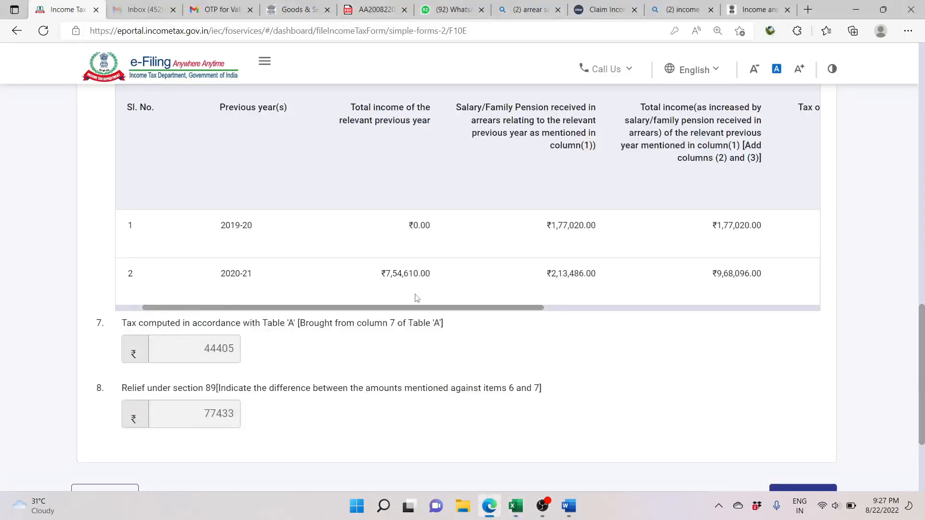
pyautogui.hotkey('alt', 'Tab')
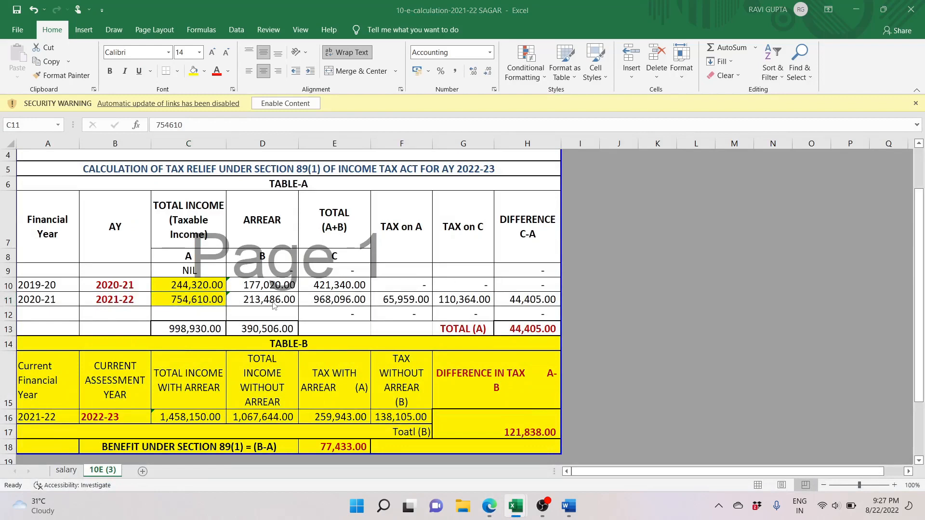
pyautogui.hotkey('alt', 'Tab')
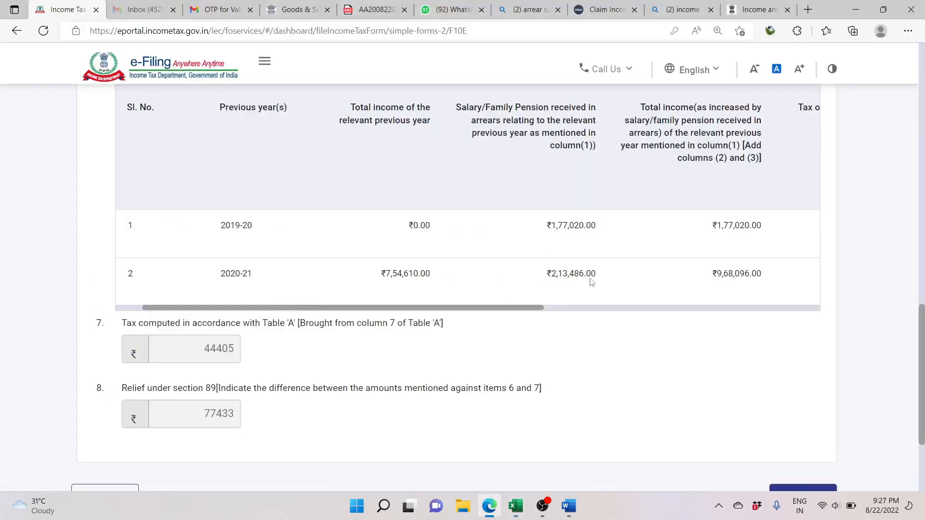
# Compare the saved rows' tax and difference-in-tax columns with the TAX on A, TAX on C and DIFFERENCE cells in Excel.
pyautogui.click(724, 308)
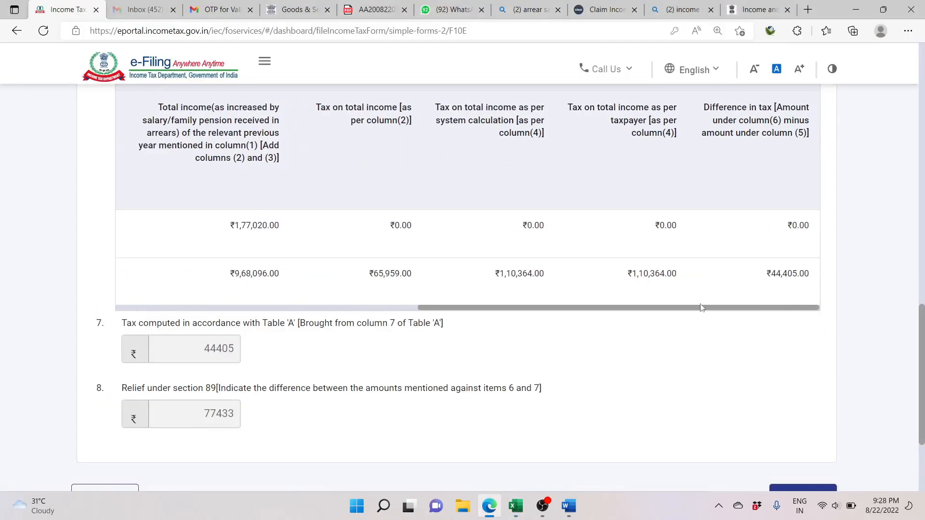
pyautogui.hotkey('alt', 'Tab')
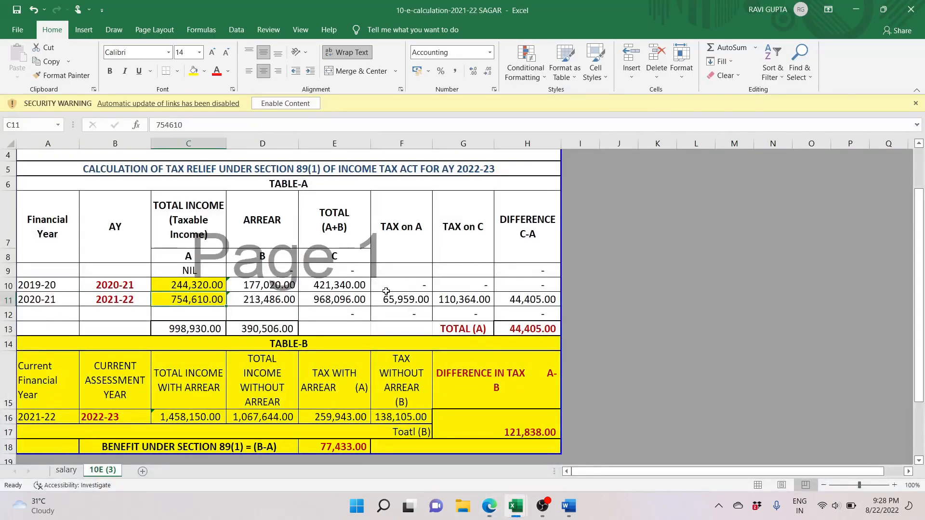
pyautogui.click(391, 295)
pyautogui.hotkey('alt', 'Tab')
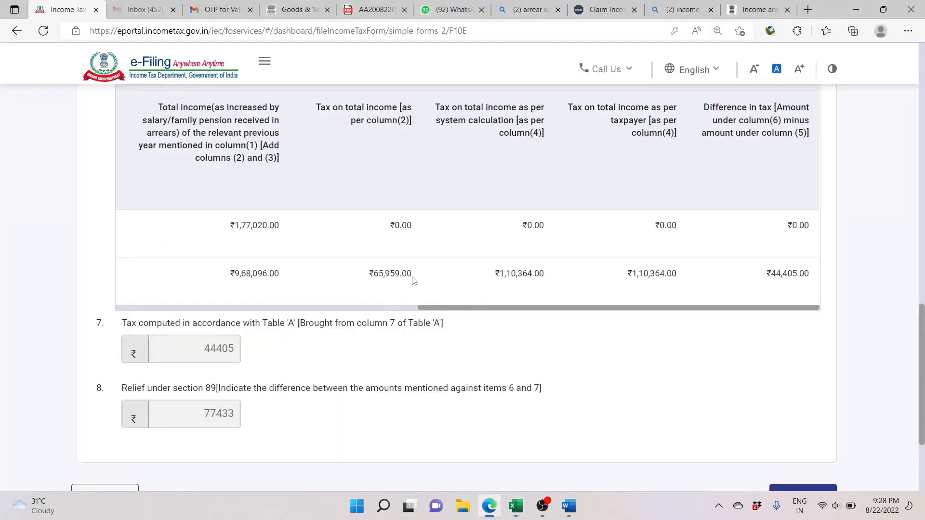
pyautogui.hotkey('alt', 'Tab')
pyautogui.hotkey('alt', 'Tab')
pyautogui.hotkey('alt', 'Tab')
pyautogui.hotkey('alt', 'Tab')
# Check items 7 and 8 of Annexure I against the Table-A total, tax difference and section 89(1) benefit in Excel.
pyautogui.scroll(-2, 443, 354)
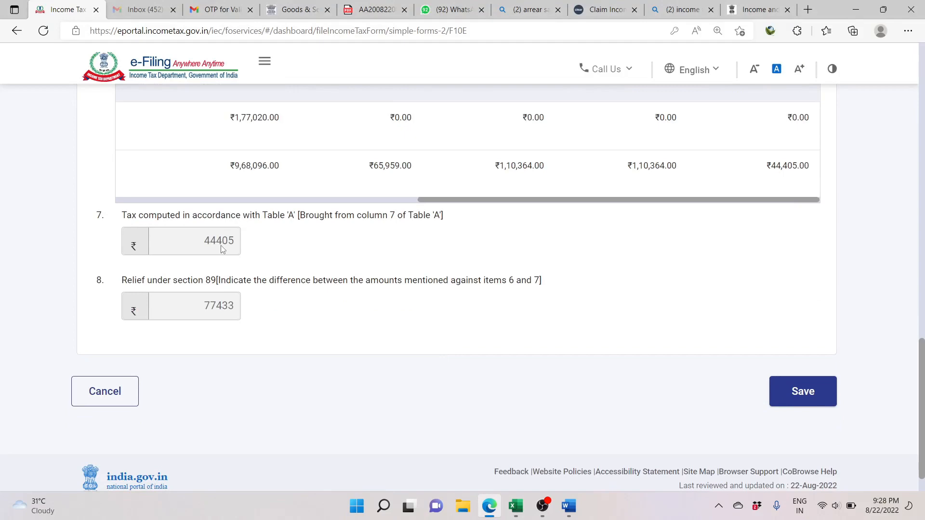
pyautogui.hotkey('alt', 'Tab')
pyautogui.scroll(-1, 468, 355)
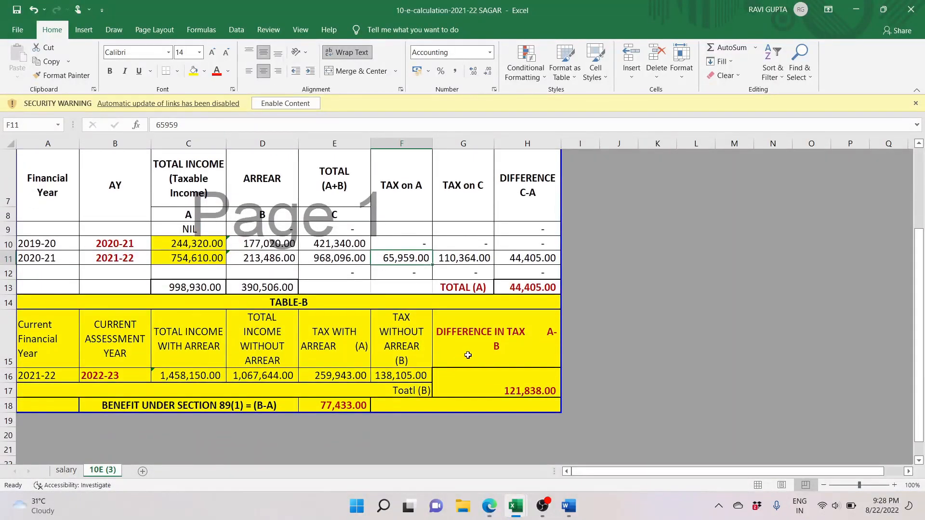
pyautogui.click(502, 376)
pyautogui.hotkey('alt', 'Tab')
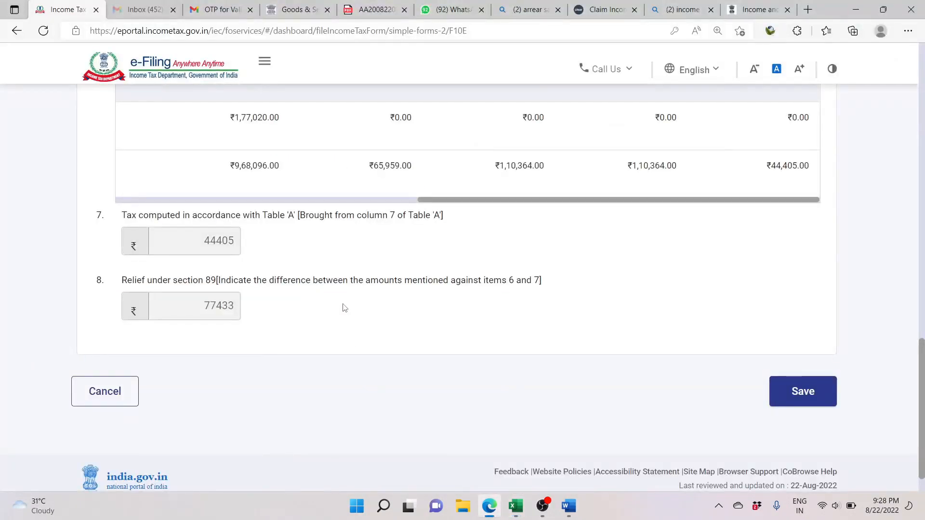
# Review items 1 to 6 of Annexure I and compare the taxable income excluding arrears with Table-B in Excel.
pyautogui.scroll(10, 345, 307)
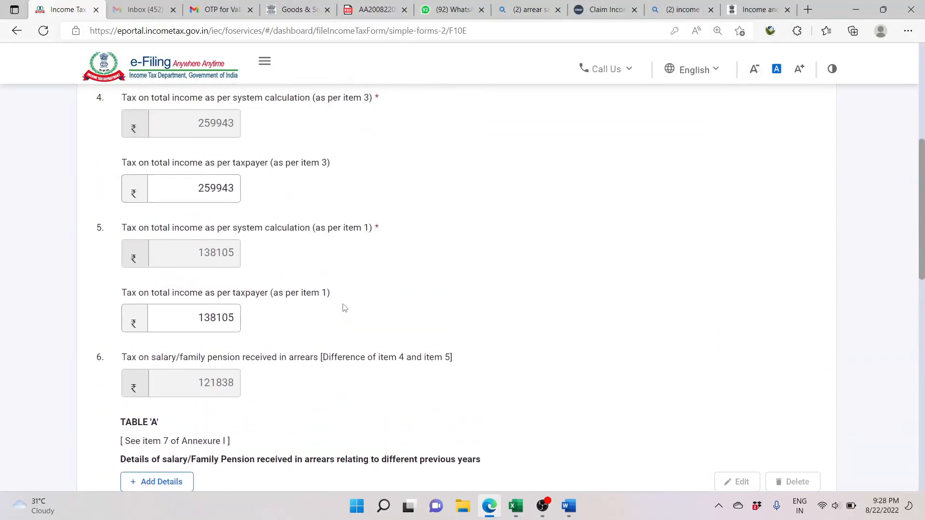
pyautogui.scroll(3, 345, 308)
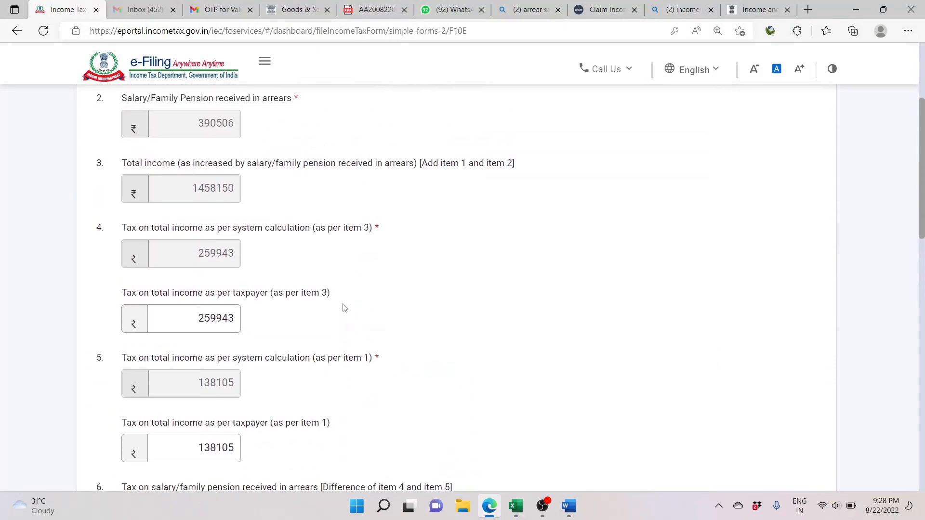
pyautogui.scroll(2, 329, 352)
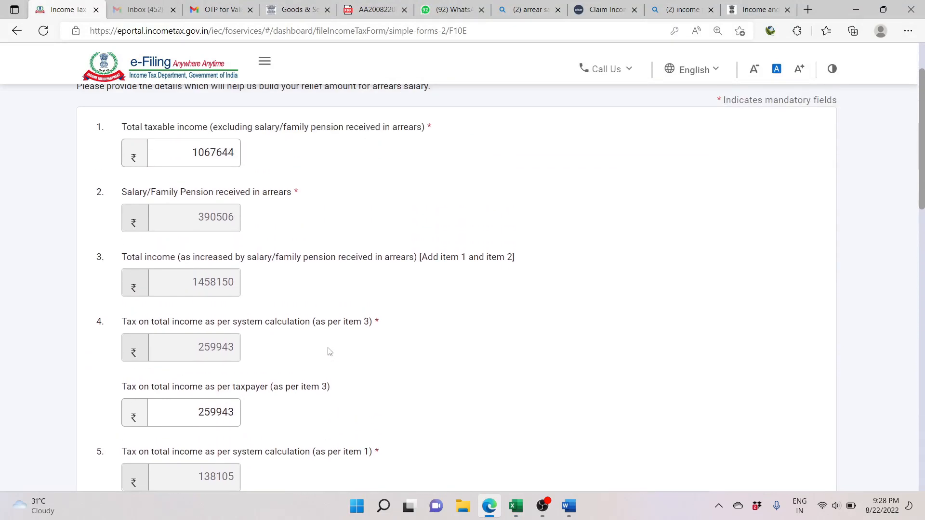
pyautogui.hotkey('alt', 'Tab')
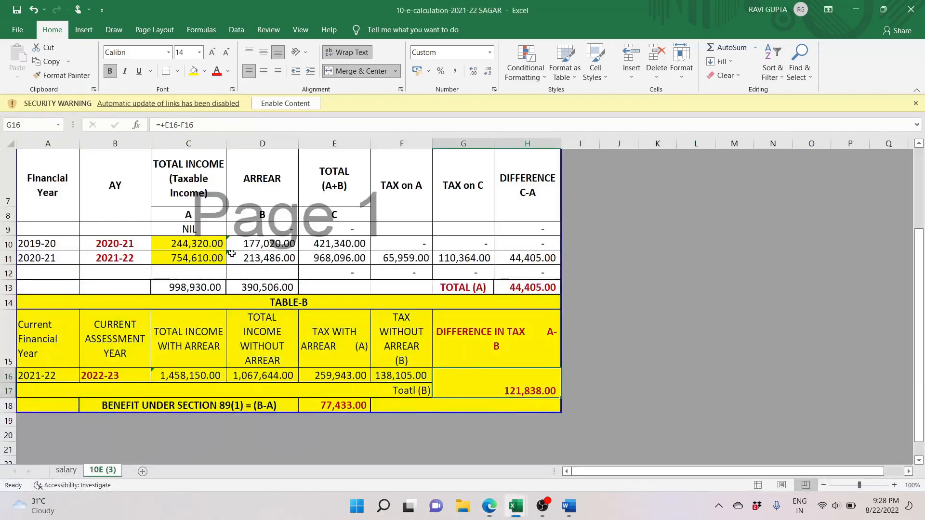
pyautogui.click(261, 375)
pyautogui.hotkey('alt', 'Tab')
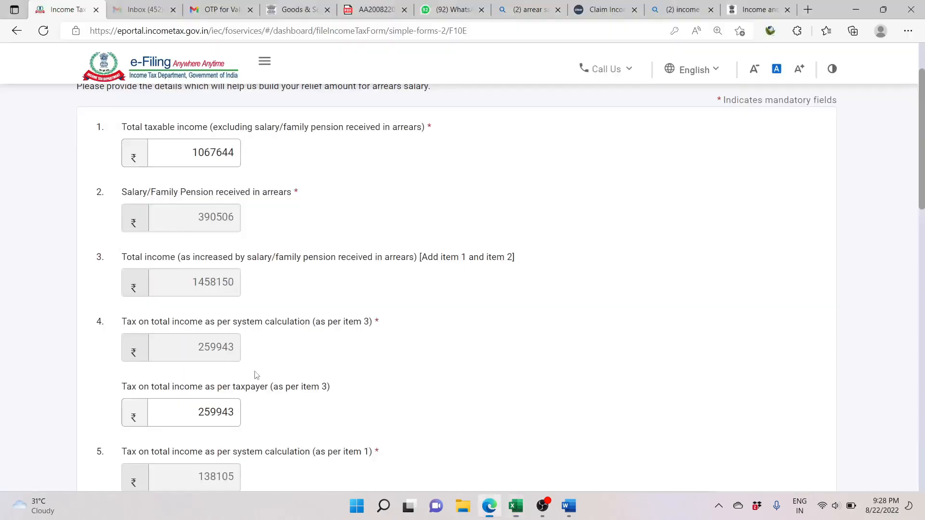
# Save Annexure I and check the status of each section on the Form 10E overview.
pyautogui.scroll(-10, 245, 306)
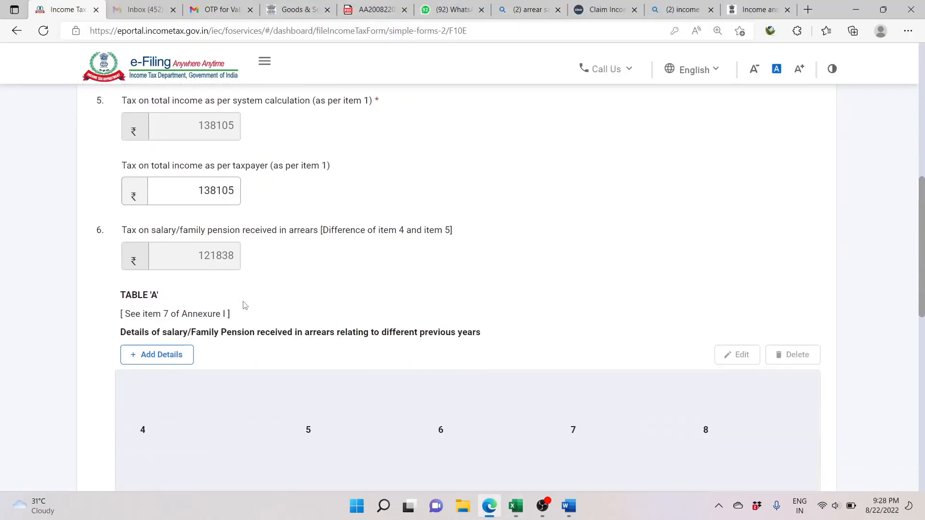
pyautogui.scroll(-7, 245, 305)
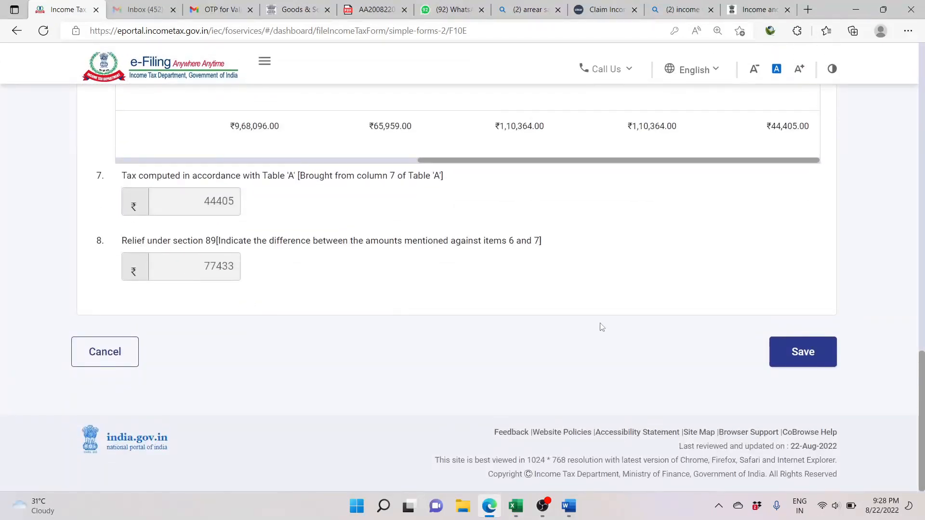
pyautogui.click(801, 354)
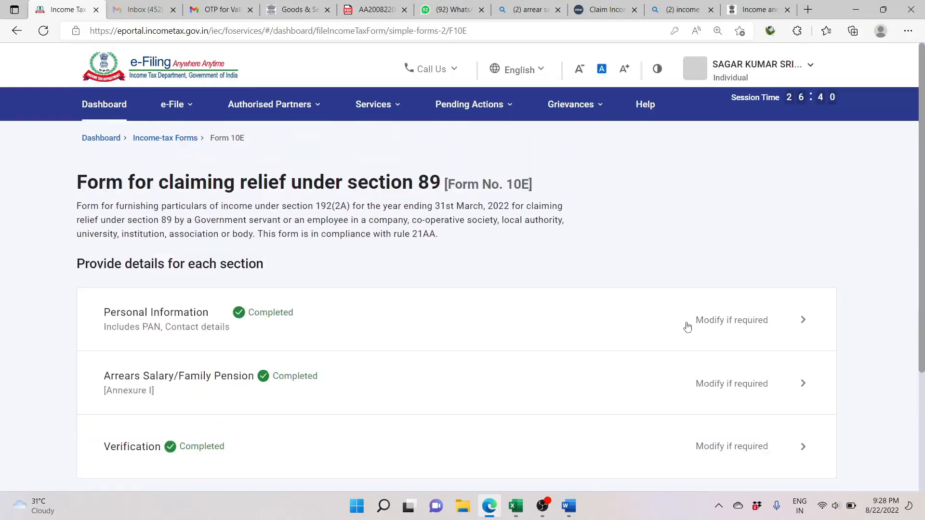
pyautogui.scroll(-3, 688, 327)
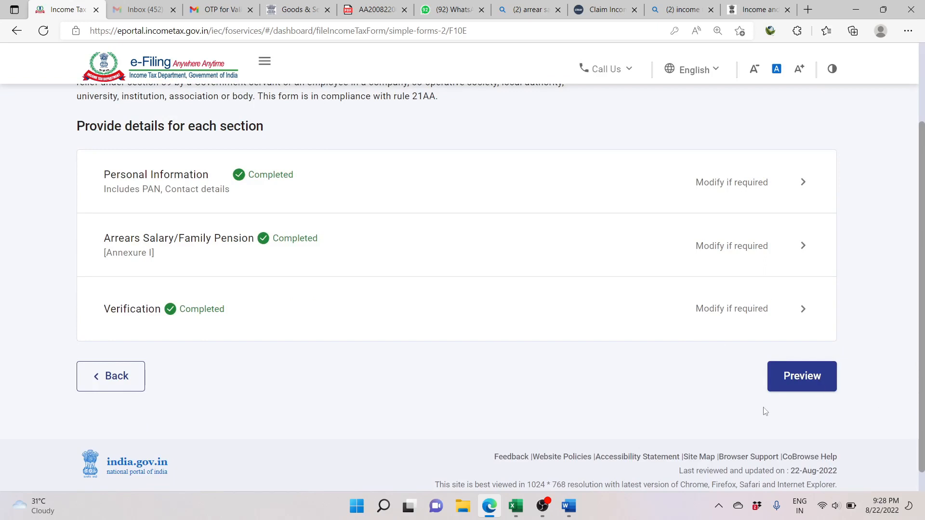
pyautogui.scroll(1, 764, 411)
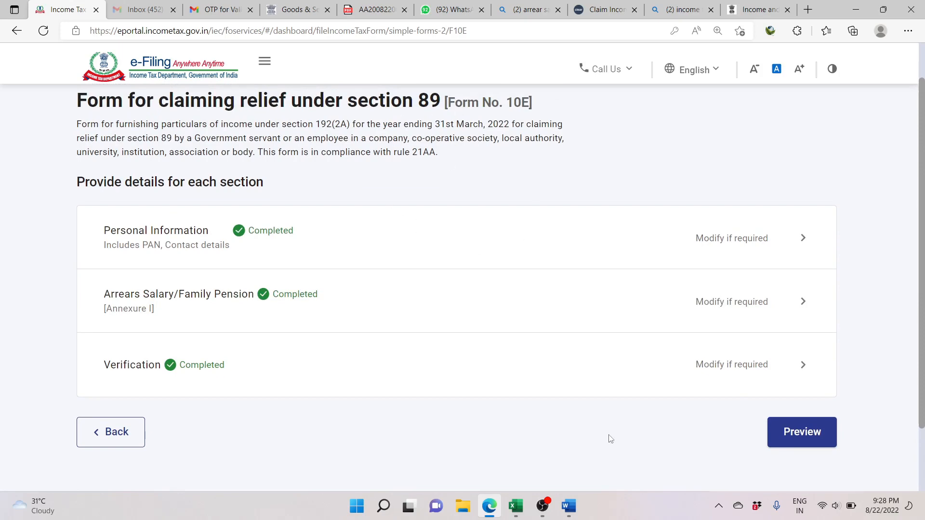
# Switch to the 10E calculation workbook in Excel and inspect the formula for the benefit under section 89(1).
pyautogui.moveTo(514, 507)
pyautogui.click(544, 461)
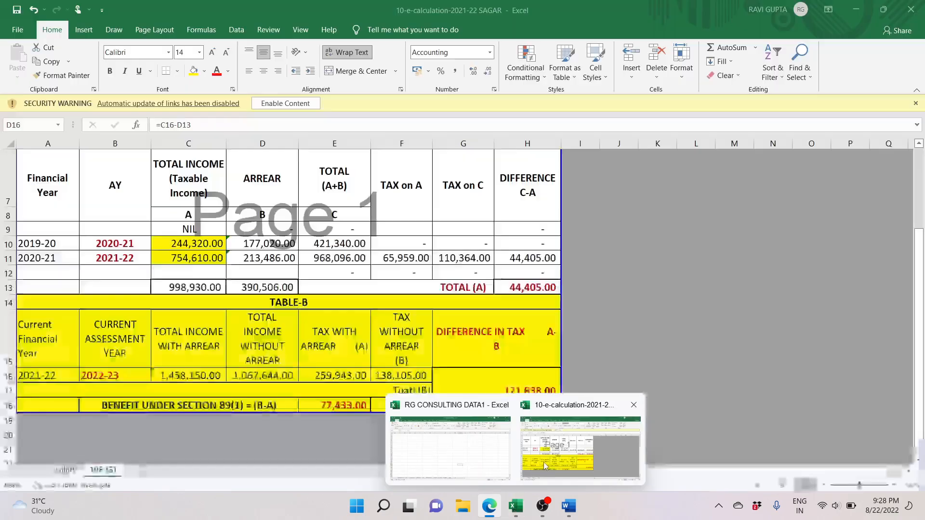
pyautogui.click(352, 409)
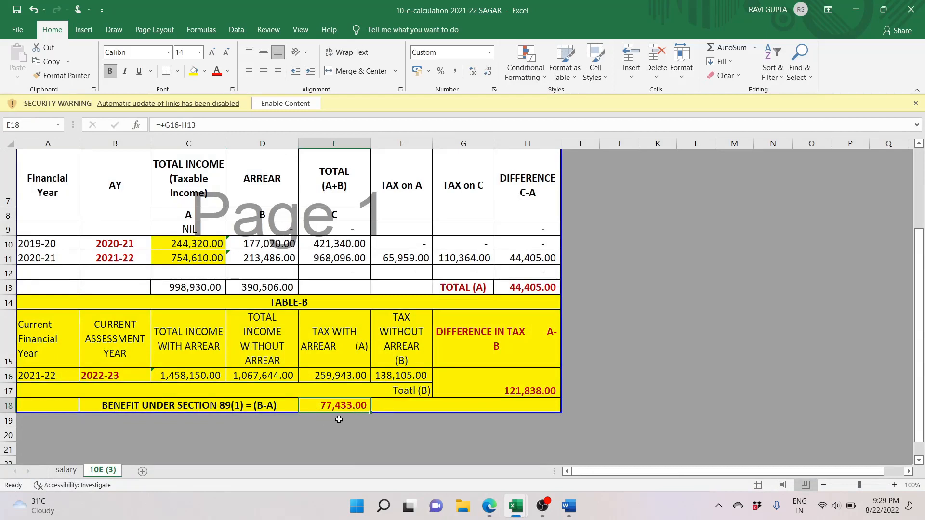
pyautogui.click(347, 433)
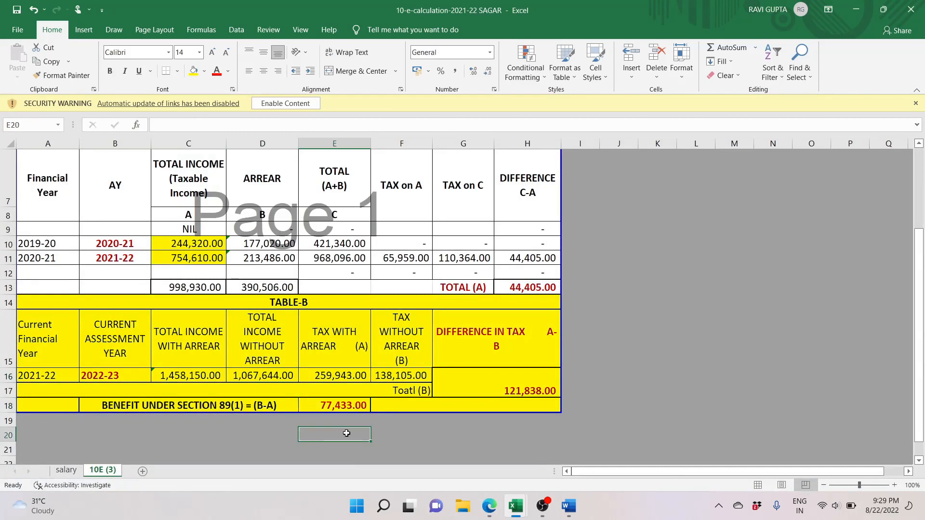
pyautogui.press('Up')
pyautogui.press('Up')
pyautogui.press('Up')
pyautogui.press('Up')
pyautogui.press('Up')
pyautogui.press('Up')
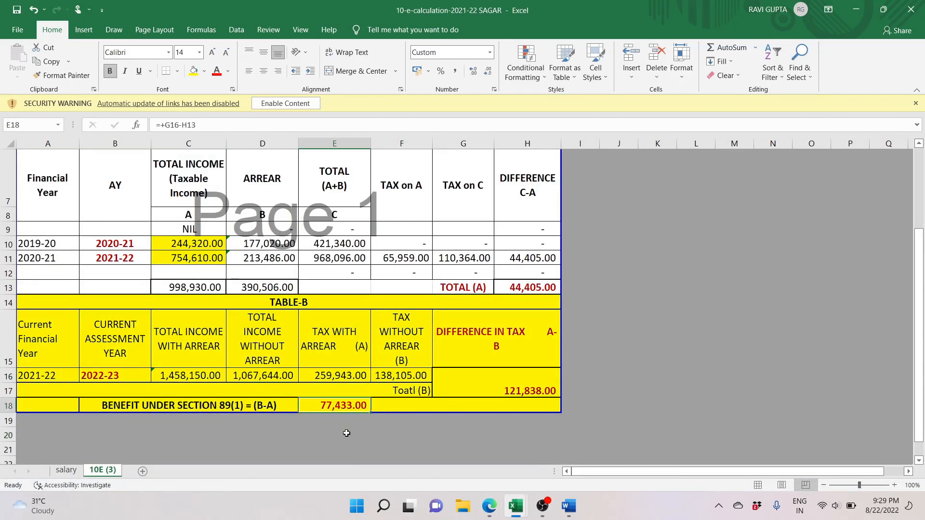
pyautogui.press('Down')
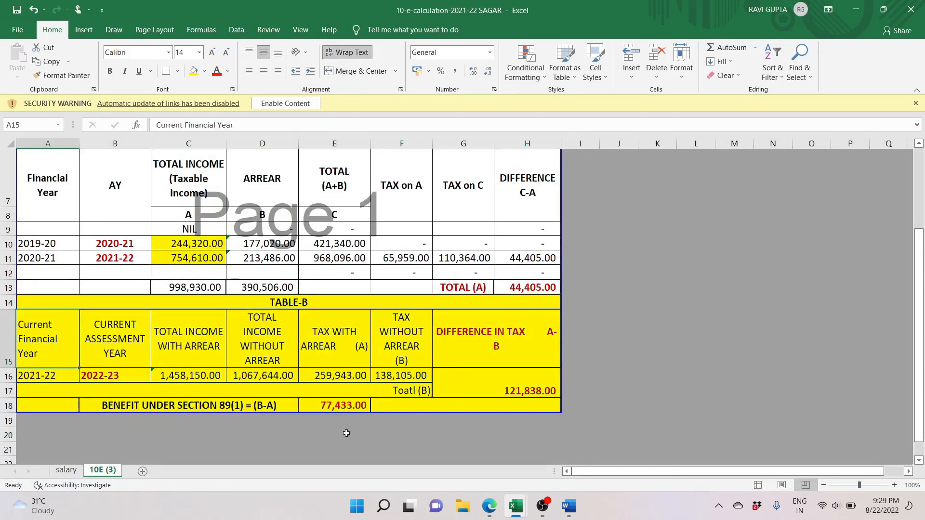
pyautogui.press('Up')
pyautogui.press('Up')
pyautogui.press('Up')
pyautogui.press('Up')
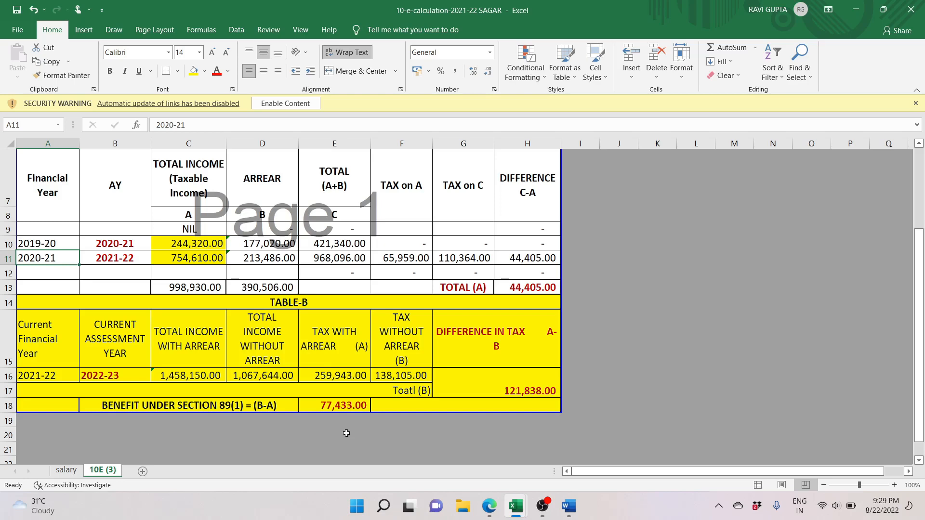
pyautogui.click(369, 390)
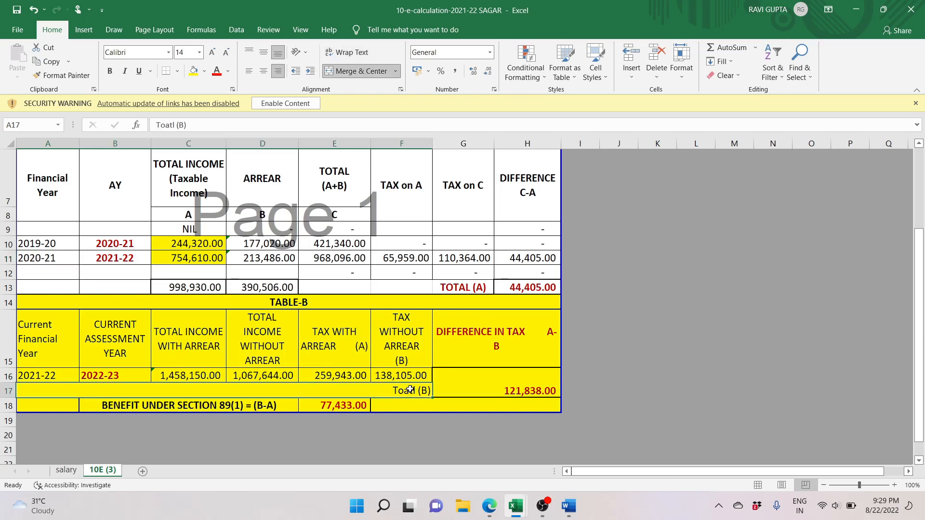
pyautogui.press('Right')
pyautogui.press('Left')
pyautogui.press('Up')
pyautogui.press('Up')
pyautogui.press('Up')
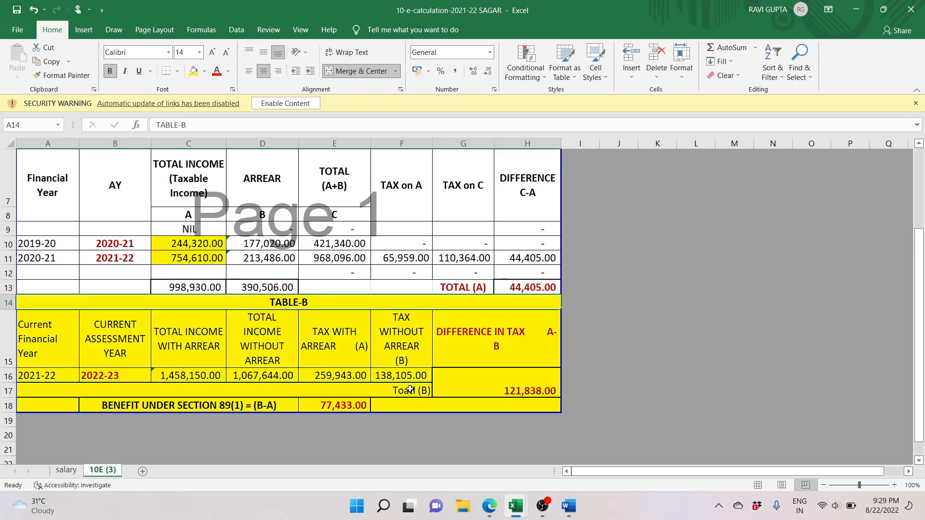